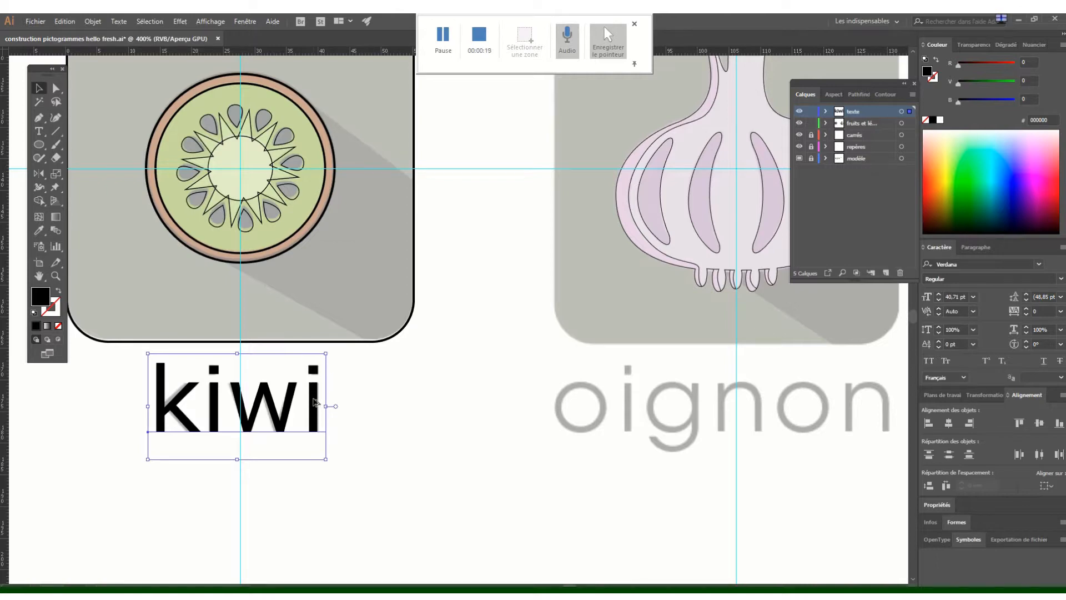
Duplicate the "kiwi" label under the onion pictogram and replace the copy's text with "Oignon"
left_click_drag(314, 404, 713, 405)
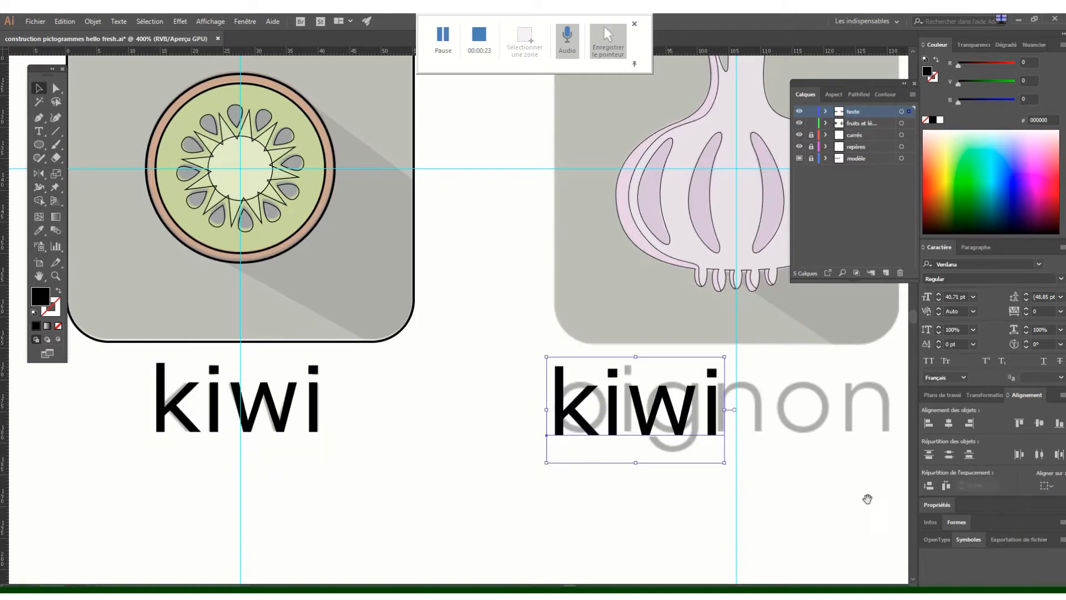
scroll(528, 450, "right", 4)
double_click(457, 407)
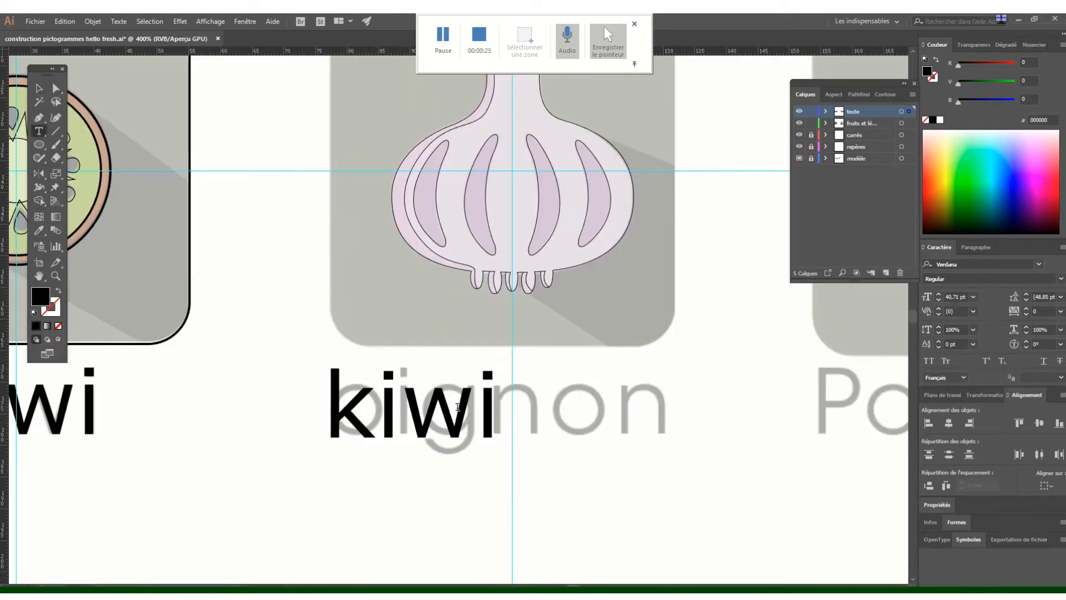
double_click(459, 407)
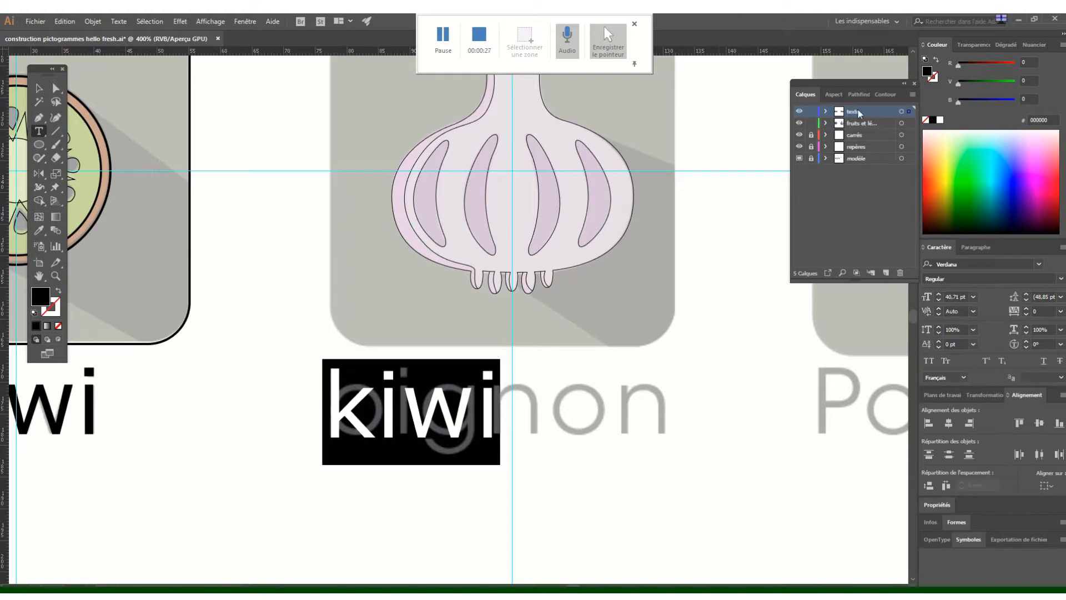
type("O")
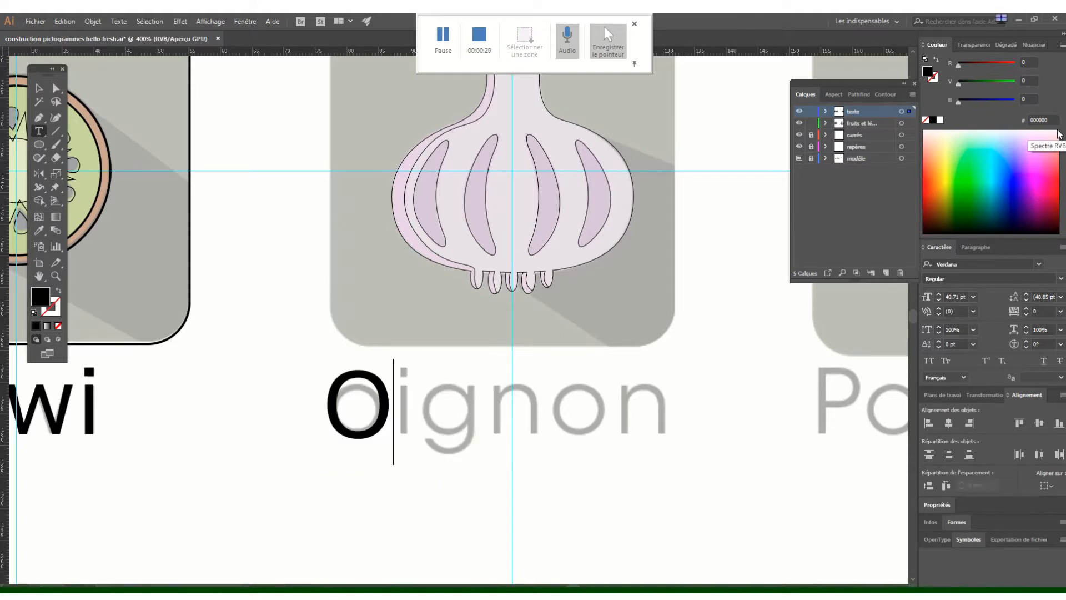
type("ignon")
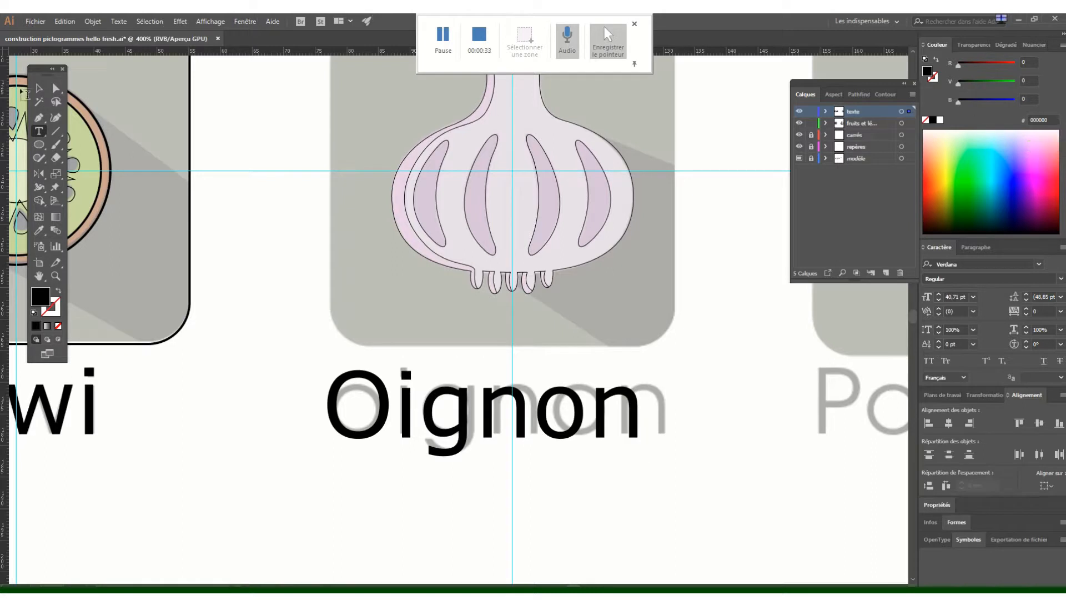
key("Escape")
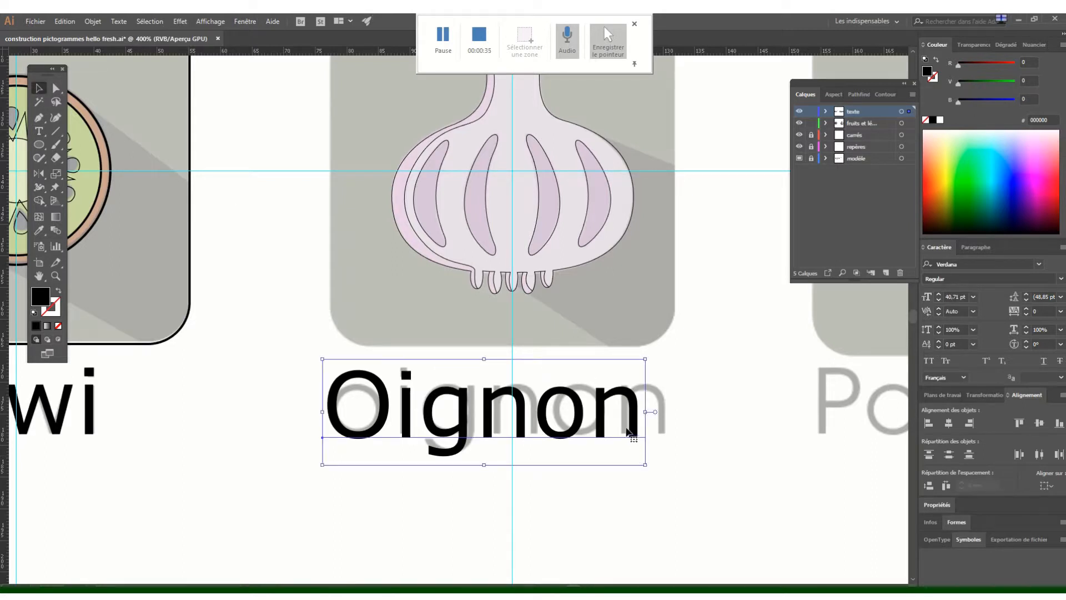
Set the tracking of the "Oignon" label to 40 and shift the label slightly right over the grey template word
double_click(428, 409)
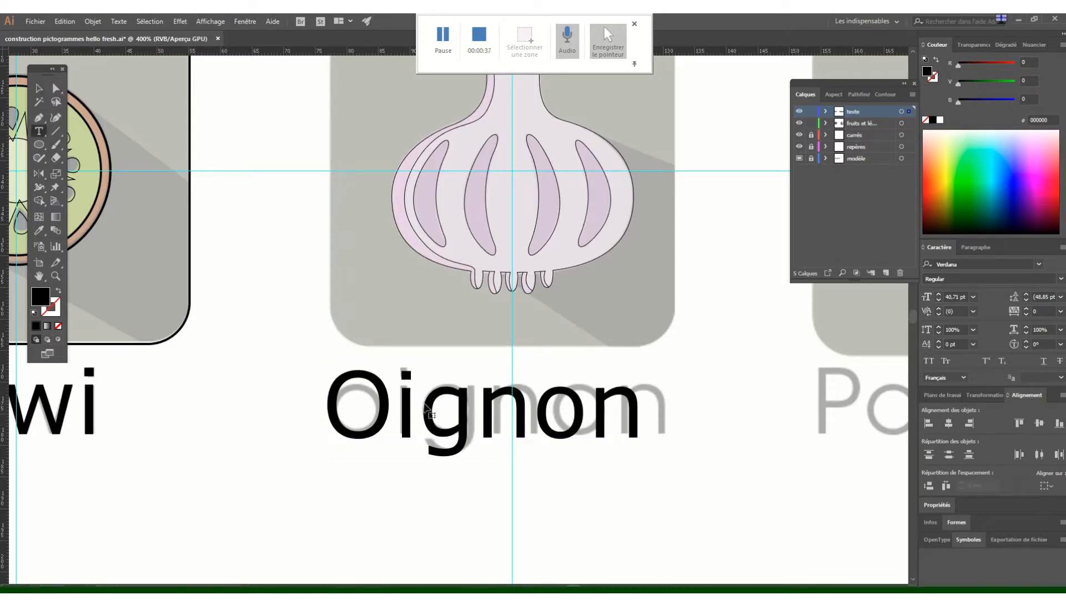
double_click(428, 409)
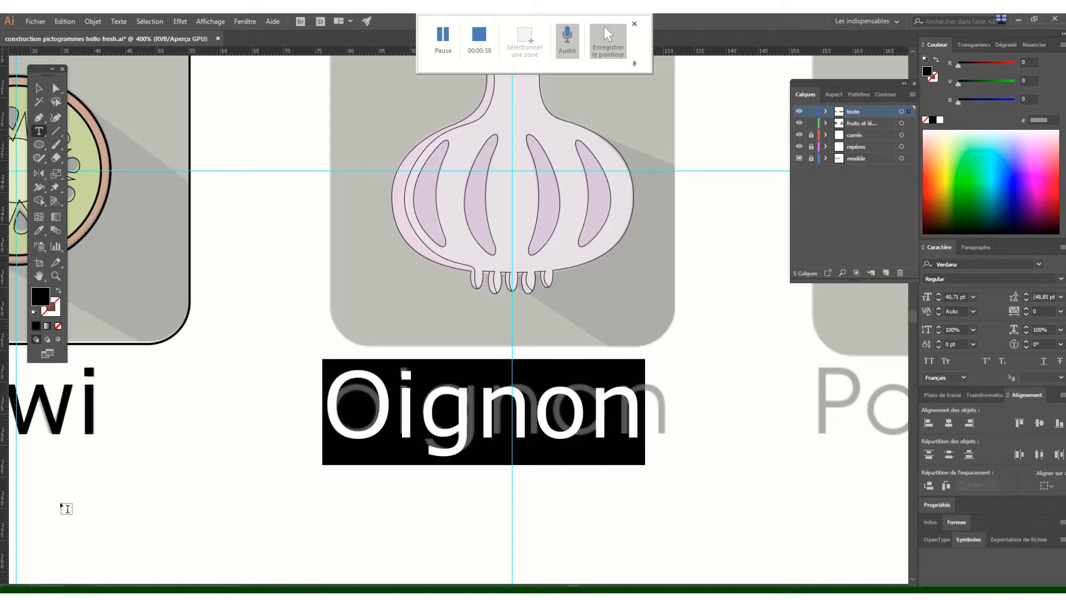
key("alt+Right")
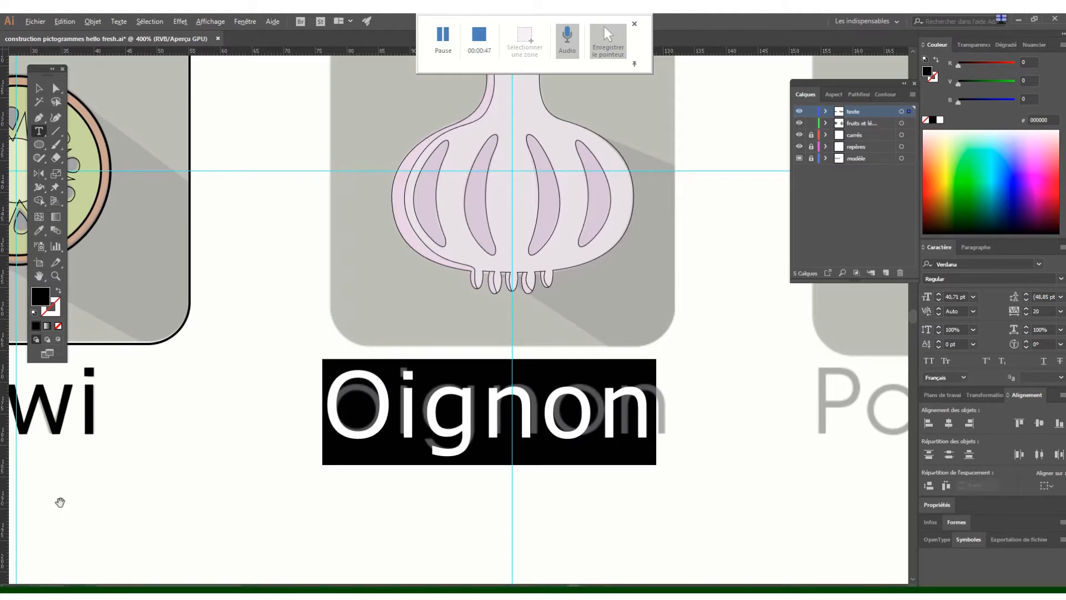
key("alt+Right")
key("alt+Right")
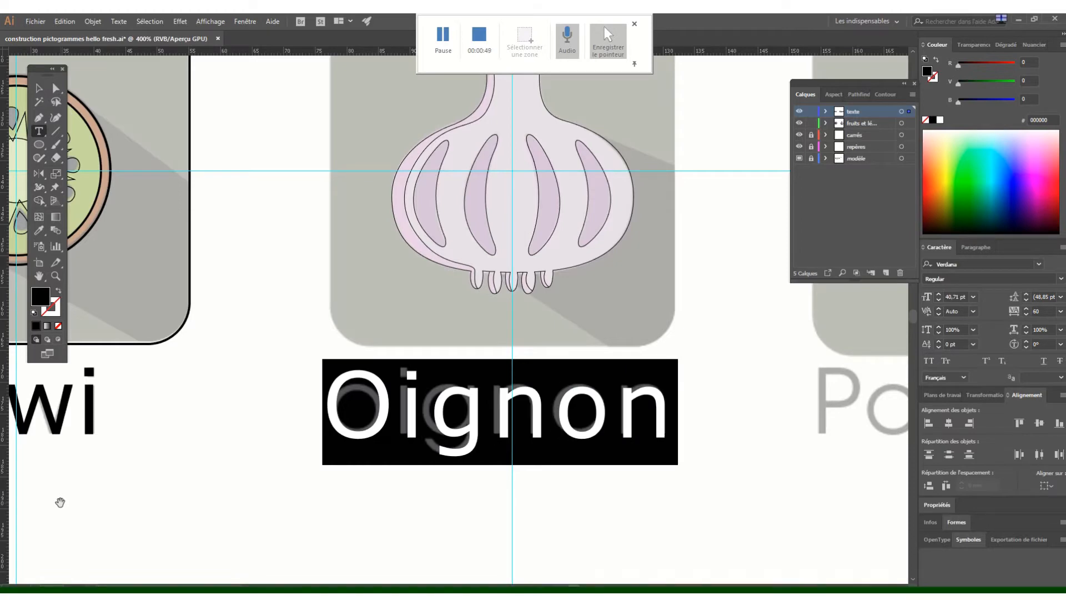
key("alt+Left")
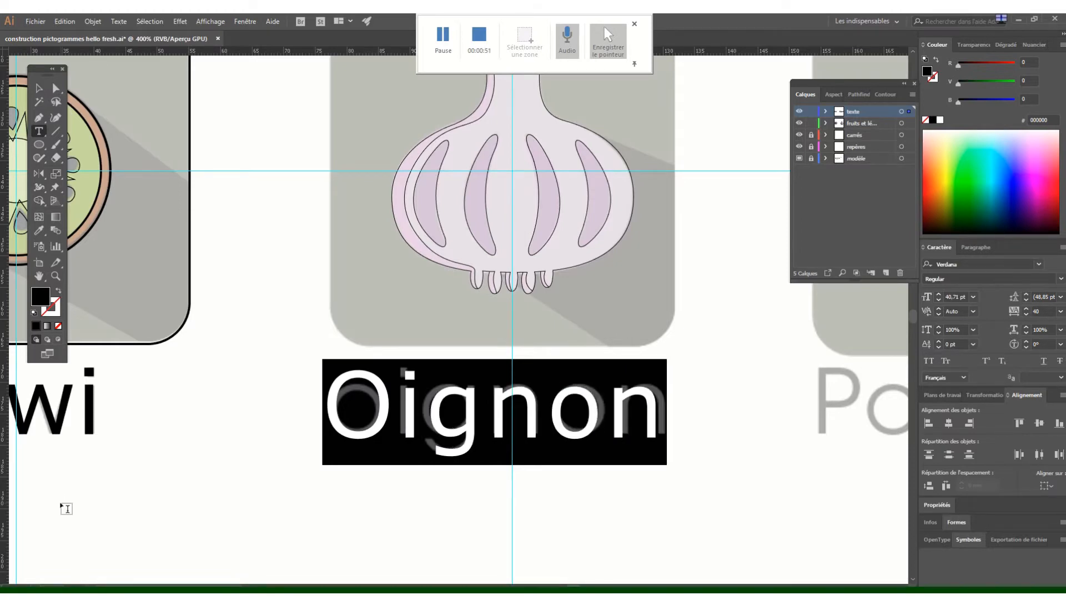
left_click(45, 91)
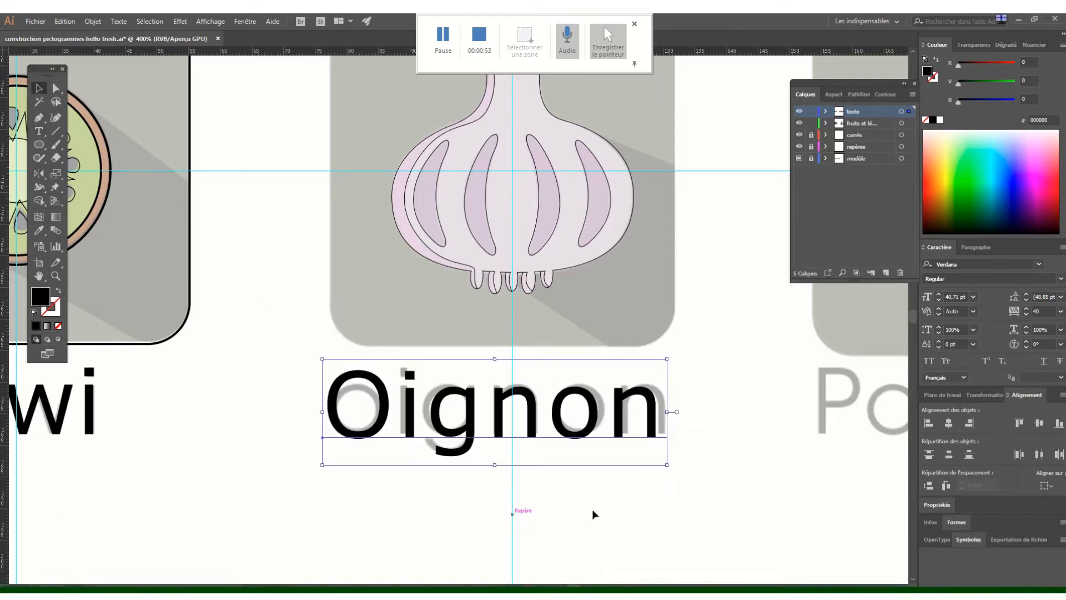
left_click_drag(658, 430, 666, 429)
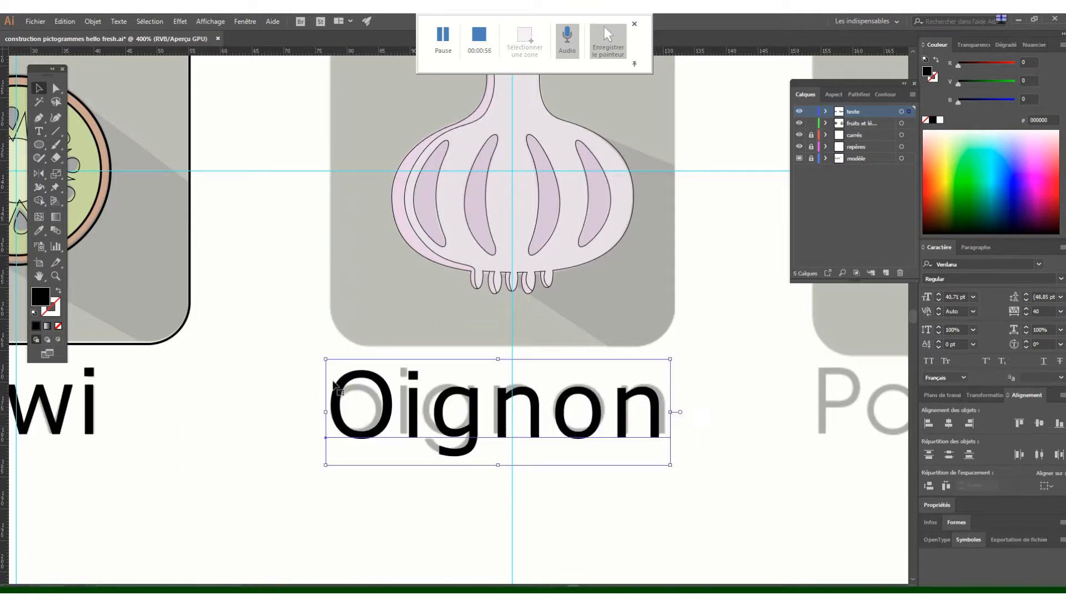
Replace the capital O with a lowercase one so the label reads "oignon"
double_click(389, 414)
double_click(390, 413)
left_click(390, 412)
double_click(390, 413)
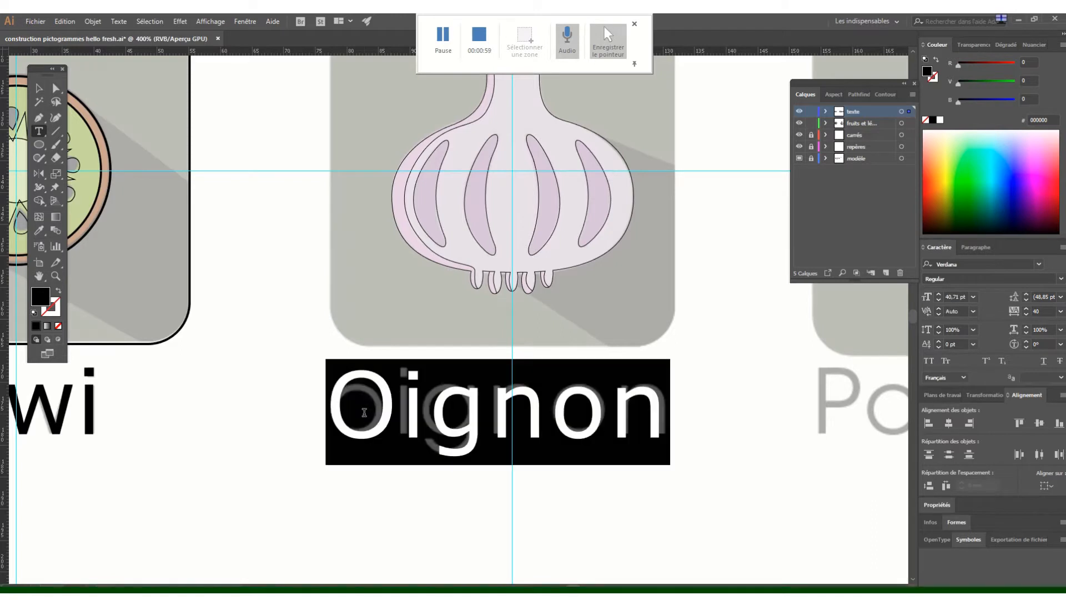
left_click(391, 413)
key("BackSpace")
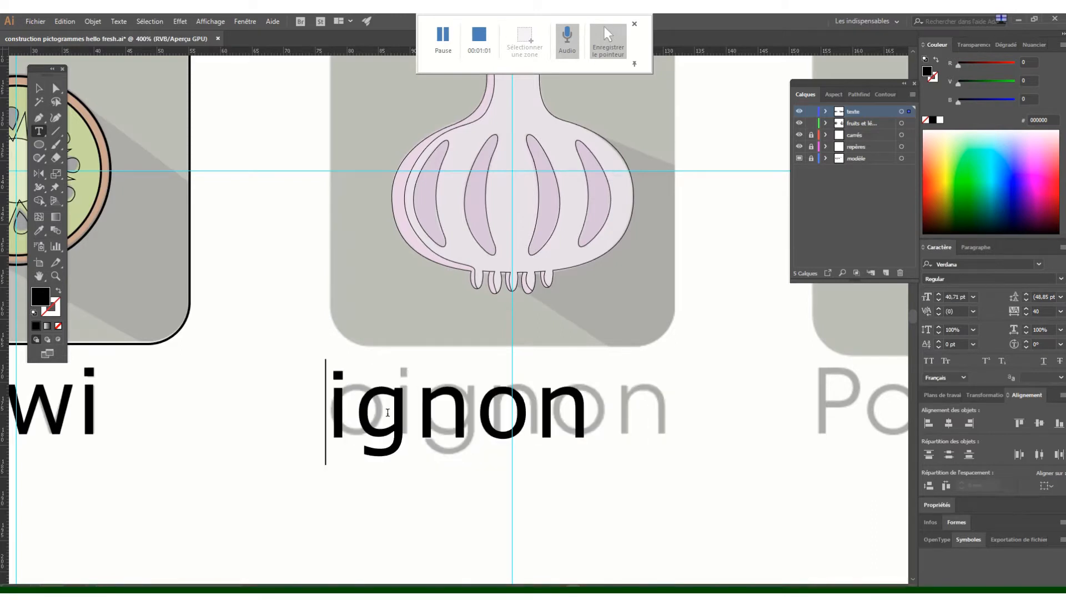
type("o")
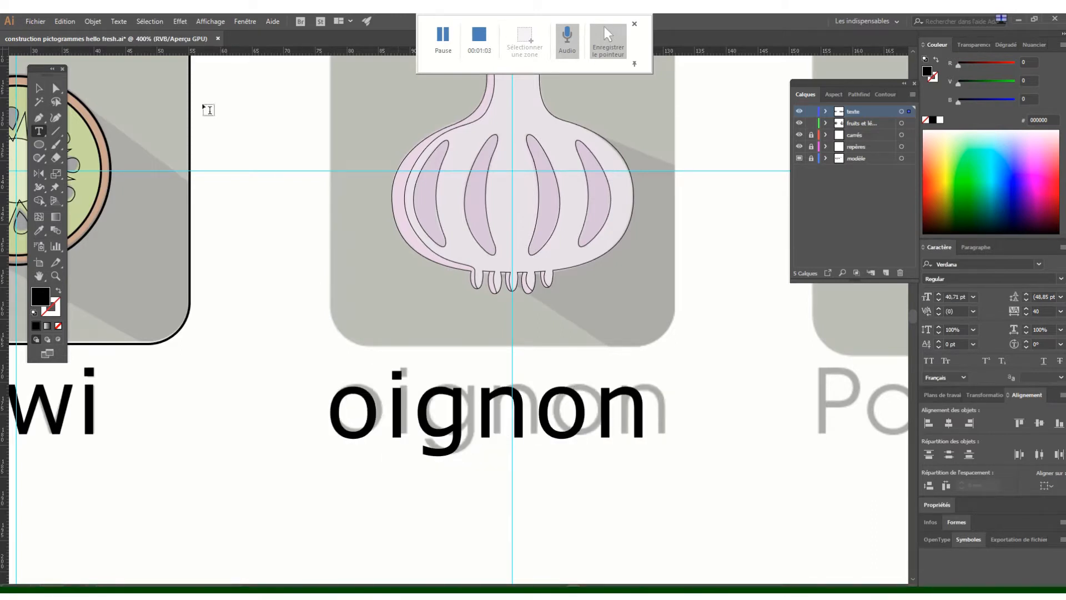
left_click(36, 91)
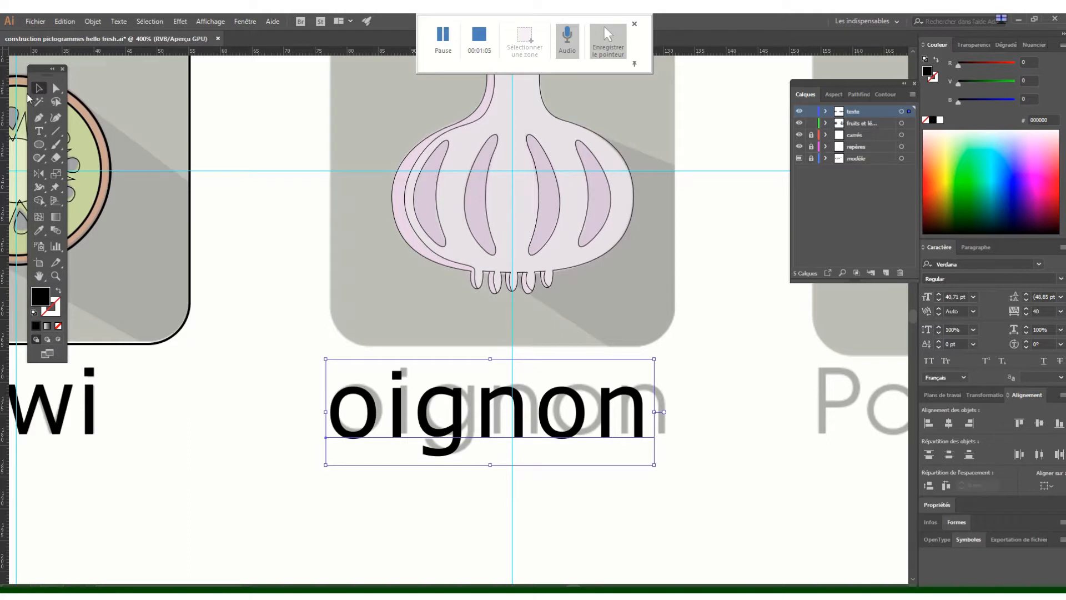
Set the tracking of the "oignon" label to 100 and nudge the label left and up over the template word
double_click(468, 406)
double_click(468, 406)
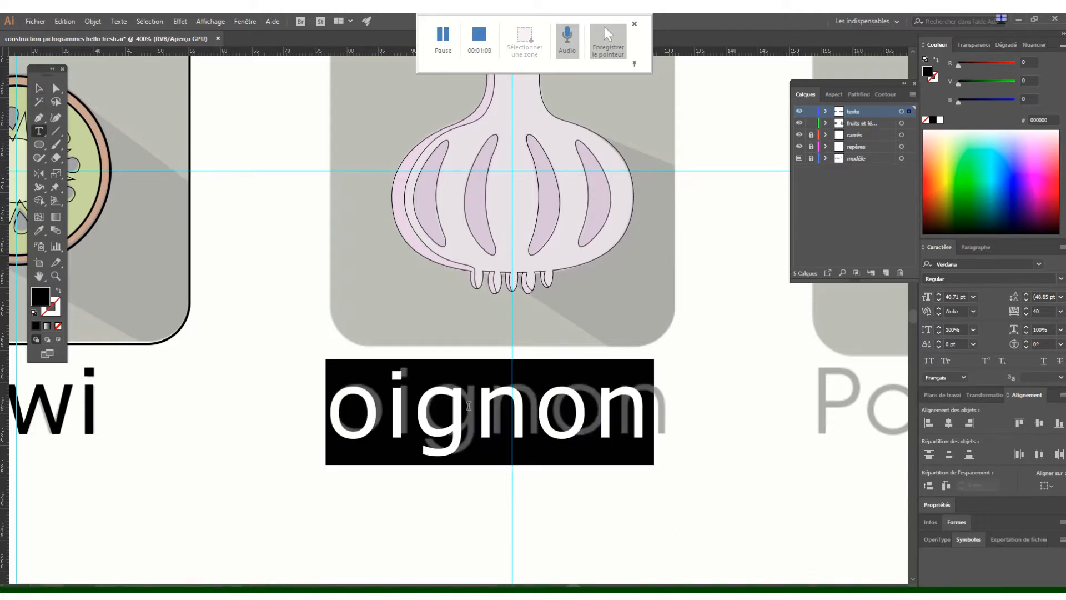
key("alt+Right")
key("alt+Right")
key("alt+Right")
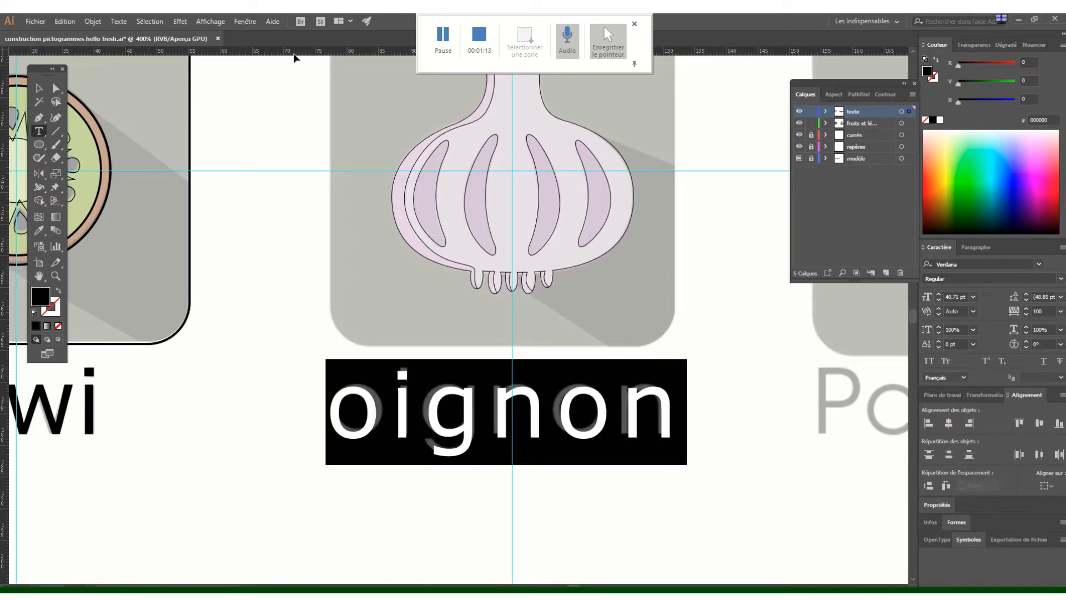
left_click(38, 86)
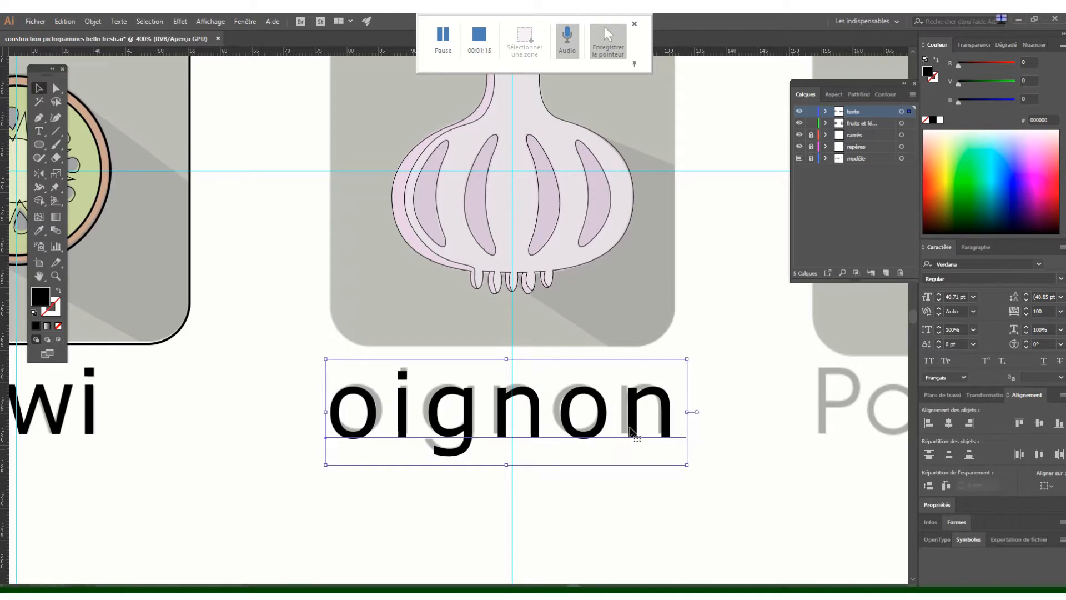
key("Left")
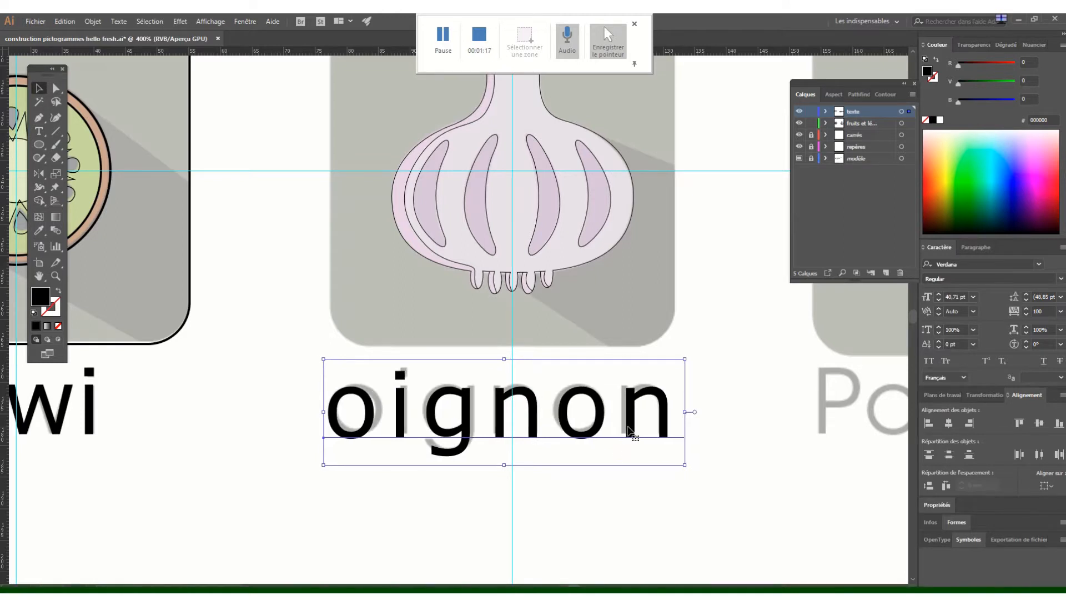
key("Left")
key("Up")
key("Left")
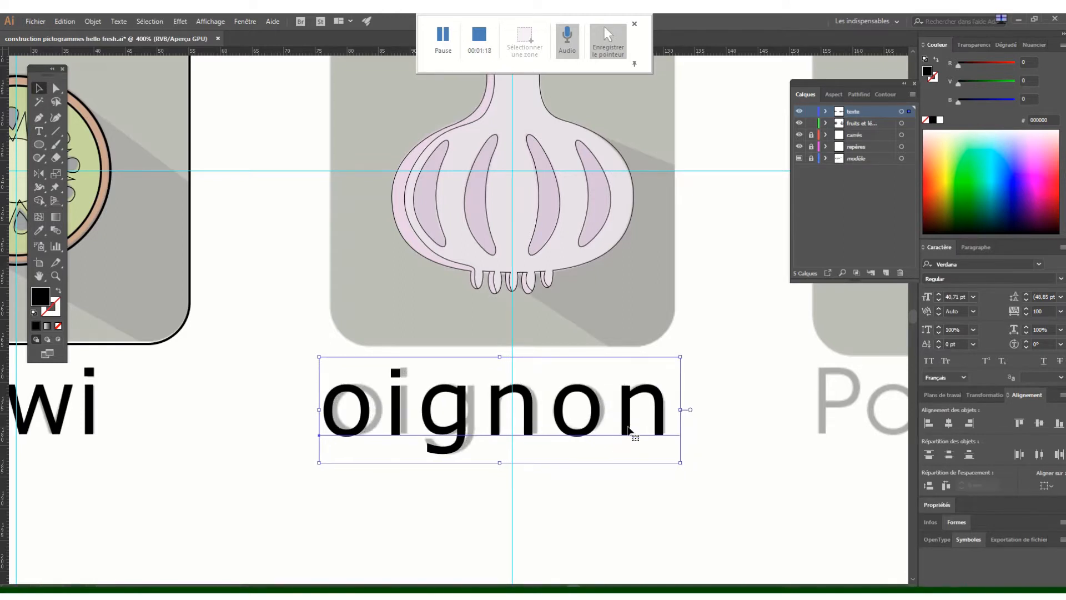
Set the tracking of the "oignon" label to 80, nudge it slightly right over the template word and deselect it
double_click(583, 423)
key("ctrl+a")
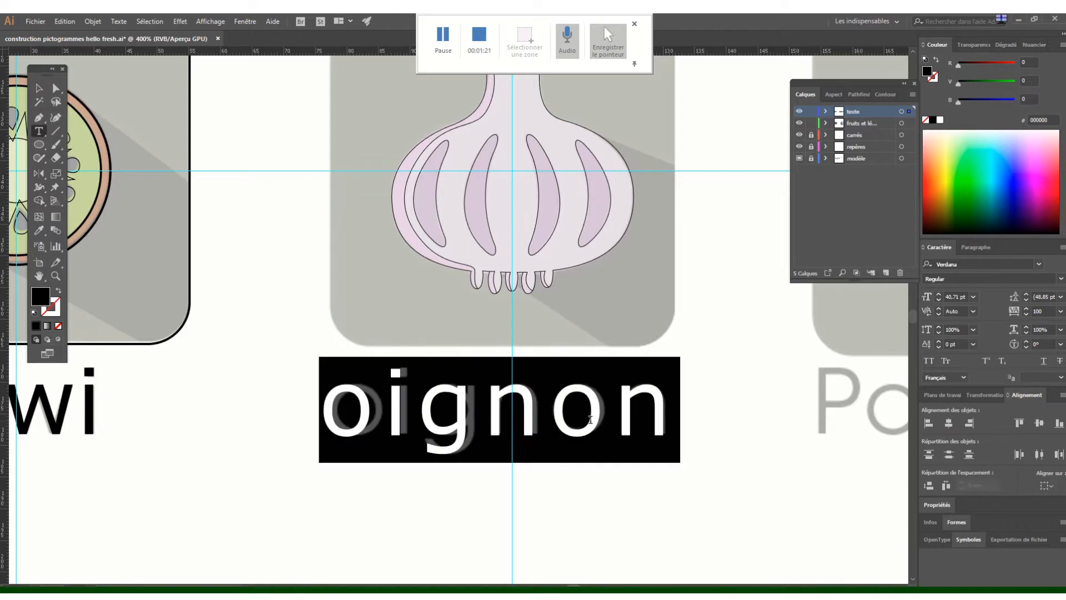
key("alt+Left")
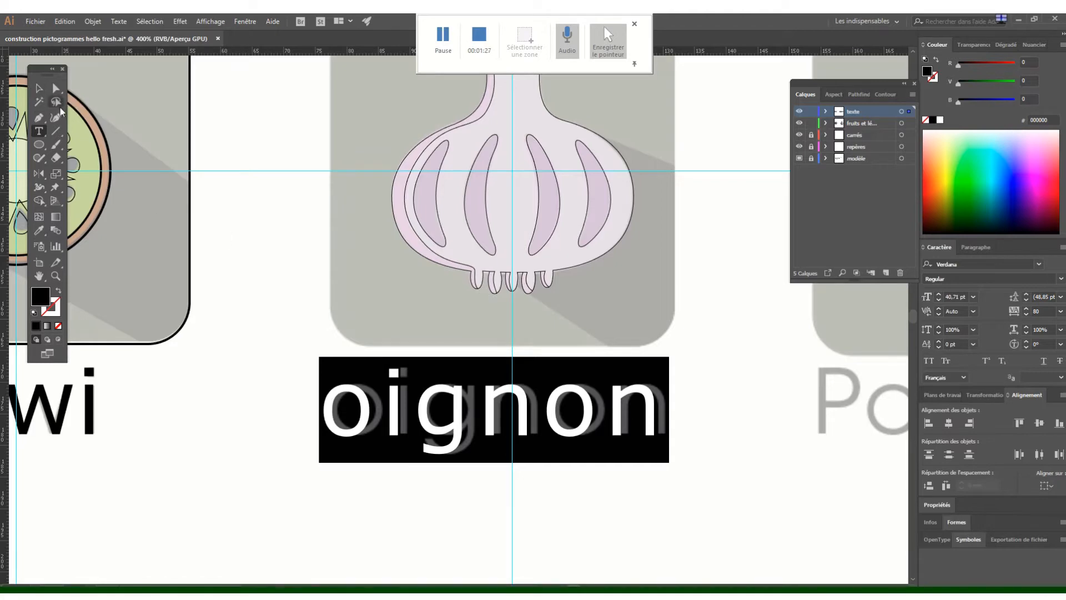
left_click(41, 90)
key("Right")
key("Right")
key("Right")
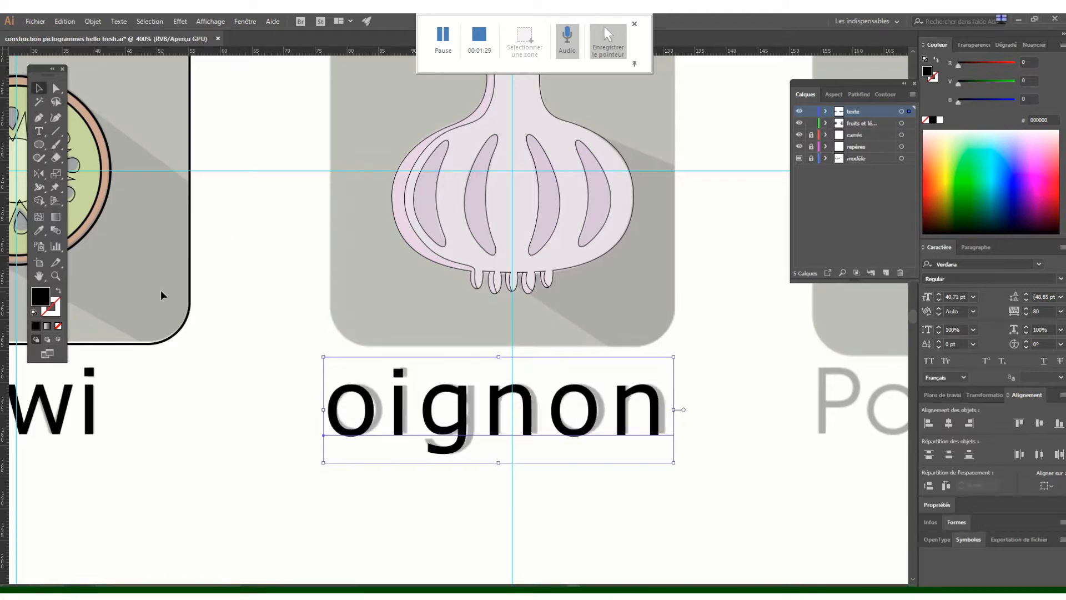
left_click(812, 458)
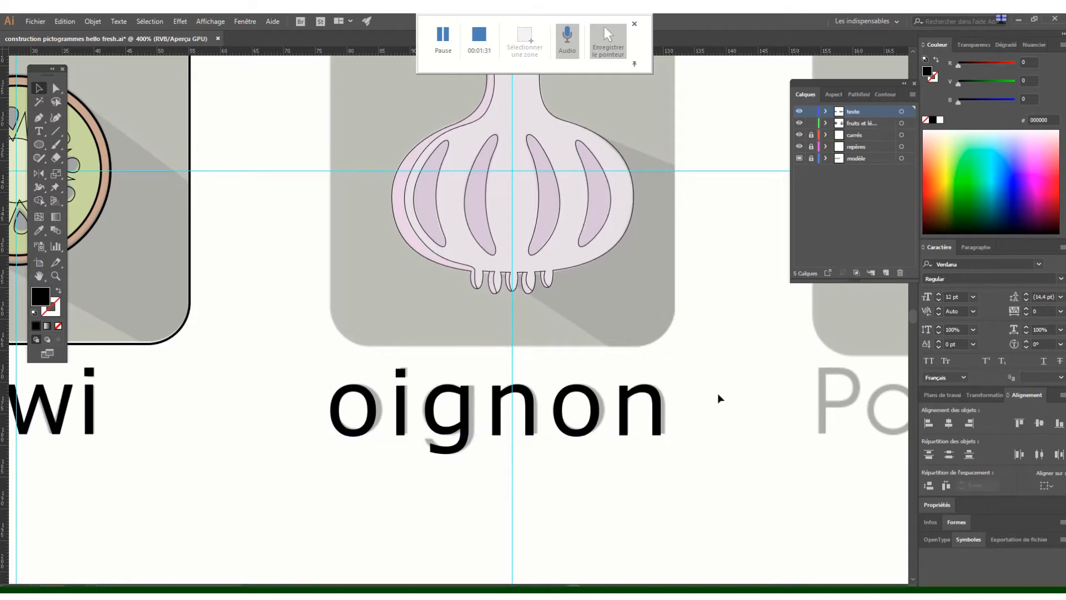
Unlock the carrés layer and duplicate the kiwi's rounded square outline horizontally onto the onion's grey background square
left_click_drag(735, 327, 744, 421)
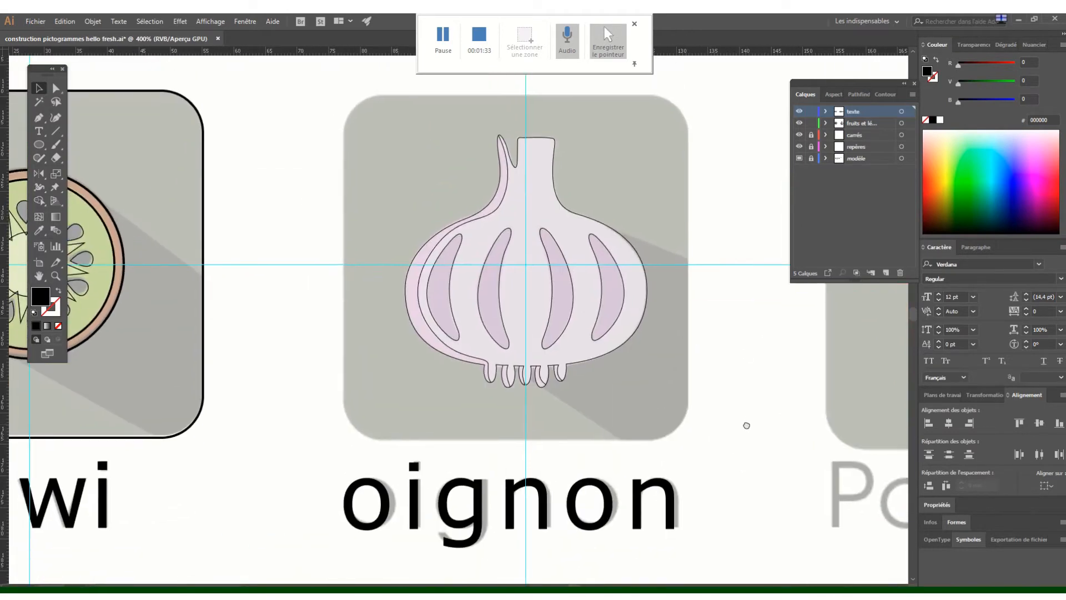
left_click_drag(588, 378, 684, 387)
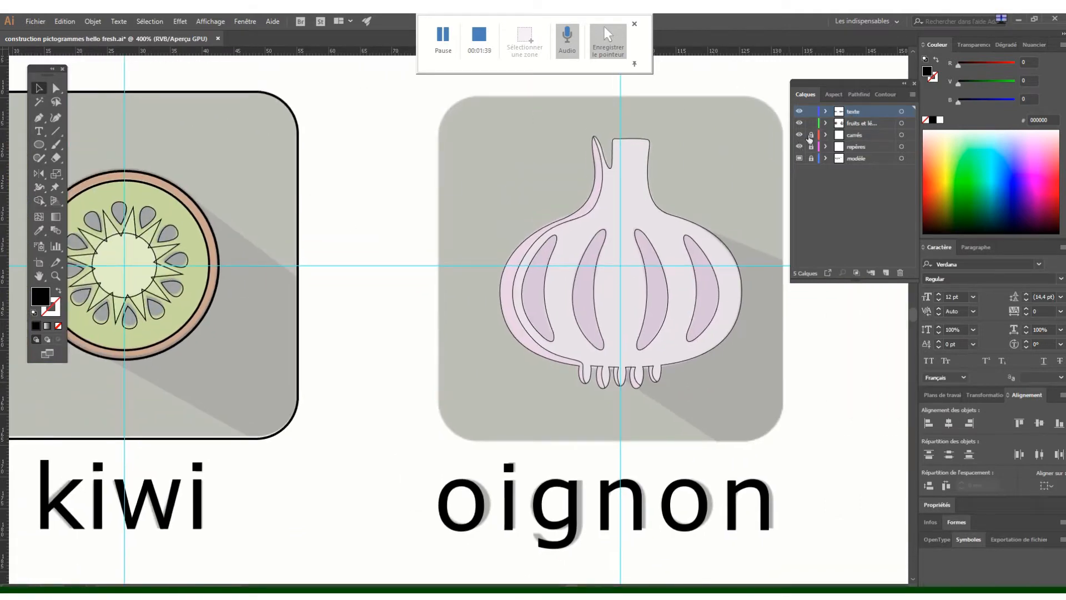
left_click_drag(291, 173, 289, 168)
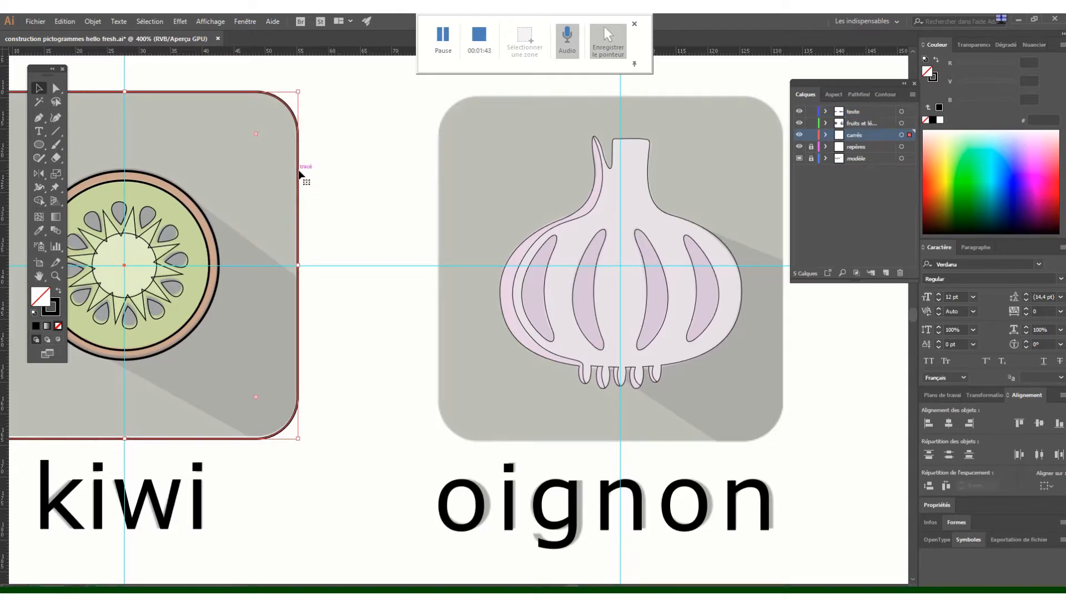
left_click_drag(300, 172, 784, 177)
key("alt+shift")
left_click_drag(828, 371, 757, 504)
left_click_drag(245, 452, 418, 397)
Detach the Nuancier swatches and float them beside the onion pictogram, and try to create a new colour group
left_click(1034, 45)
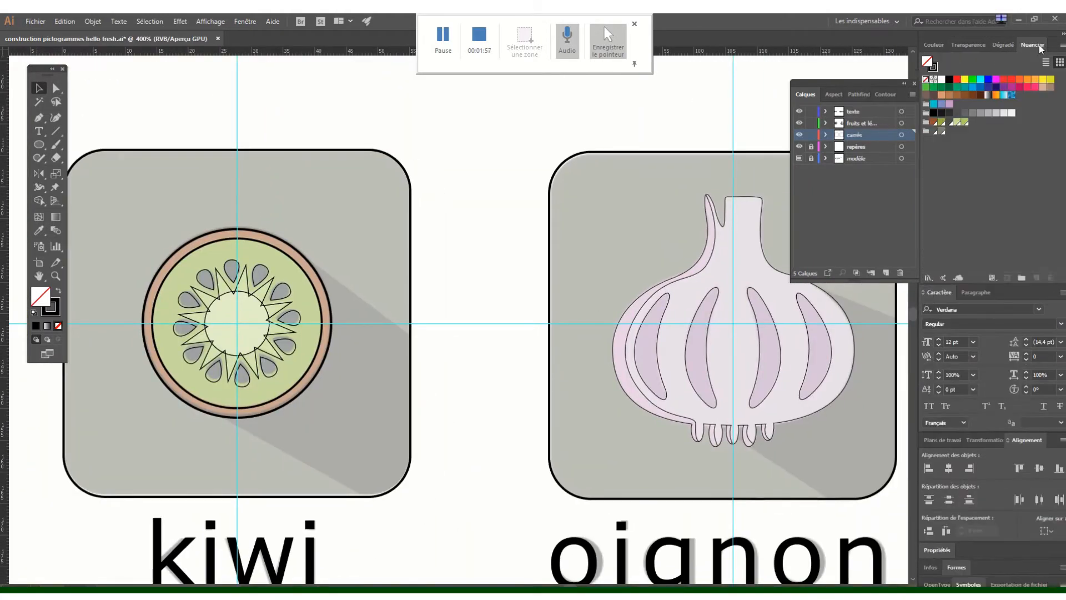
left_click_drag(1038, 44, 431, 154)
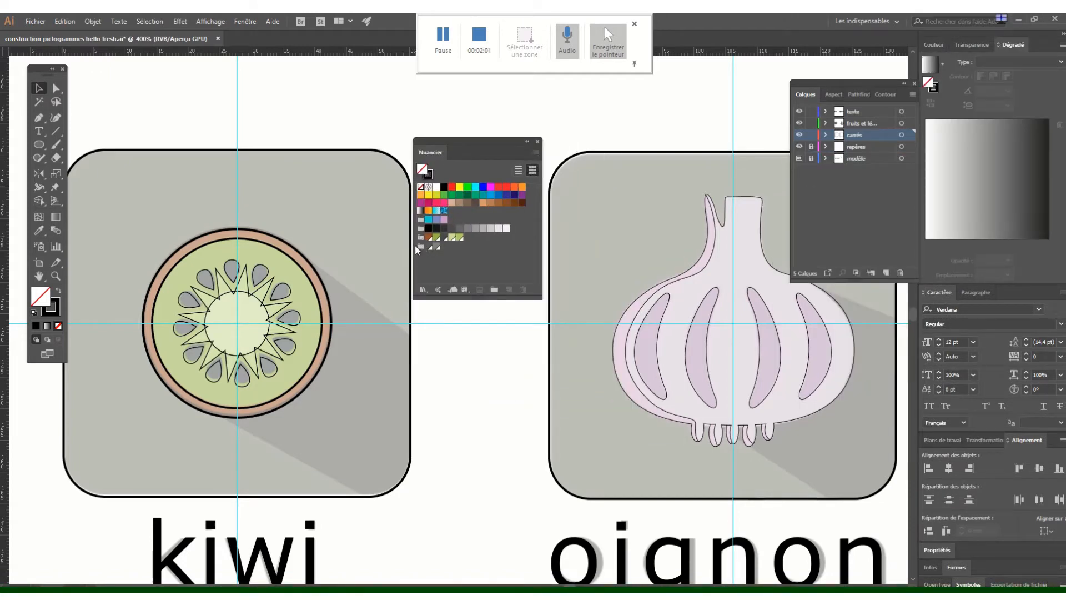
left_click_drag(737, 344, 555, 304)
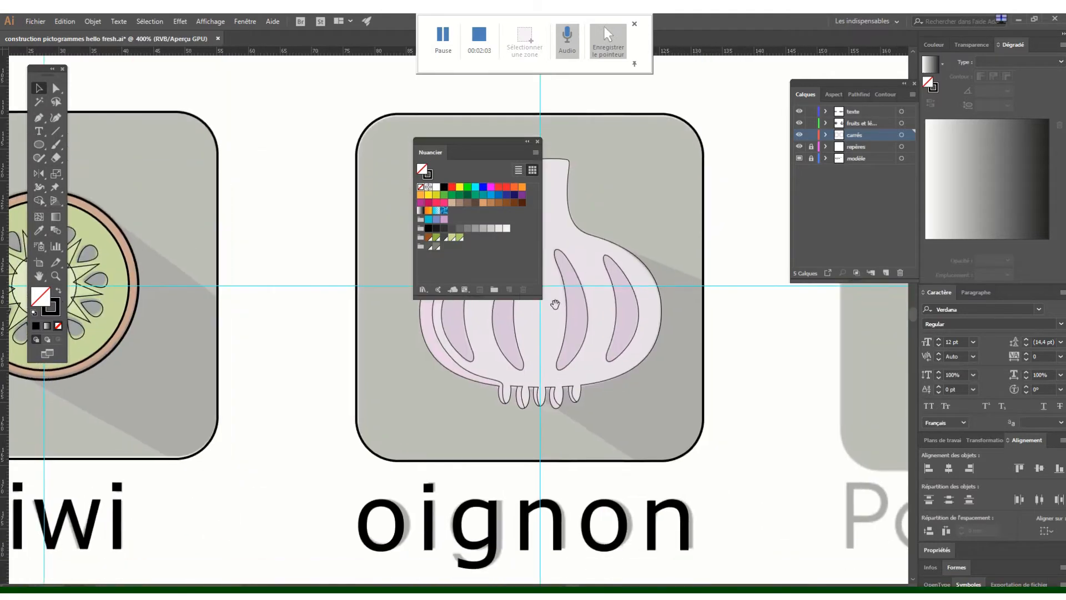
left_click_drag(494, 142, 806, 263)
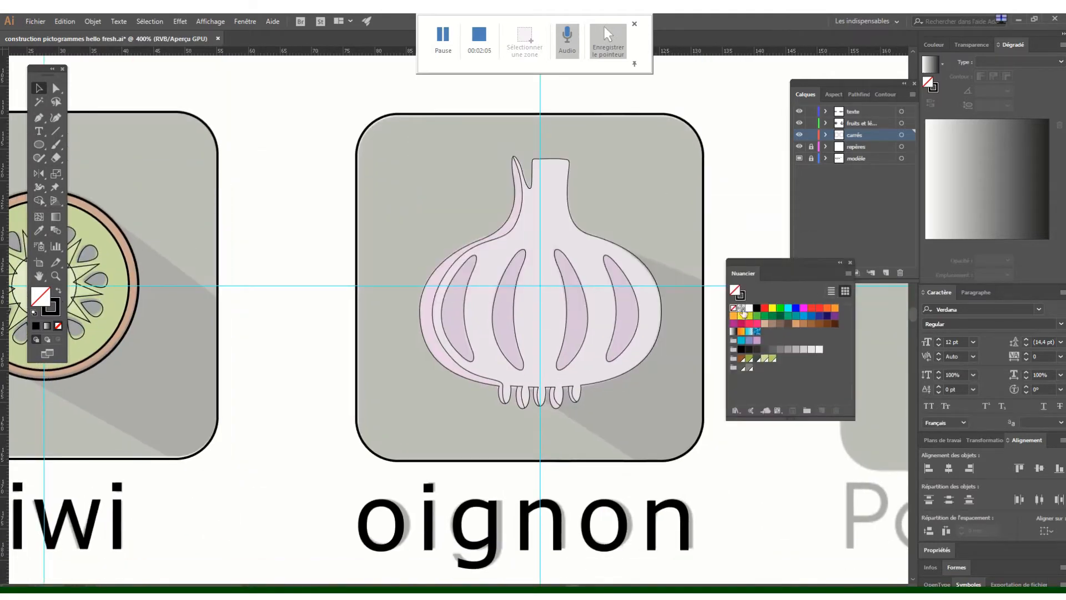
left_click(807, 410)
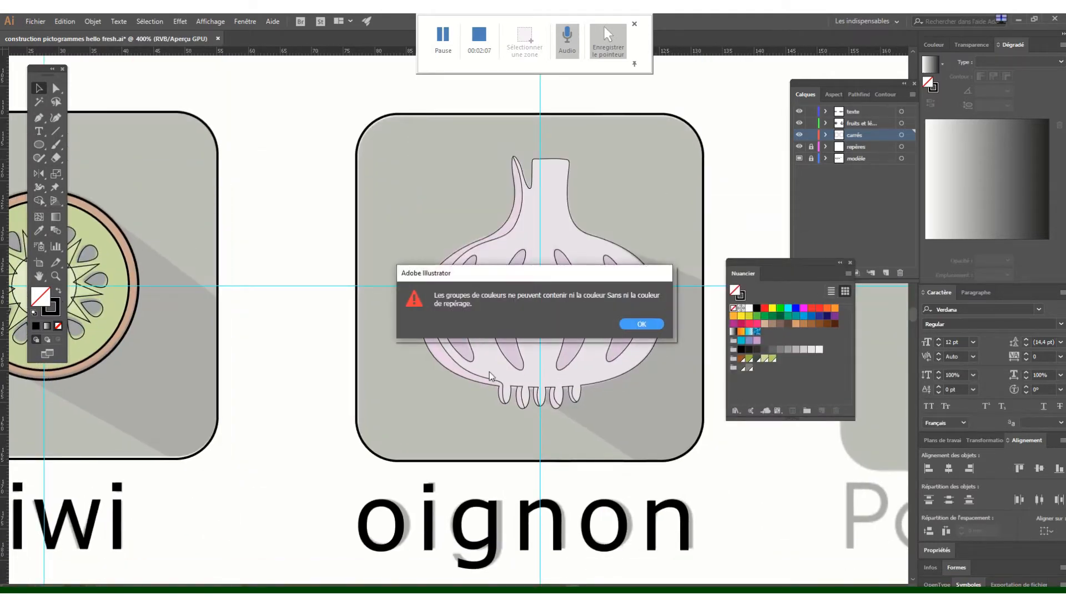
left_click(662, 322)
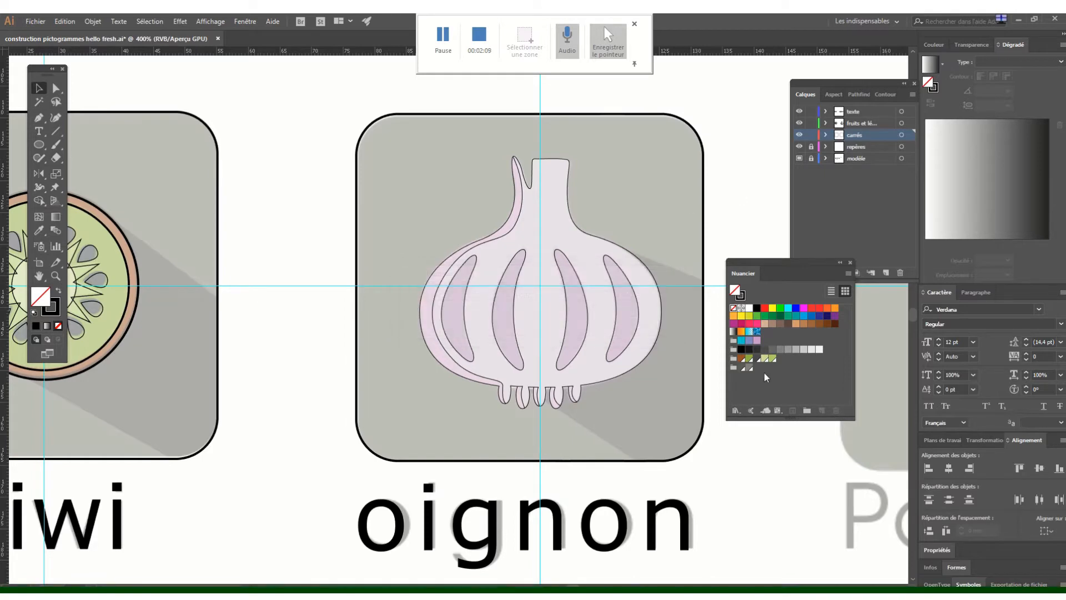
Make the stroke colour active and create a new colour group named "Oignon" in the swatches
left_click(807, 411)
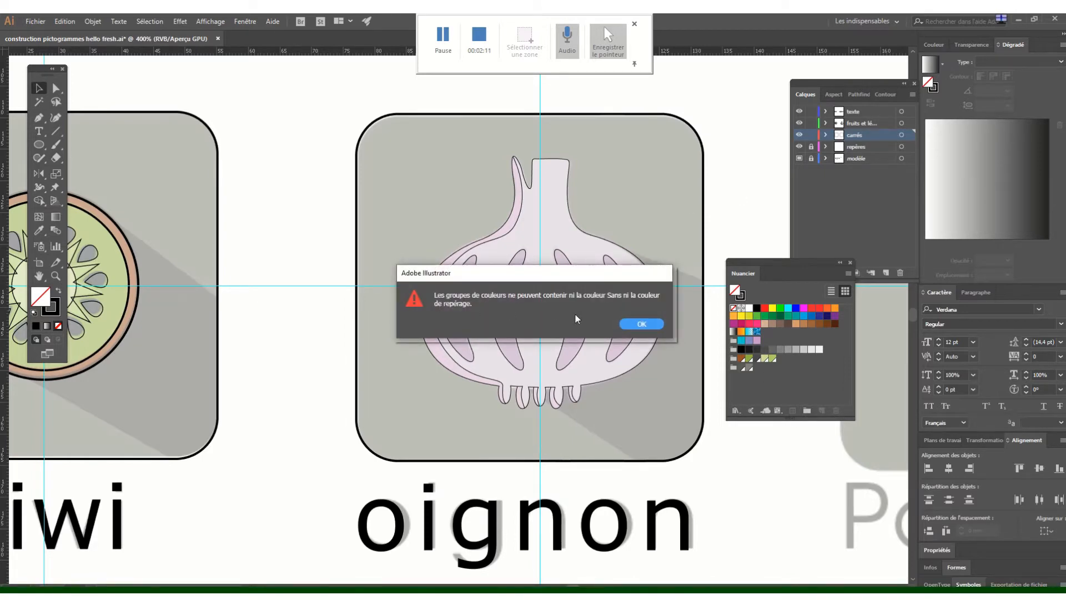
left_click(641, 324)
key("x")
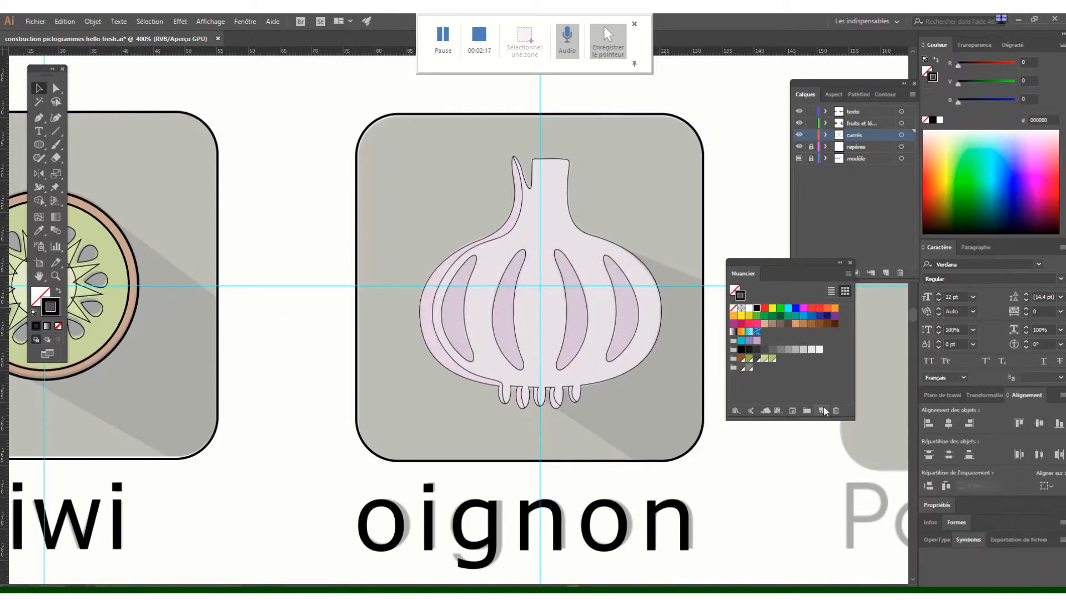
left_click(799, 411)
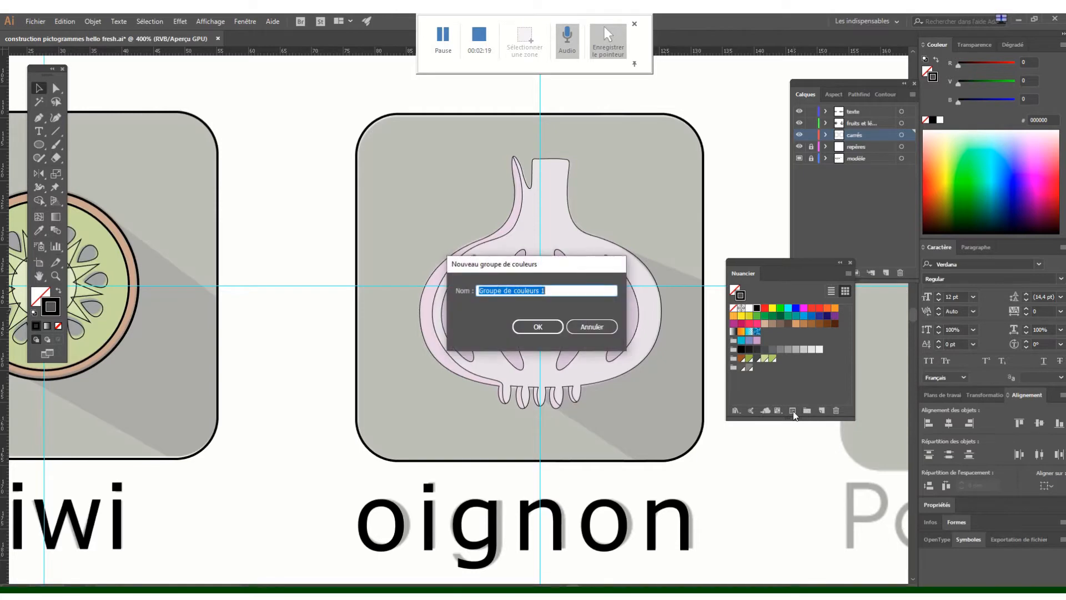
type("O")
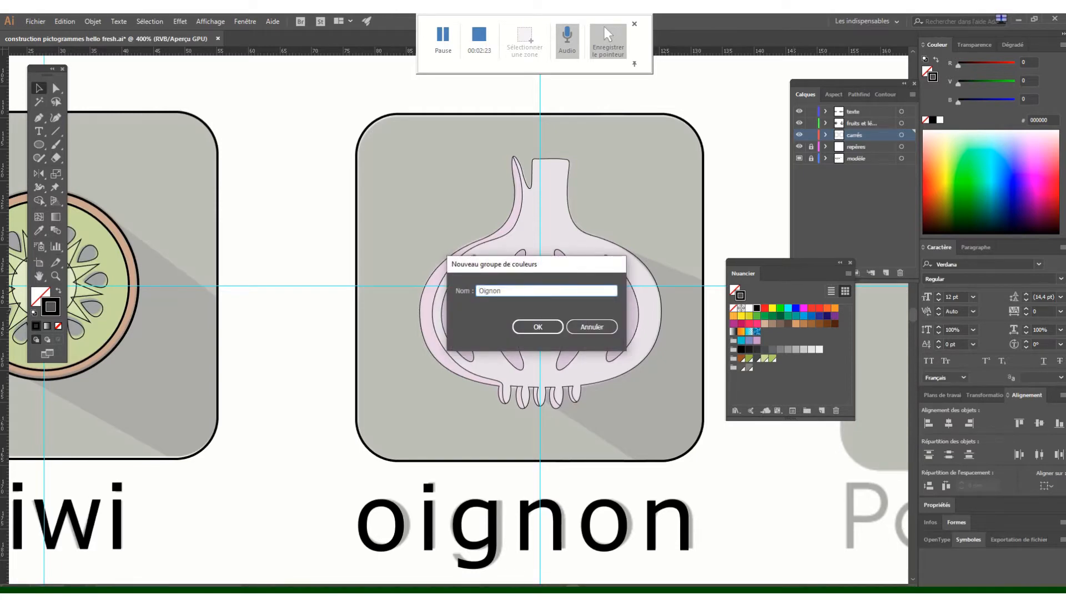
type("ignon")
key("Return")
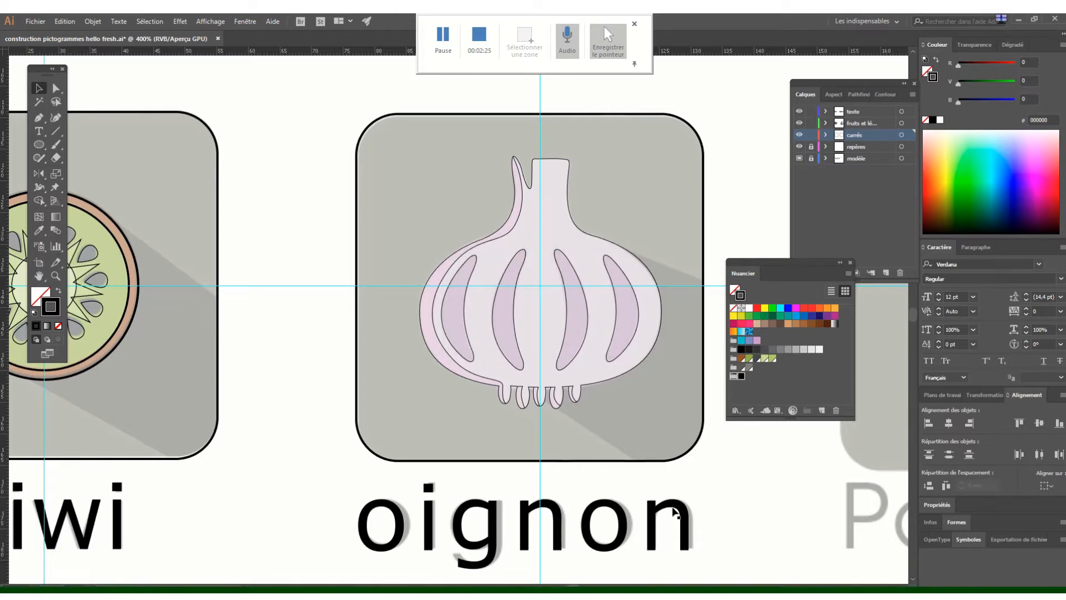
Delete the black swatch from the new Oignon colour group
left_click(766, 385)
left_click(742, 376)
left_click(835, 411)
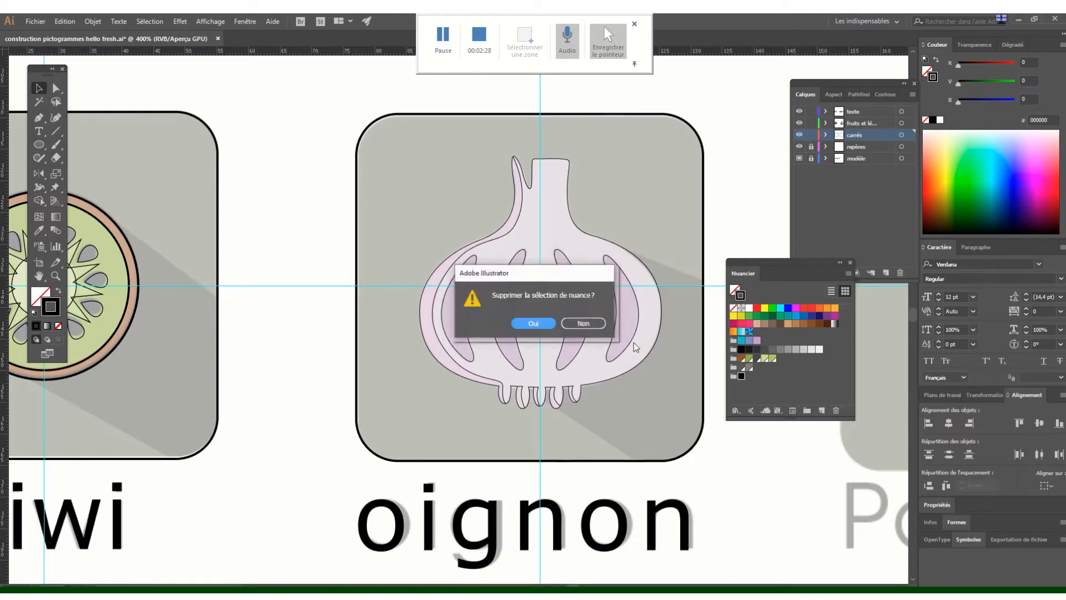
left_click(534, 323)
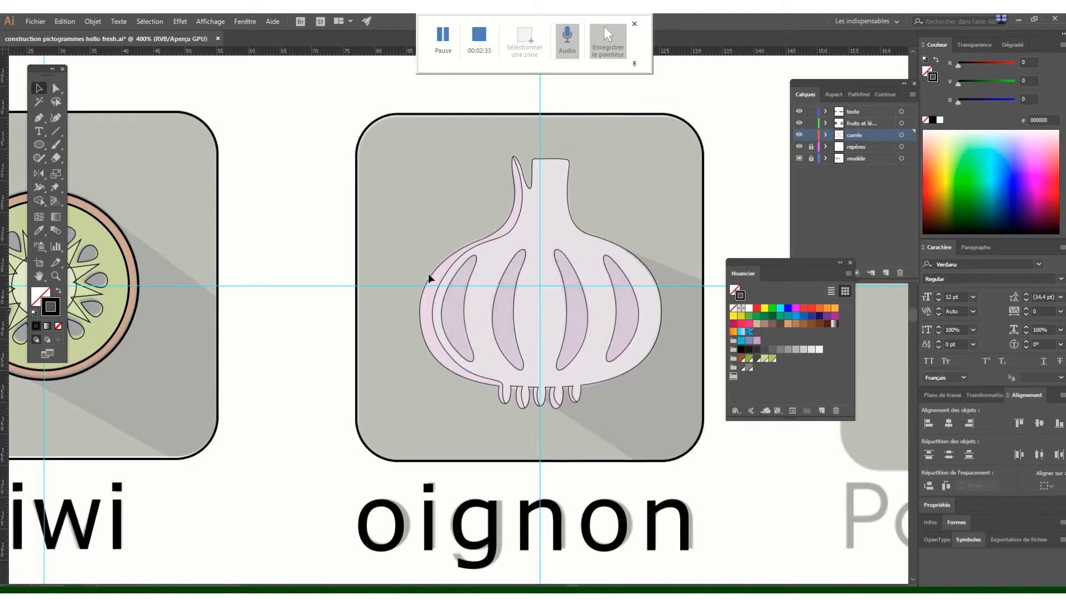
Sample the onion's pale body colour, save it as a global swatch named "bqse oignon" and move it into the Oignon group
left_click(39, 232)
left_click(561, 220)
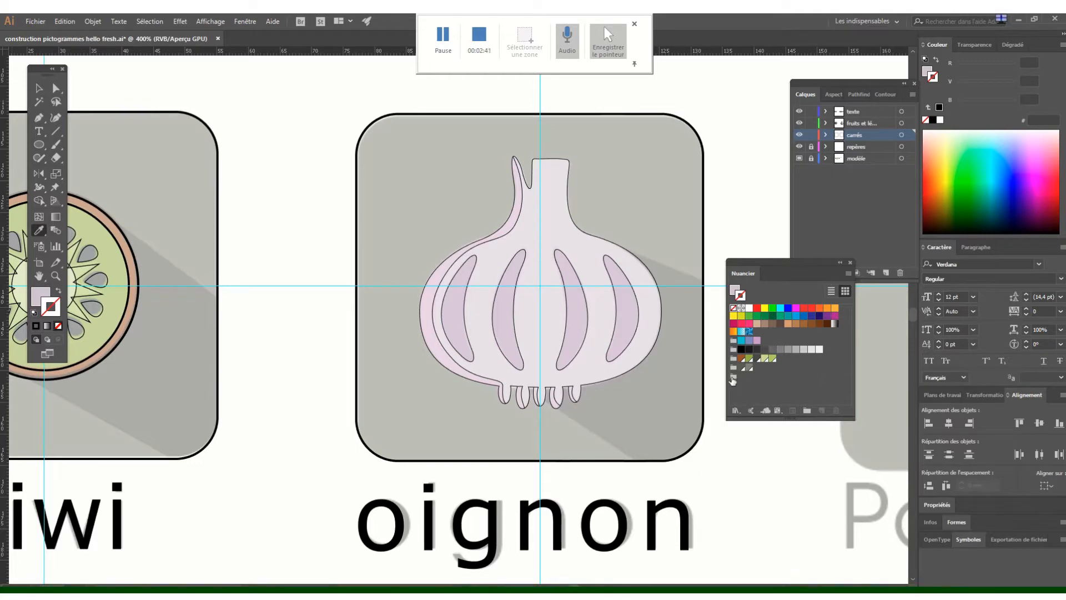
left_click(736, 288)
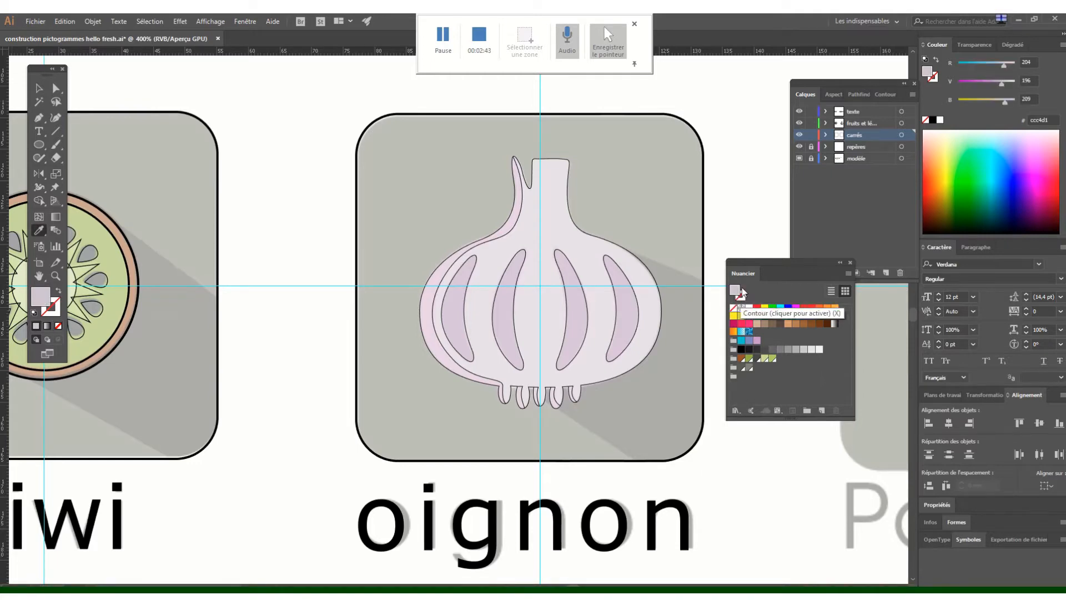
left_click(822, 411)
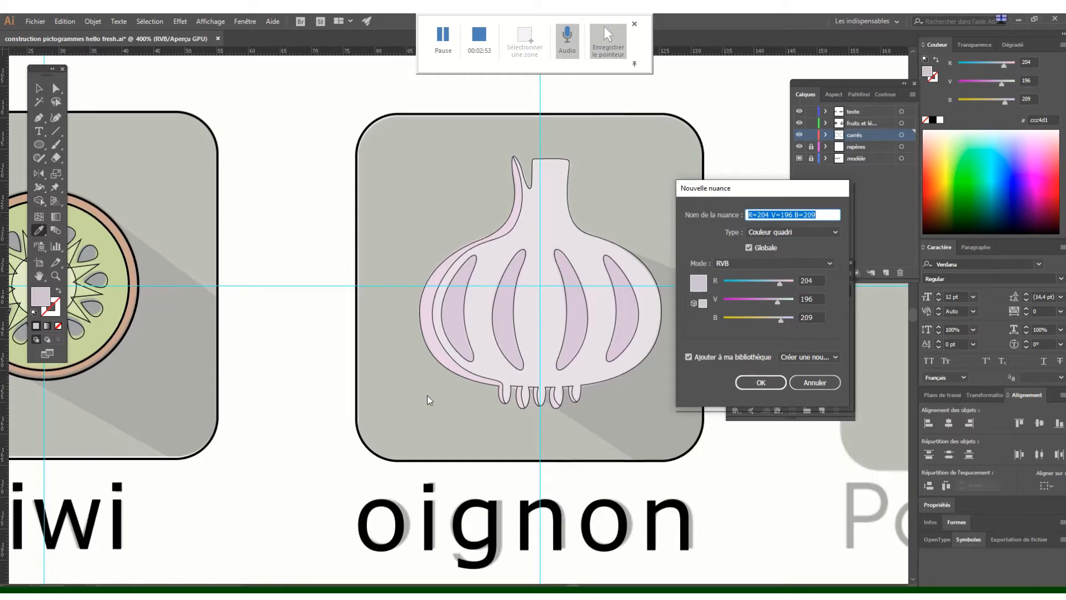
type("bgse")
type(" oignon")
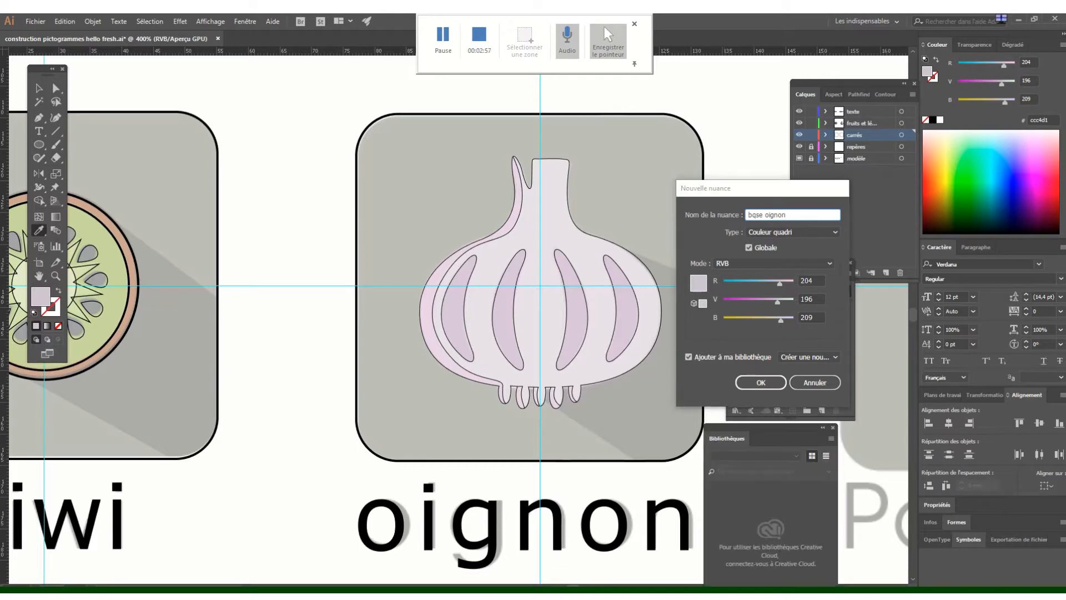
key("Return")
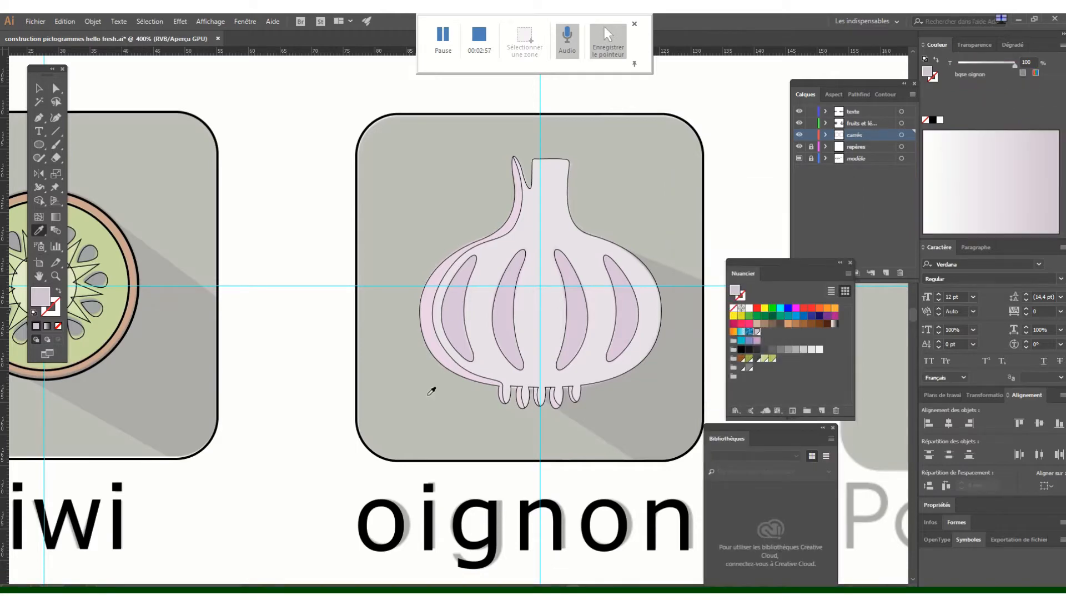
left_click_drag(758, 333, 733, 378)
left_click(733, 376)
Sample the onion's darker purple stripe and save it as a global swatch named "ombre oignon" in the Oignon group, switching the keyboard to French
left_click(576, 313)
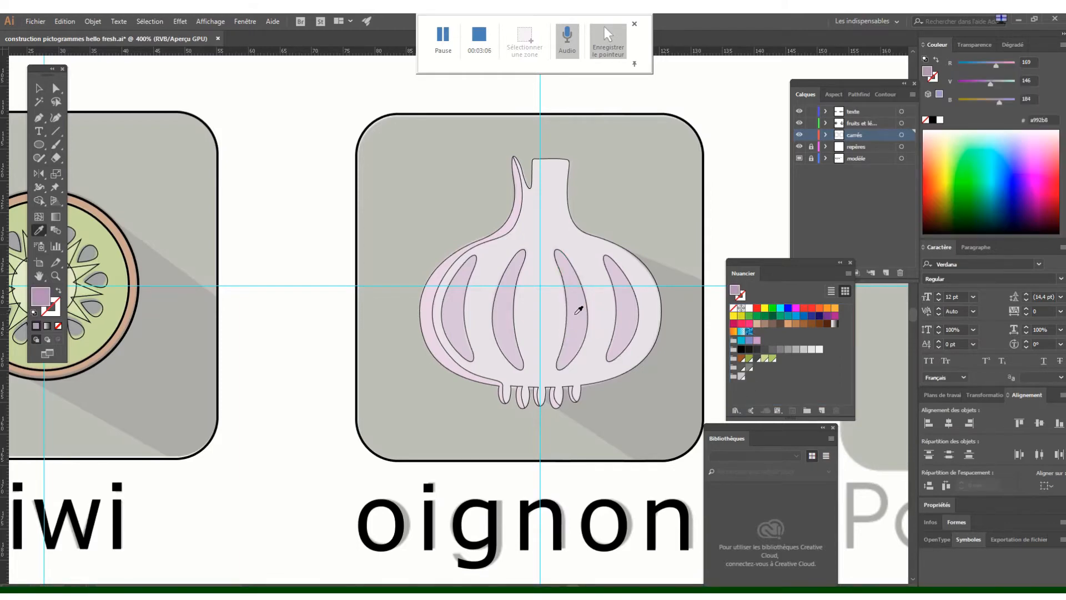
left_click(823, 410)
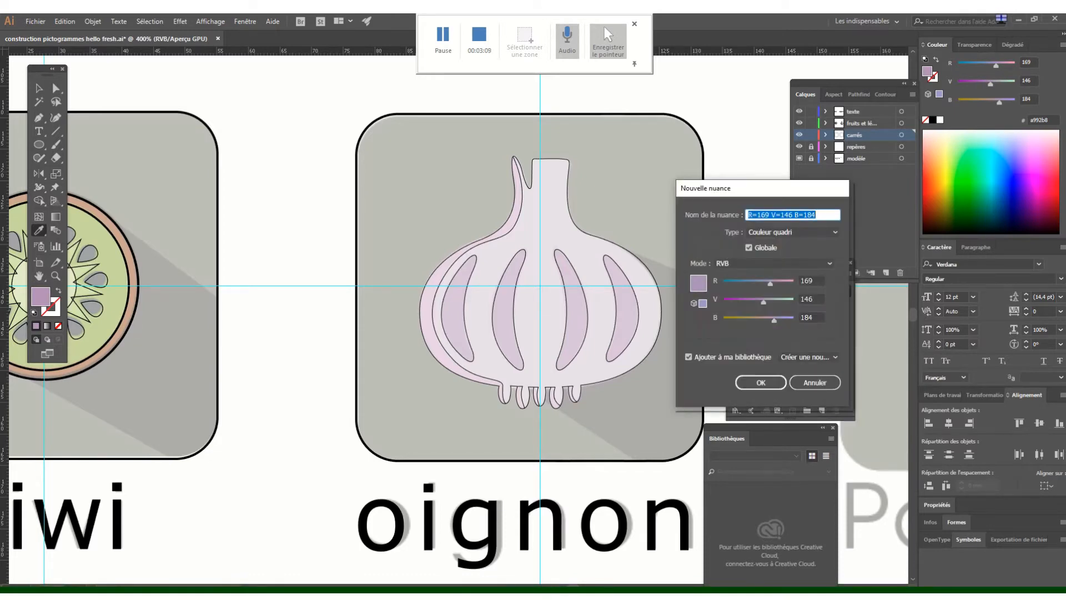
type("o")
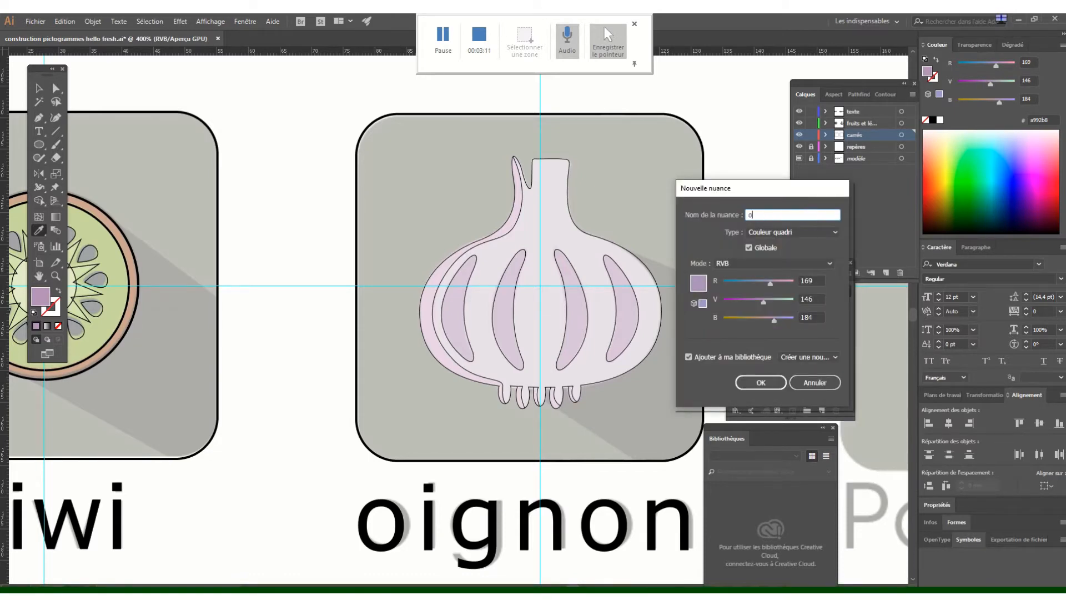
type(";bre oignon")
key("alt+shift")
left_click(991, 595)
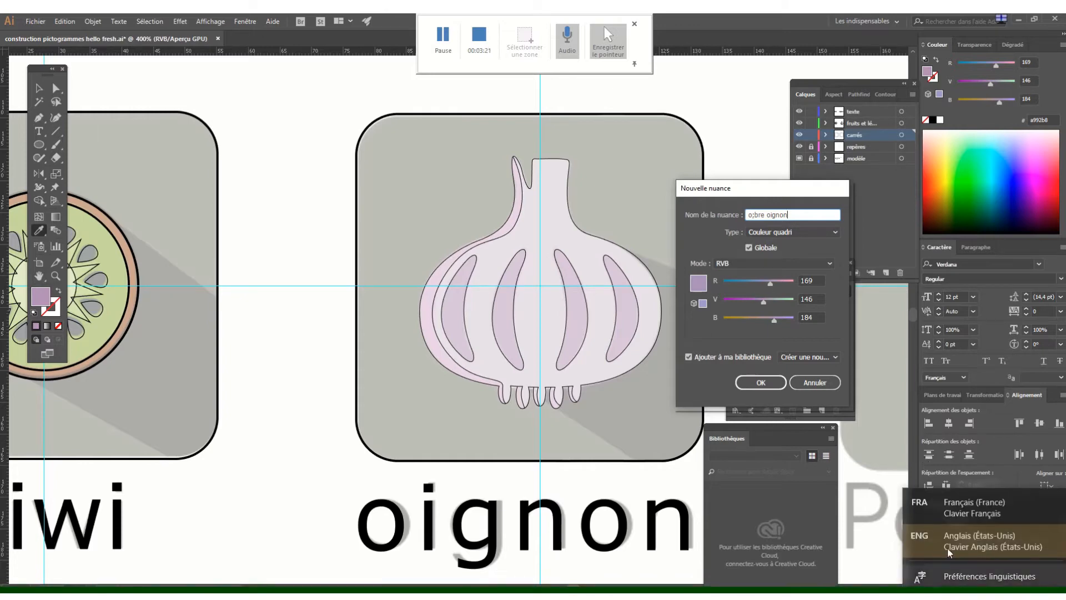
left_click(988, 511)
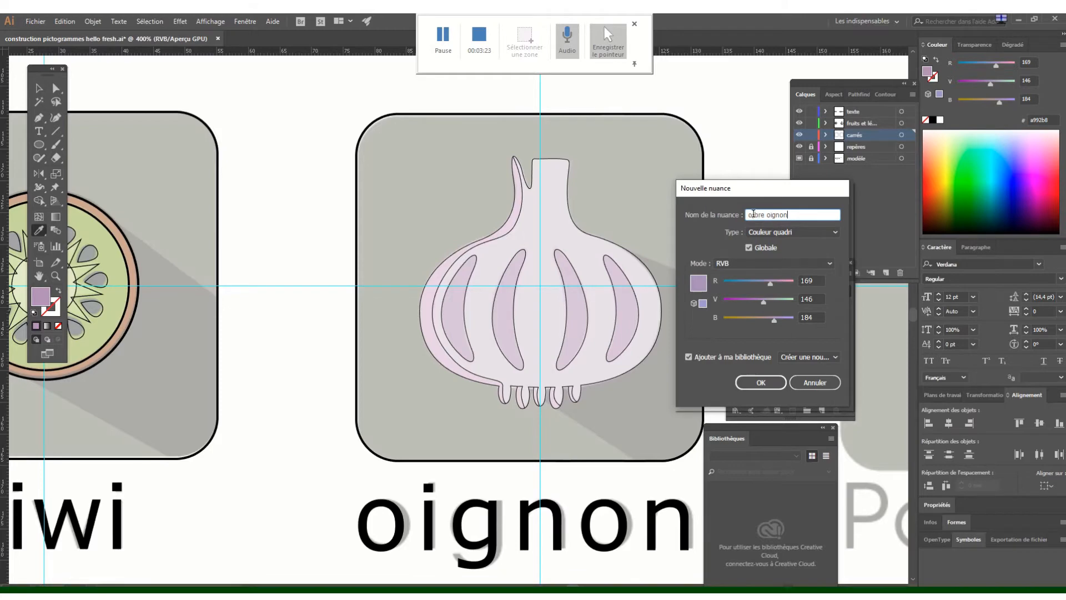
type("m")
key("Return")
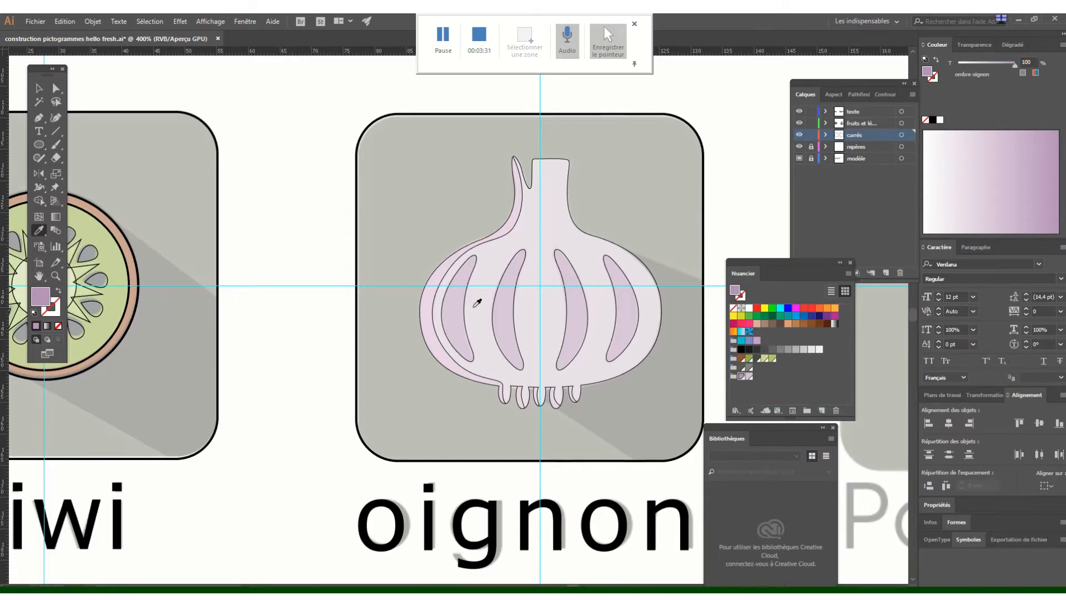
Duplicate the onion's rounded square outline and position the copy over the bell pepper's grey background square
left_click_drag(577, 403, 381, 313)
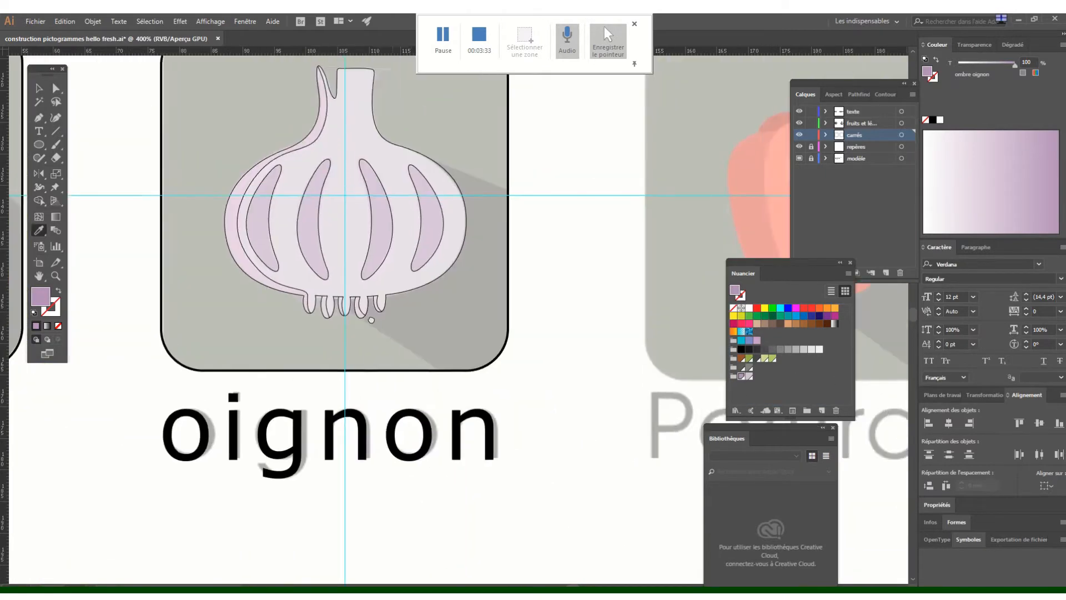
left_click_drag(693, 306, 944, 402)
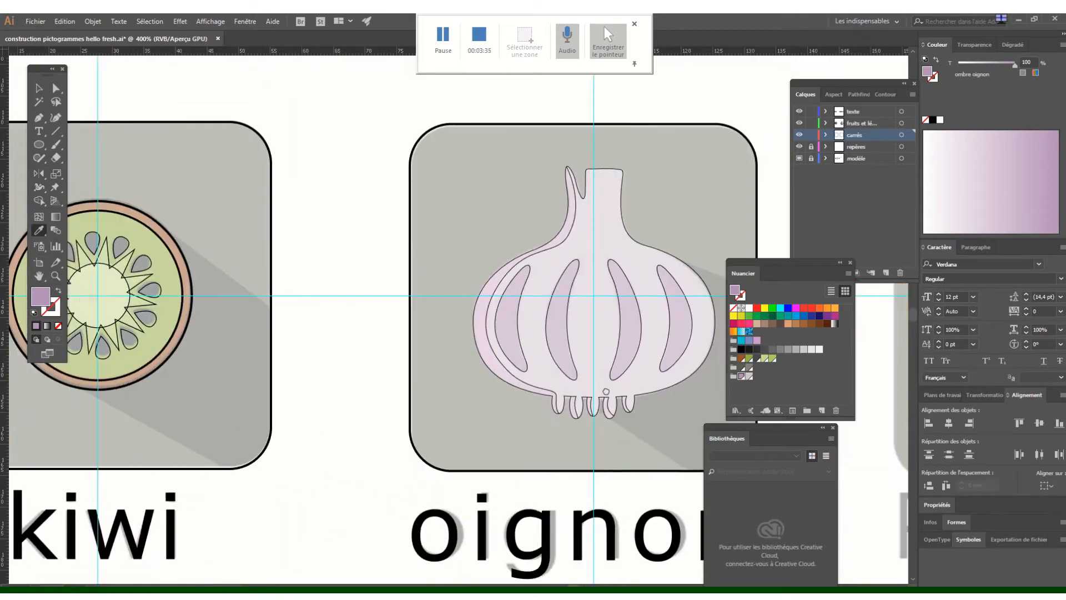
left_click_drag(472, 377, 354, 323)
left_click_drag(719, 336, 473, 365)
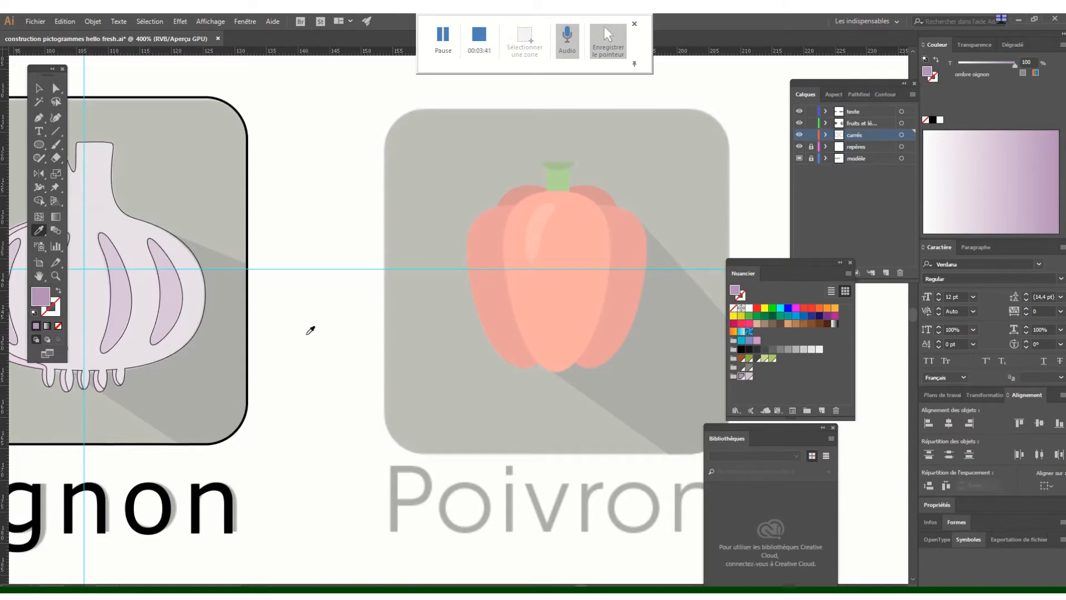
key("ctrl+plus")
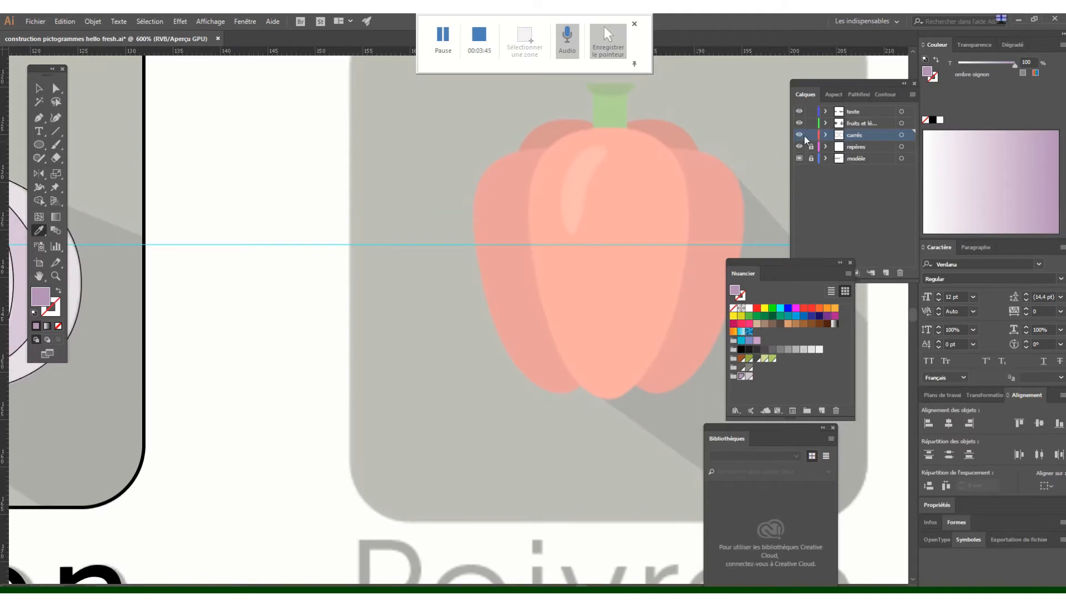
left_click(37, 90)
left_click(143, 119)
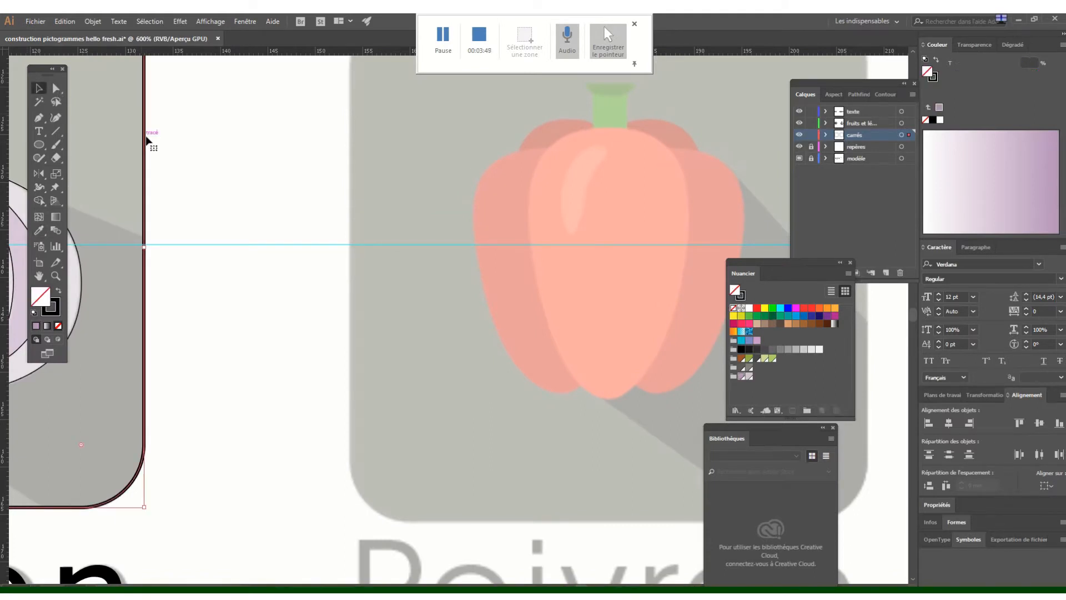
key("ctrl+minus")
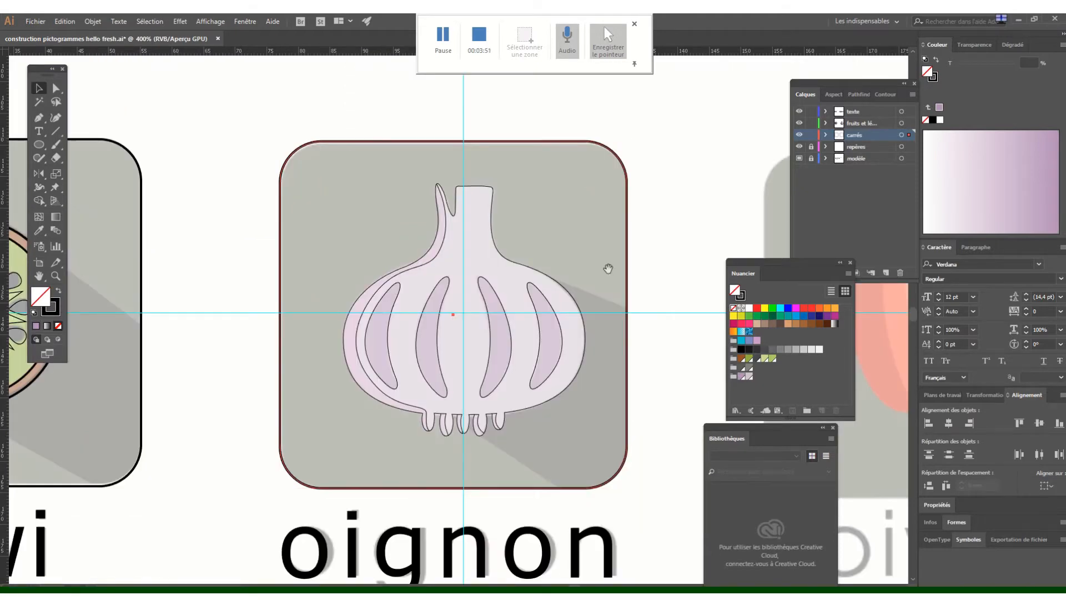
left_click_drag(608, 269, 758, 237)
key("alt+shift")
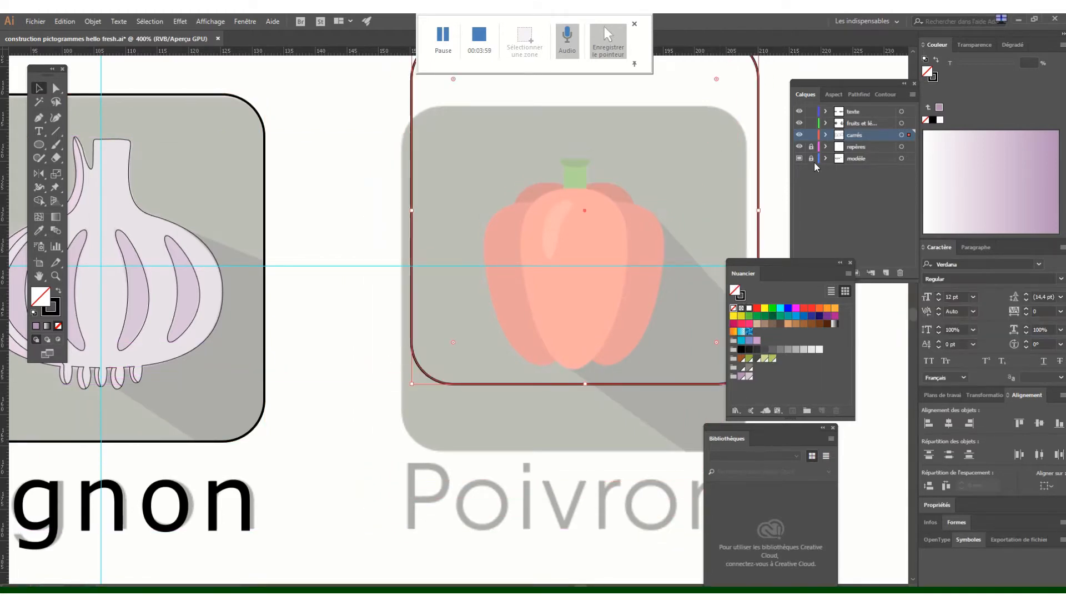
left_click_drag(759, 152, 748, 220)
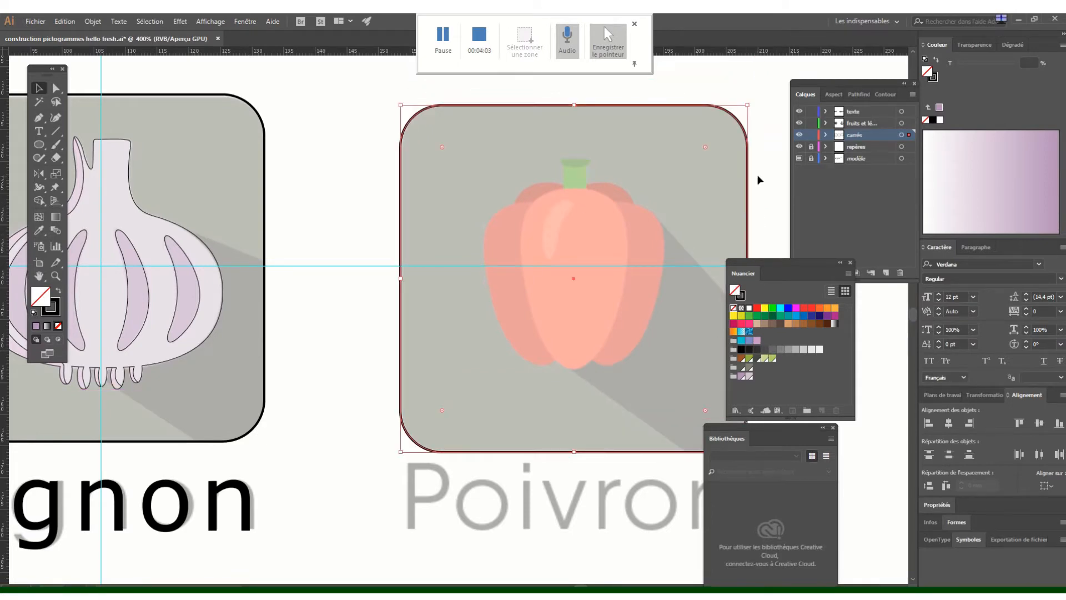
left_click_drag(760, 175, 646, 205)
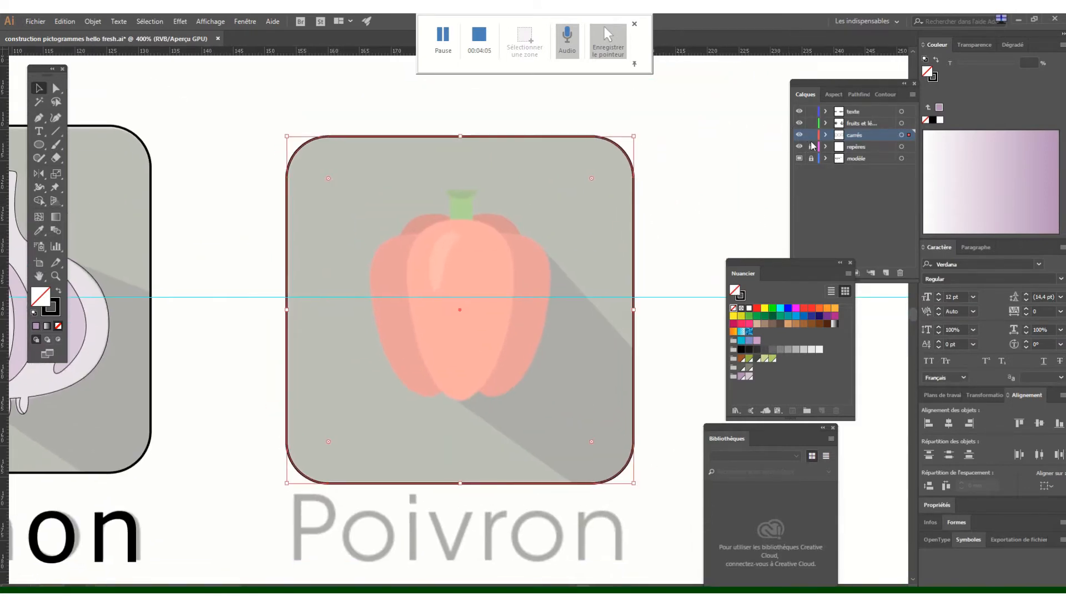
Lock the carrés layer and add a vertical guide through the pepper's centre on the repères layer, relocking that layer
left_click(811, 147)
left_click(811, 135)
left_click_drag(501, 395, 535, 384)
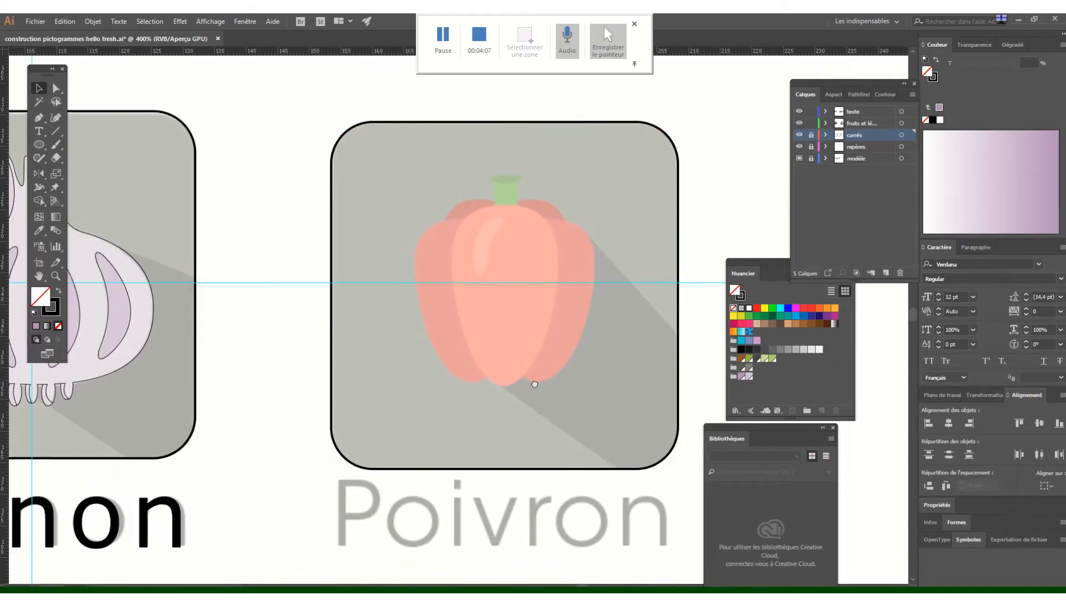
left_click(812, 147)
left_click(864, 147)
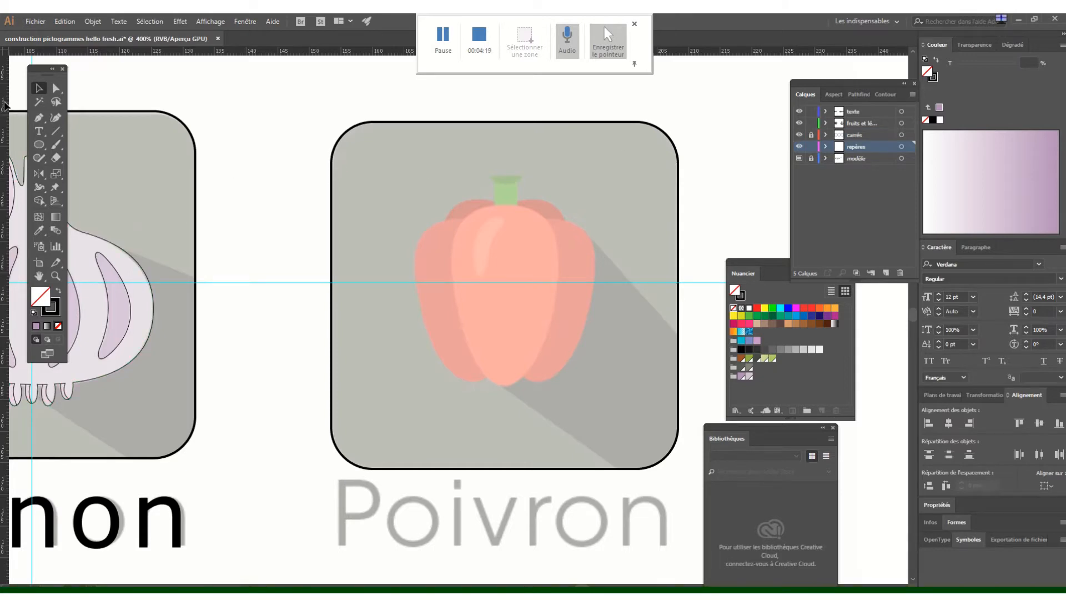
left_click_drag(508, 201, 504, 198)
left_click(811, 146)
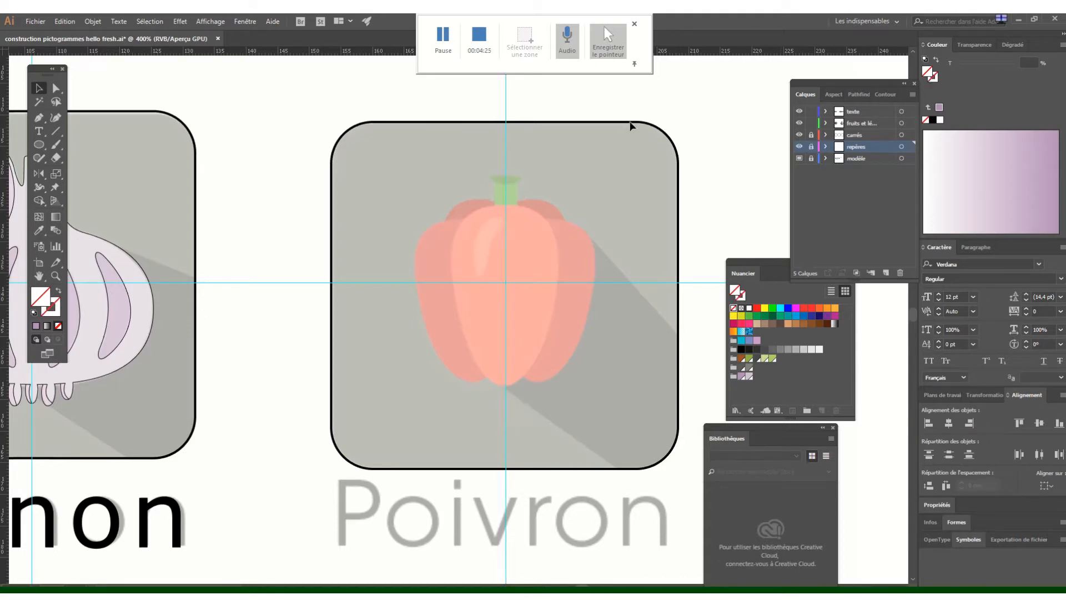
Make the fruits and vegetables layer active and select the Ellipse tool for drawing over the bell pepper
scroll(676, 115, "up", 2)
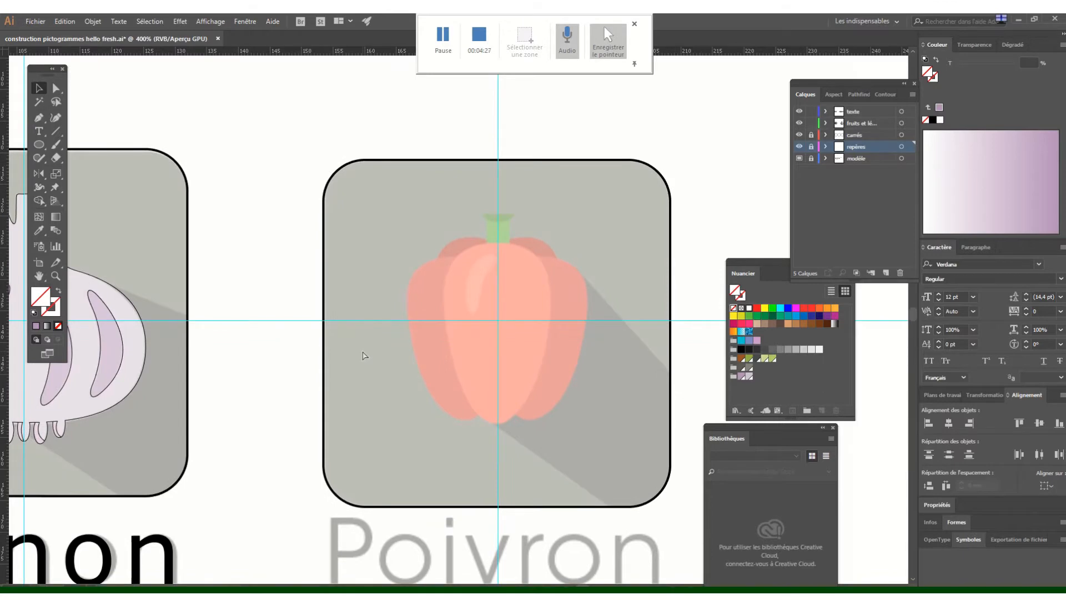
key("ctrl+plus")
left_click(861, 123)
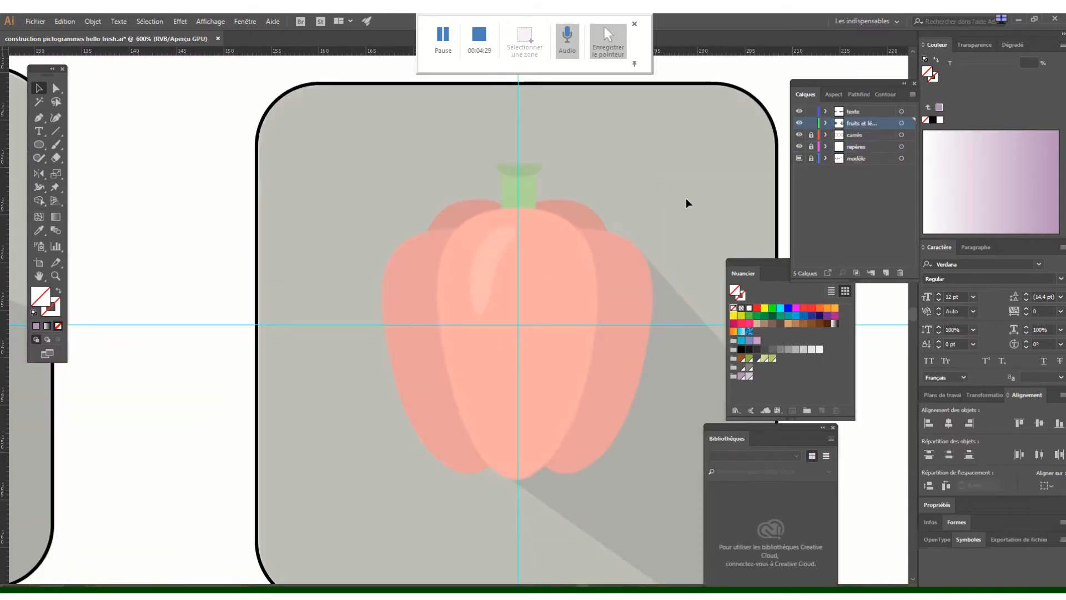
left_click(38, 145)
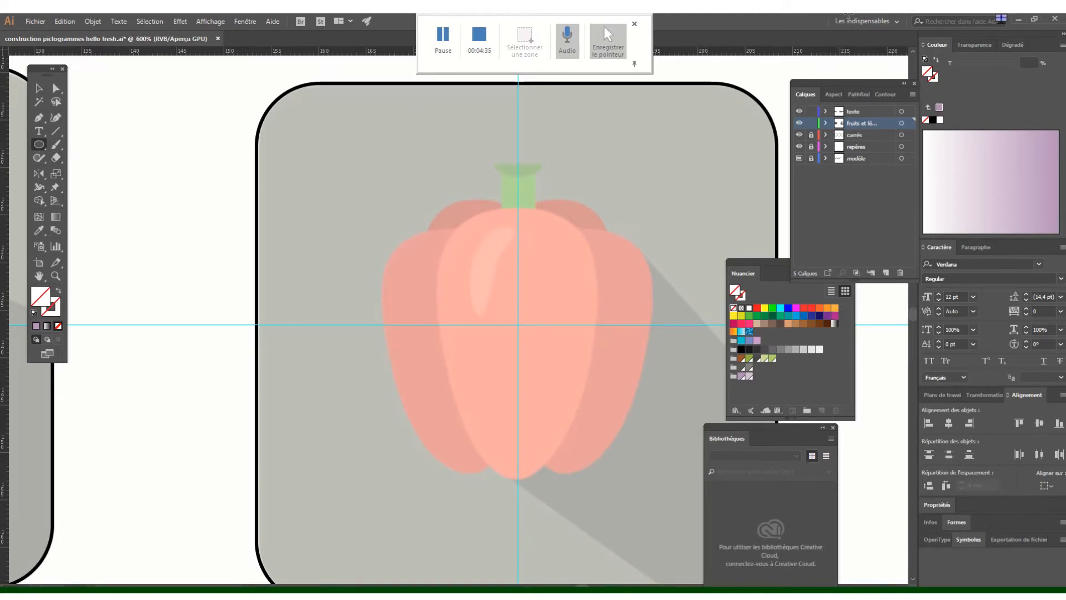
right_click(329, 285)
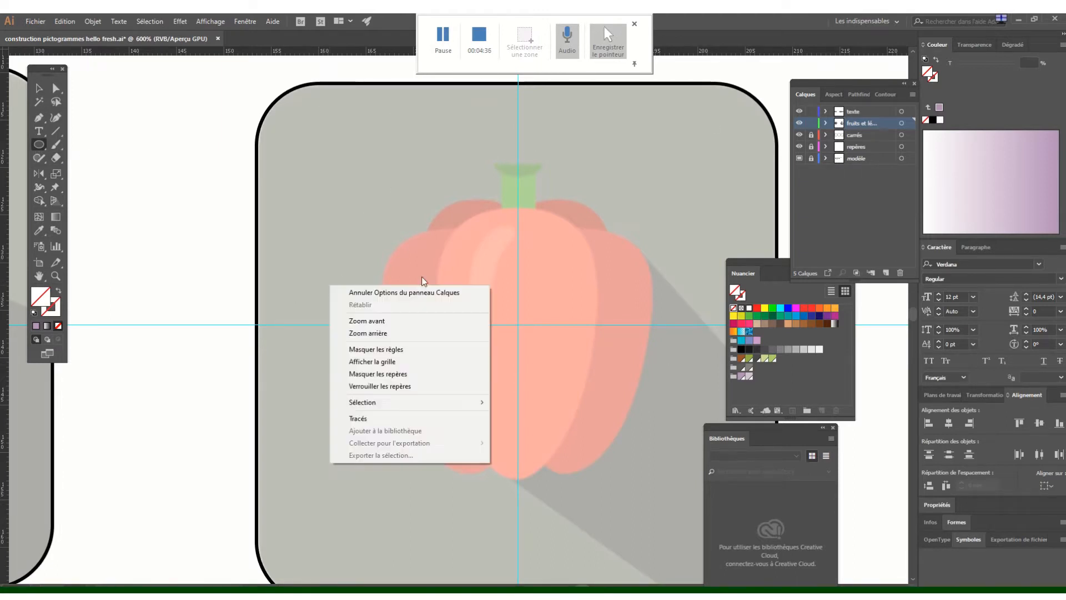
left_click(283, 234)
left_click(762, 326)
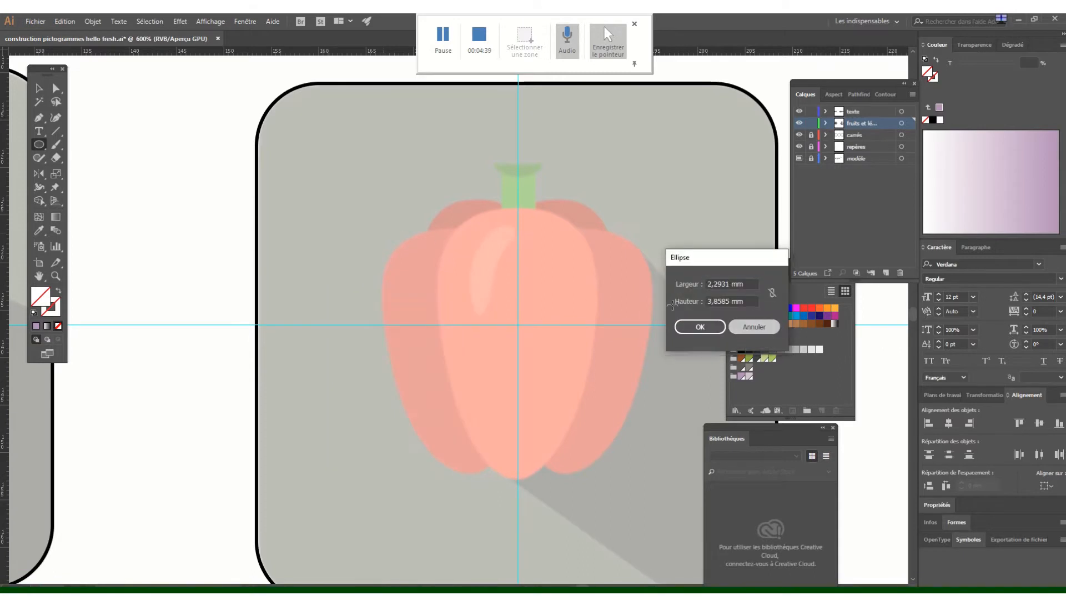
Draw an ellipse stroked in ombre oignon over the pepper's central lobe and reshape its anchor points to follow the lobe's contour
left_click_drag(460, 213, 579, 485)
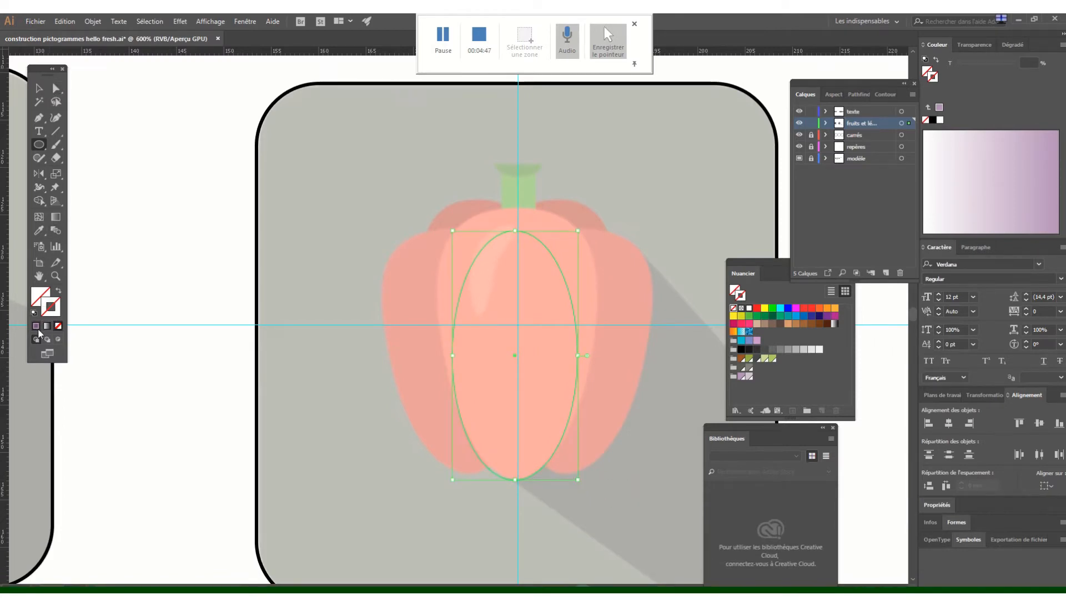
left_click(36, 325)
left_click(56, 87)
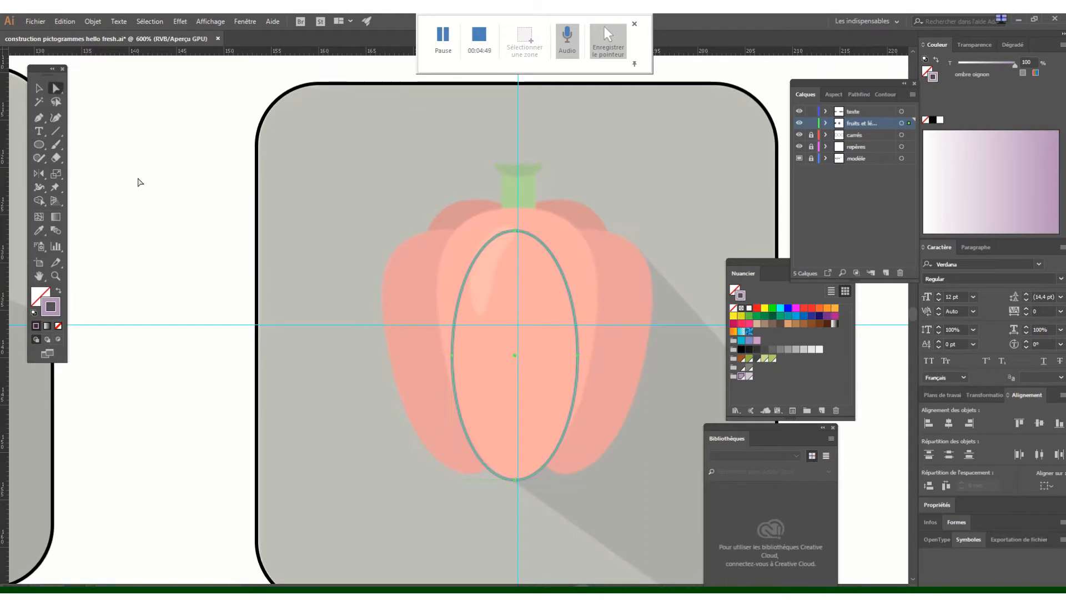
left_click(592, 207)
left_click_drag(515, 231, 518, 207)
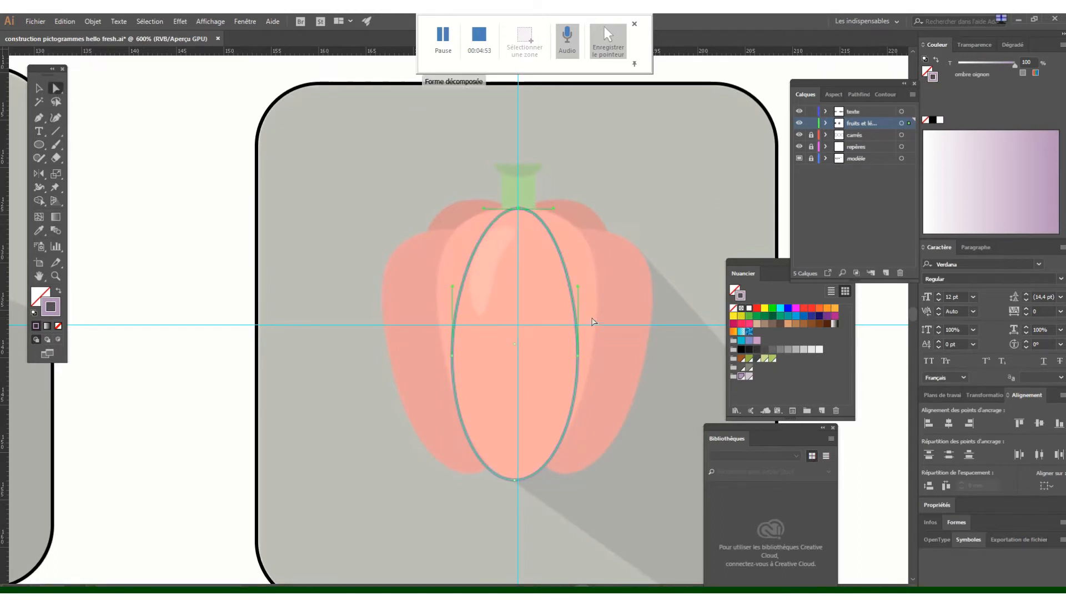
left_click_drag(580, 354, 599, 301)
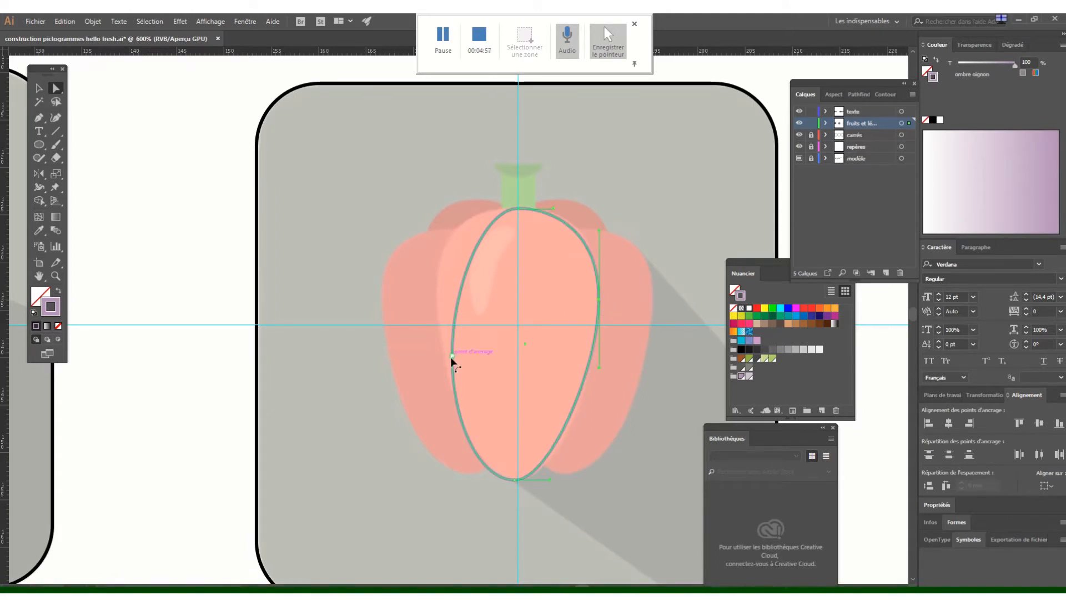
left_click_drag(451, 357, 438, 289)
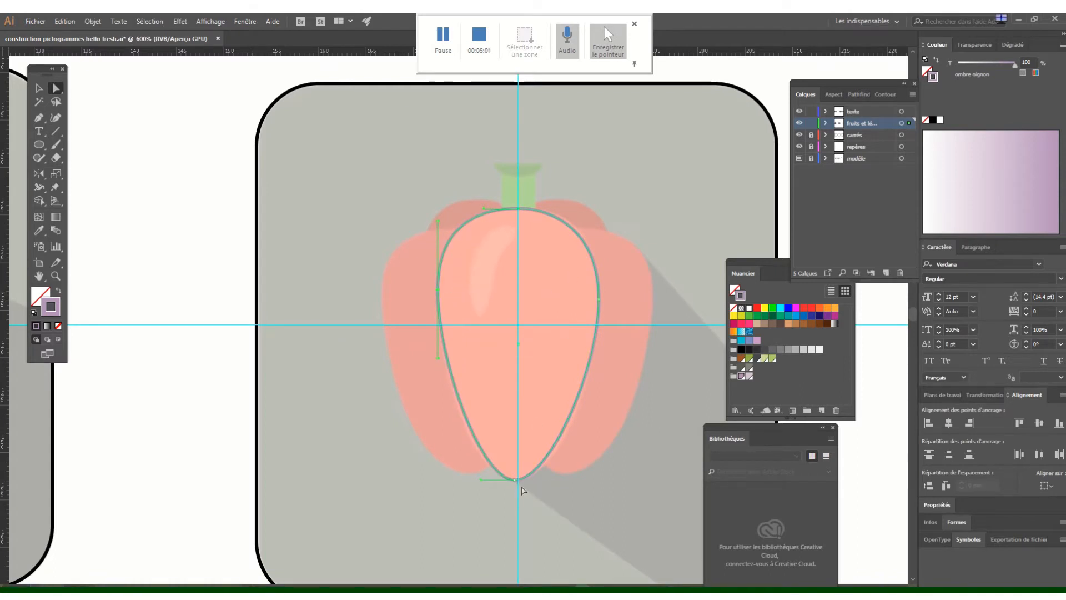
left_click(554, 477)
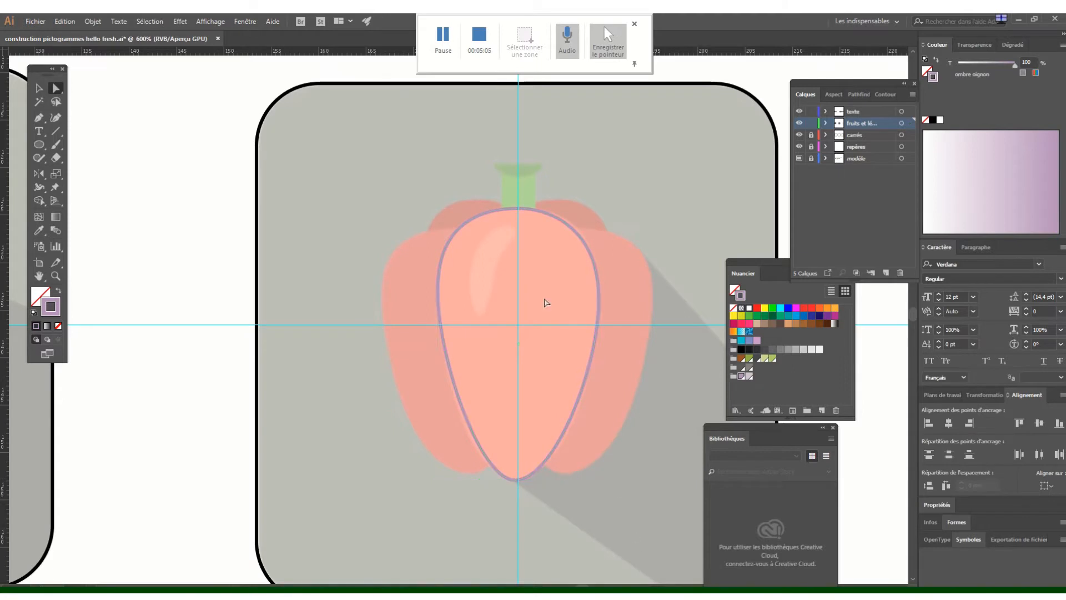
left_click(499, 475)
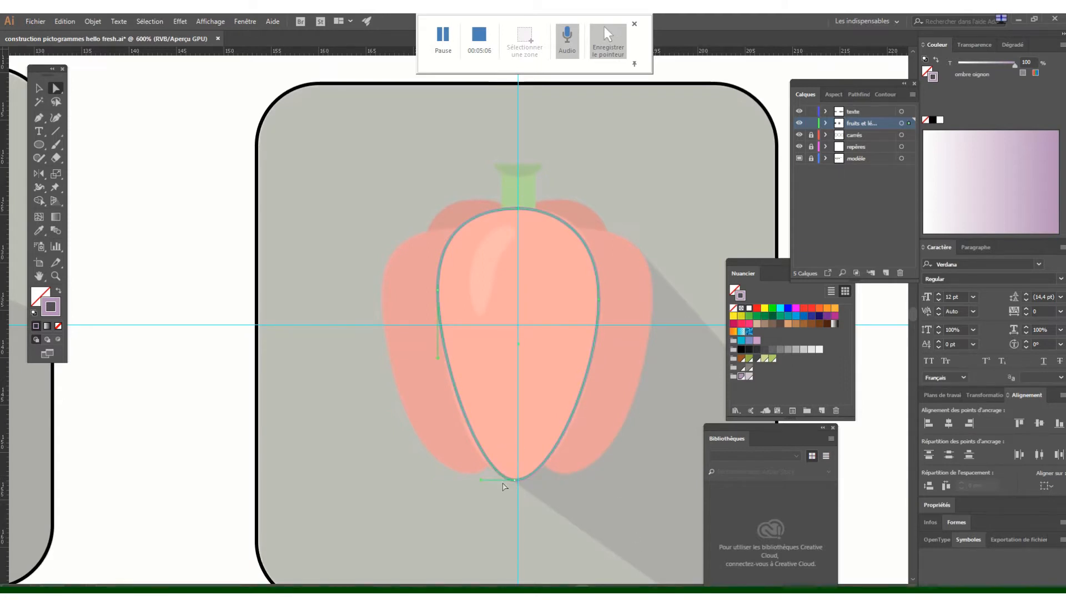
left_click(472, 484)
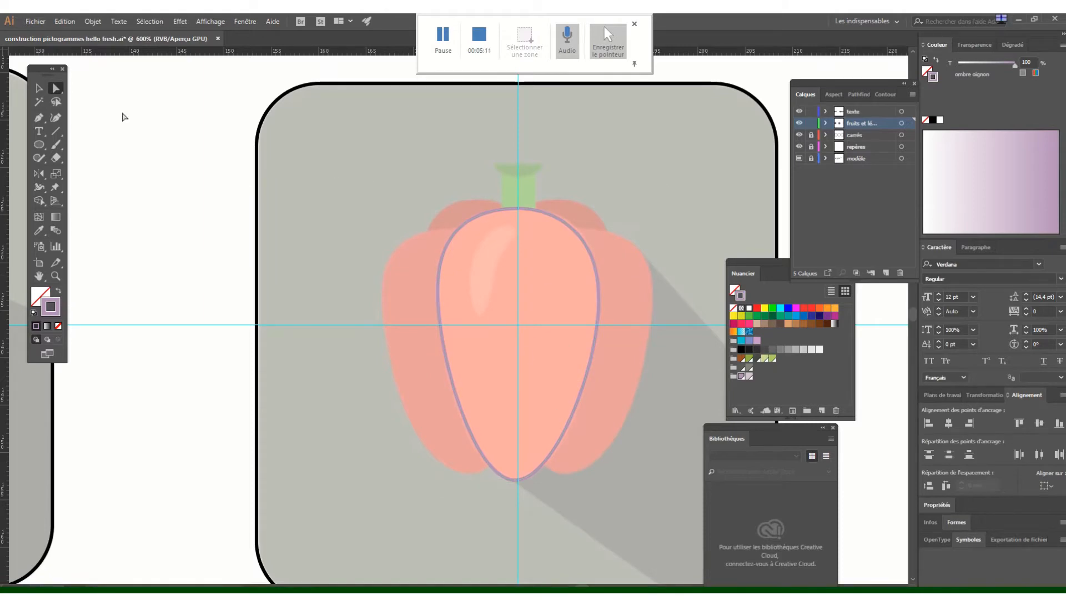
Duplicate the central outline onto the pepper's right lobe and adjust the copy's height to fit that lobe
key("v")
key("ctrl+plus")
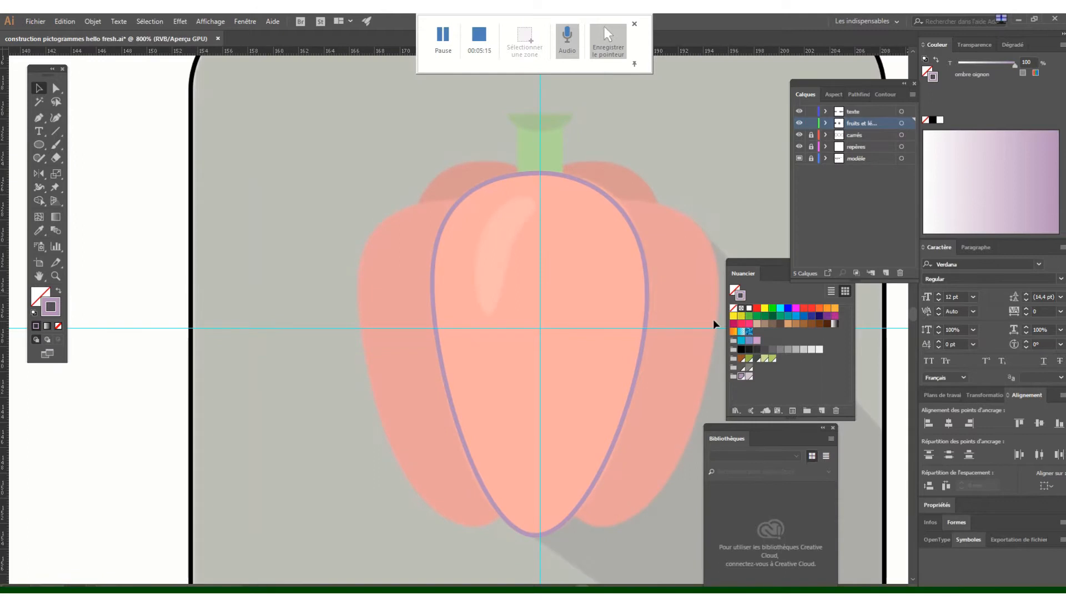
left_click_drag(696, 301, 564, 236)
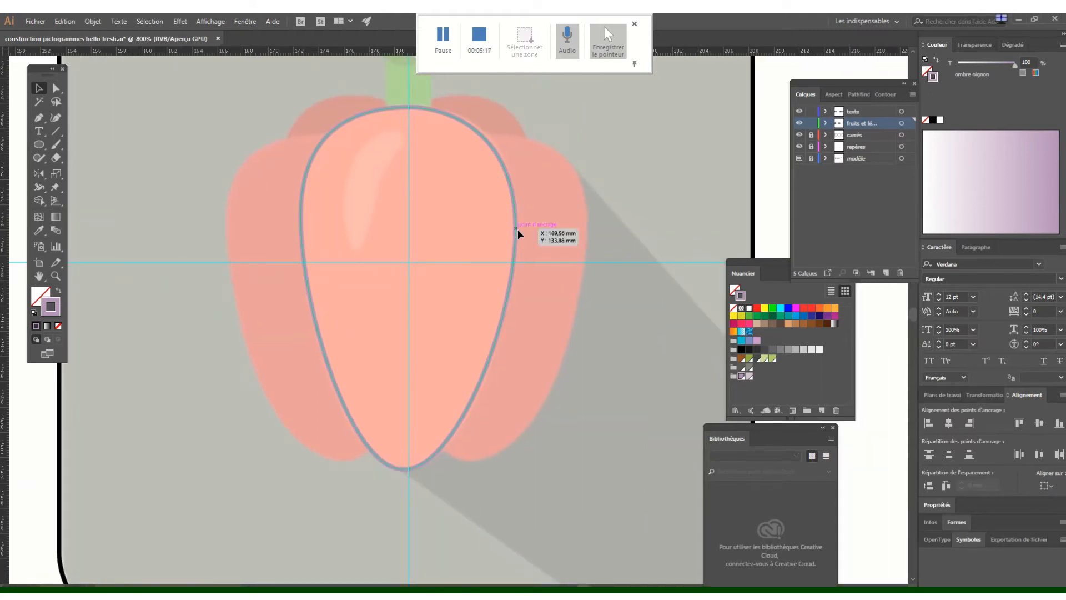
left_click(515, 226)
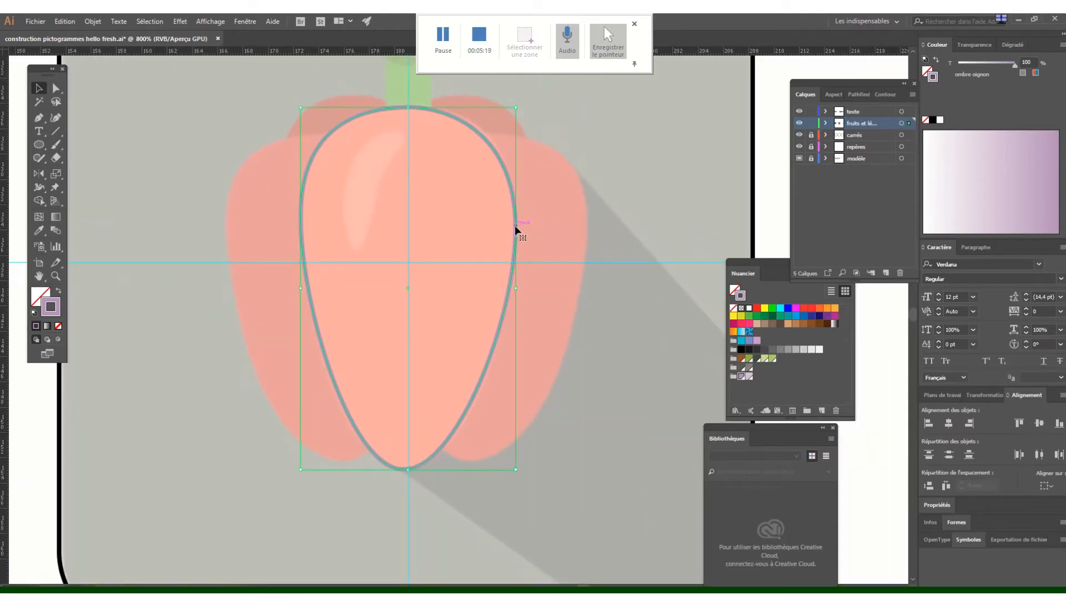
left_click_drag(515, 226, 590, 237)
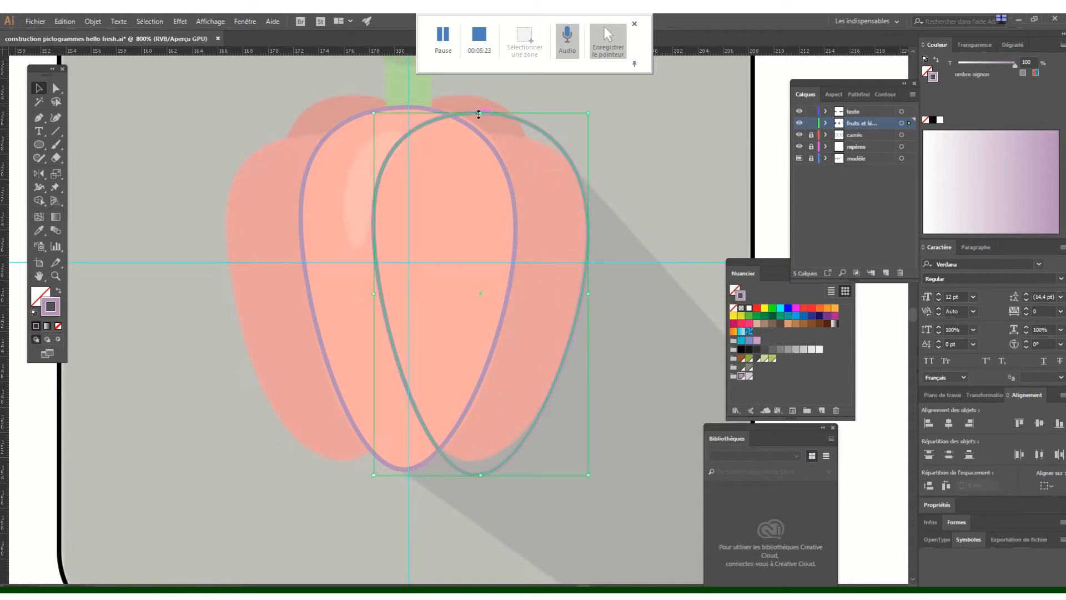
left_click_drag(478, 113, 480, 132)
left_click_drag(487, 477, 481, 460)
Adjust the curve handle of the right lobe outline's outer anchor point to follow the lobe's upper shoulder
key("a")
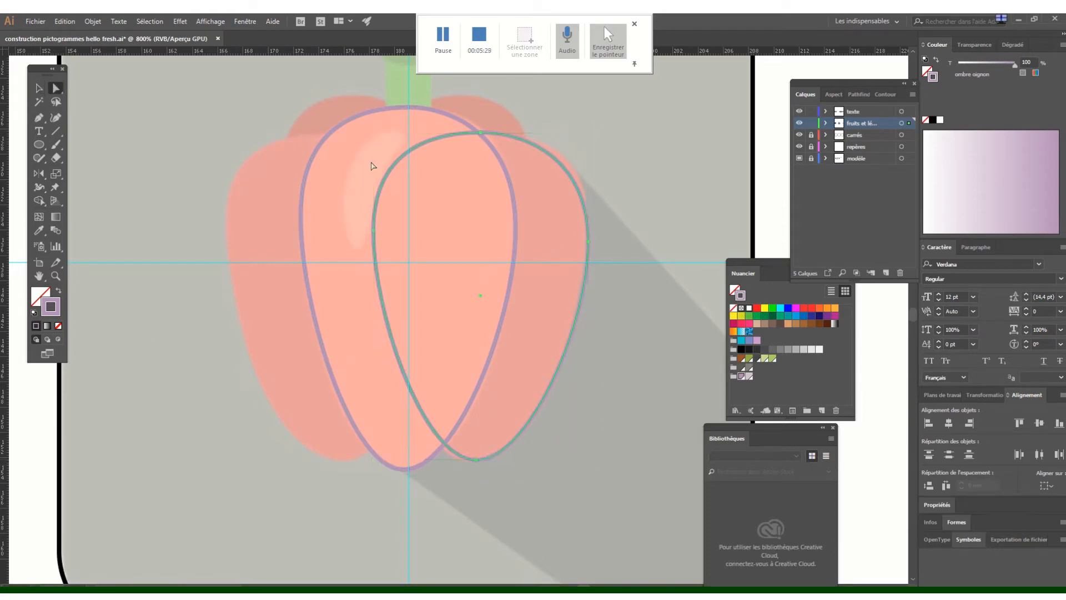
left_click(589, 242)
left_click_drag(586, 148, 591, 191)
left_click(578, 454)
Duplicate the right lobe outline onto the small rear lobe on the pepper's right side and shrink the copy to fit
left_click(563, 213)
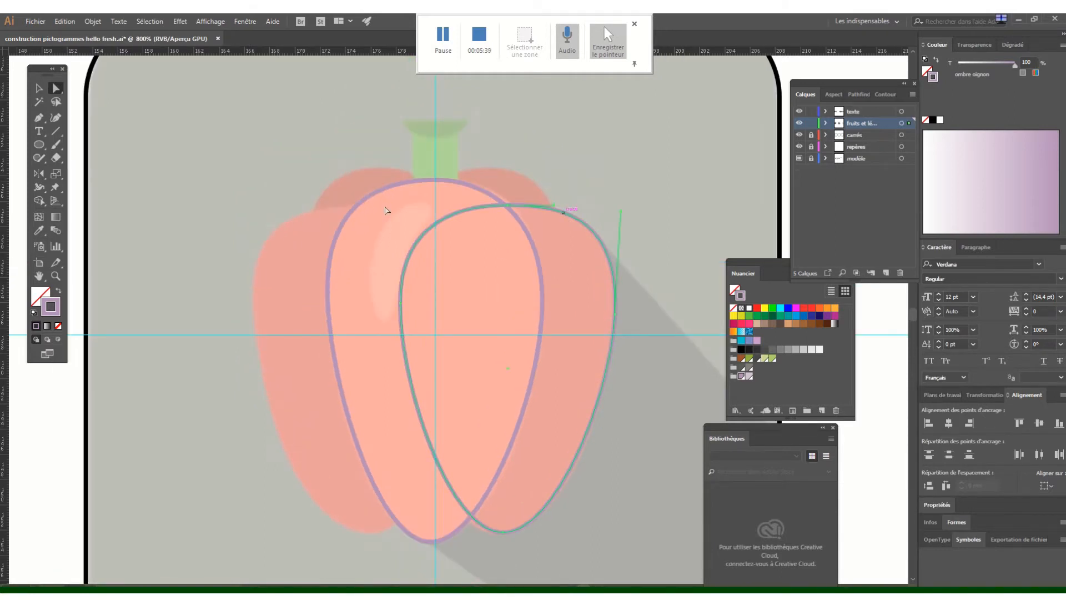
key("v")
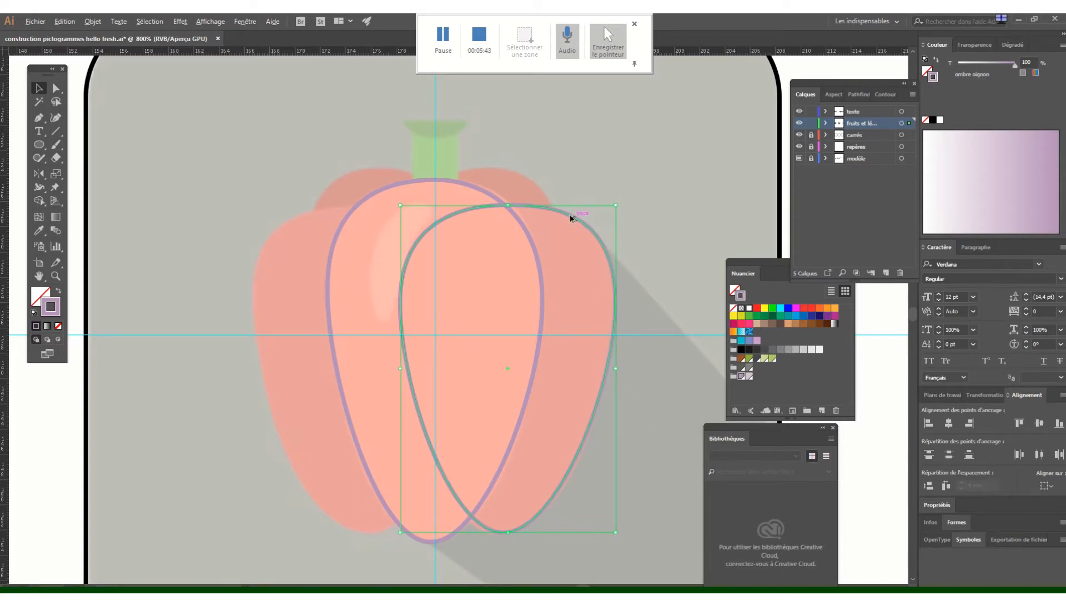
left_click_drag(571, 218, 547, 184)
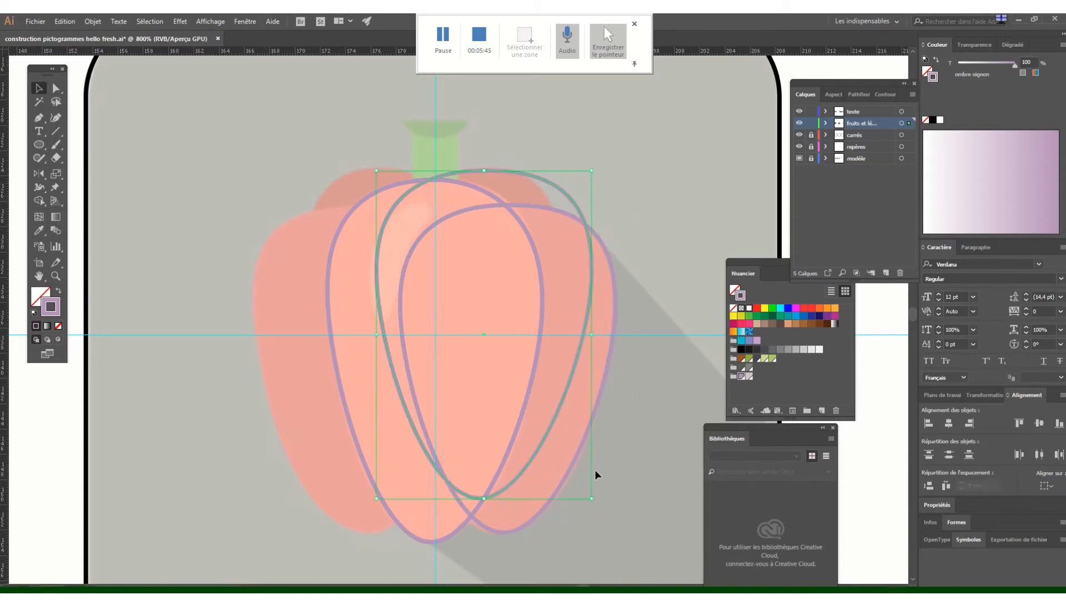
left_click_drag(593, 497, 556, 402)
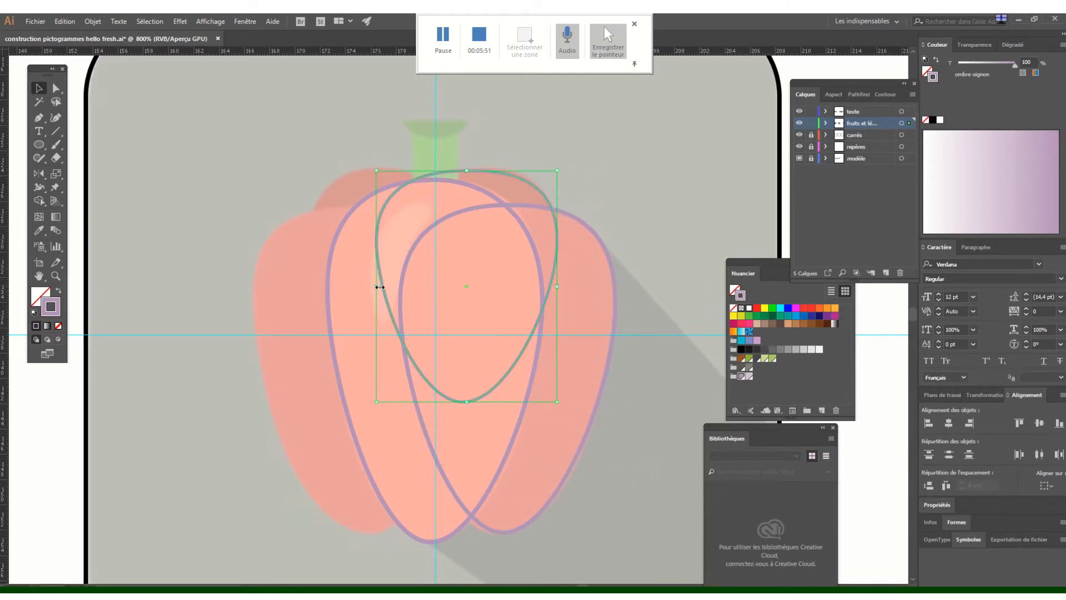
left_click_drag(379, 287, 422, 286)
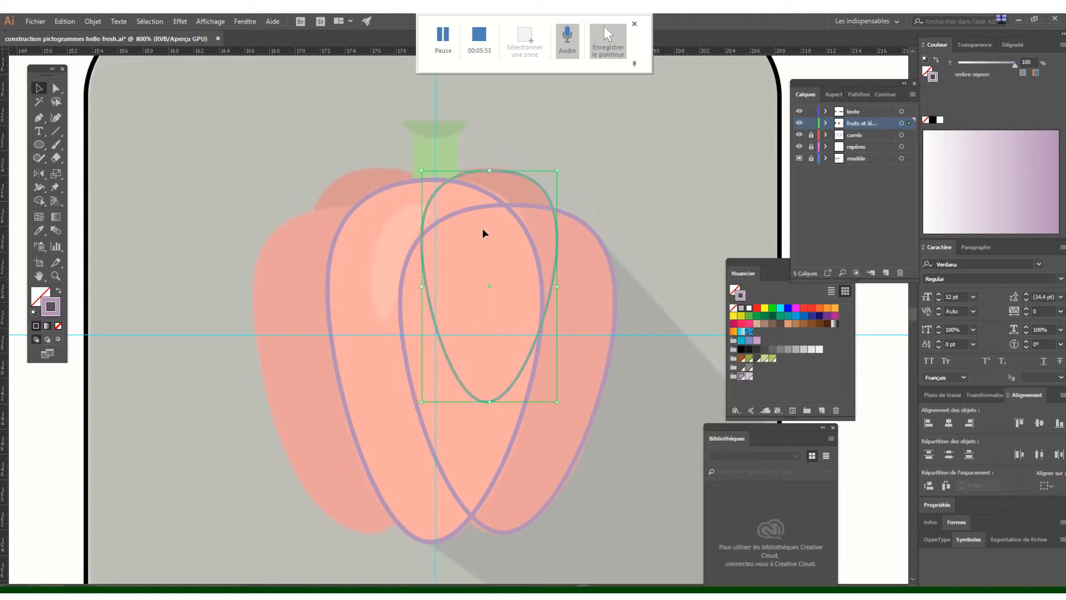
left_click(530, 172)
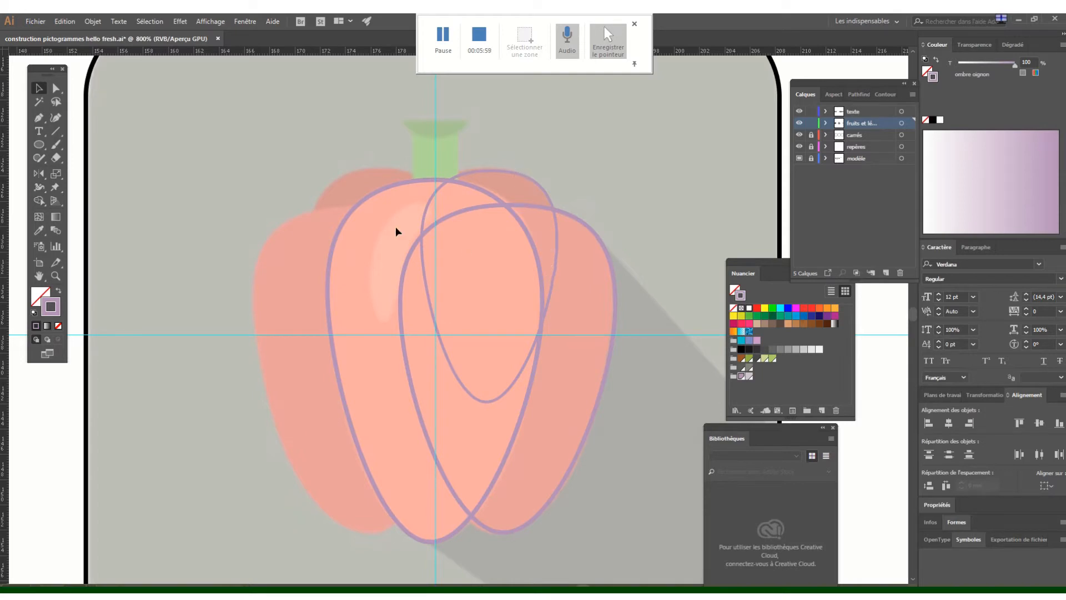
Bring the central lobe outline to the front of the stacking order (Premier plan)
right_click(387, 186)
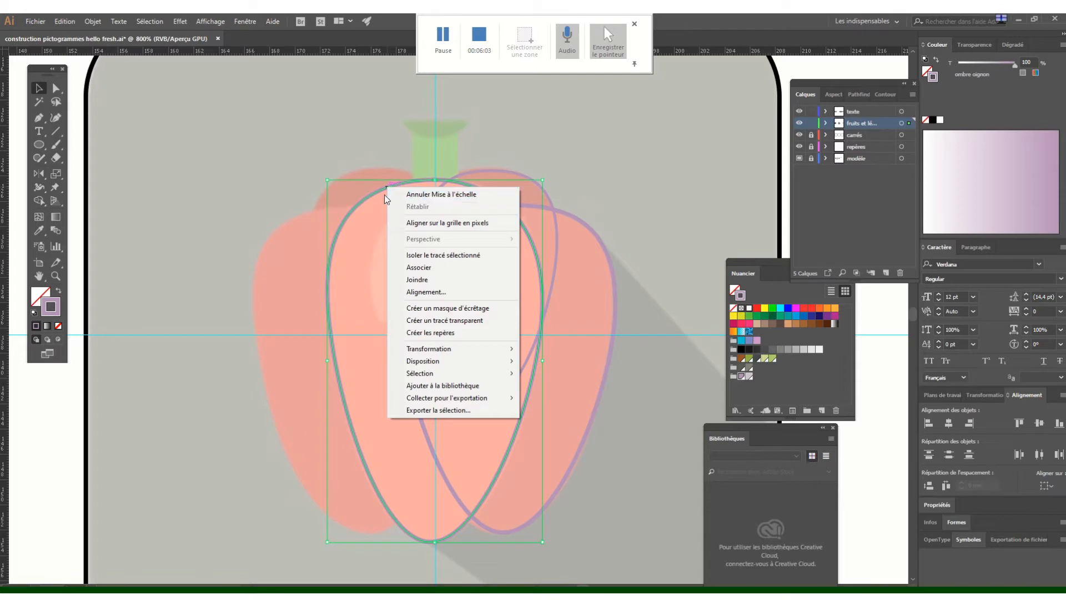
mouse_move(470, 362)
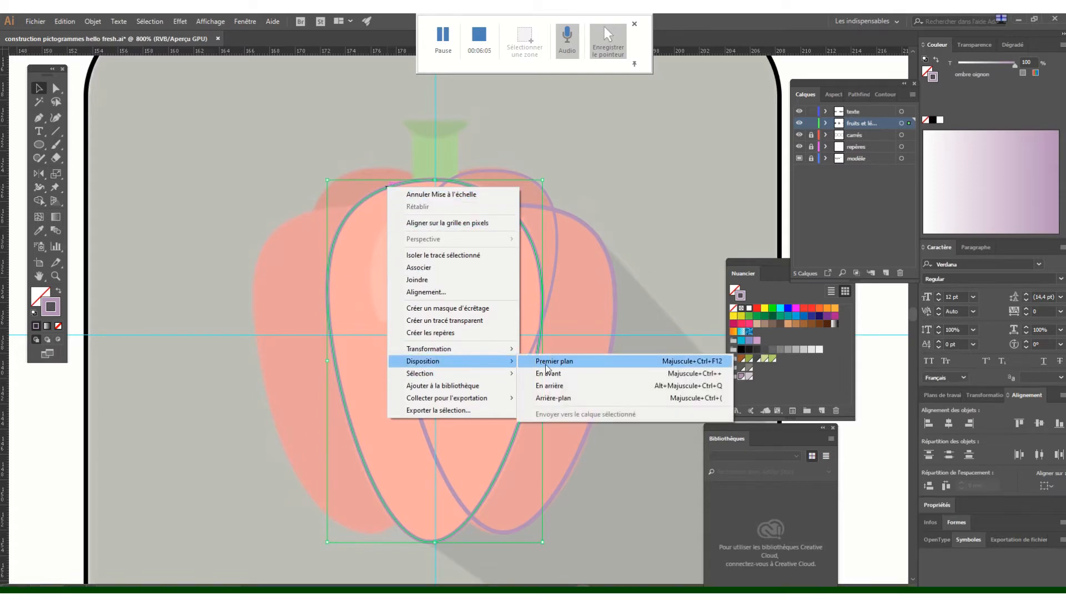
left_click(550, 362)
left_click(551, 188)
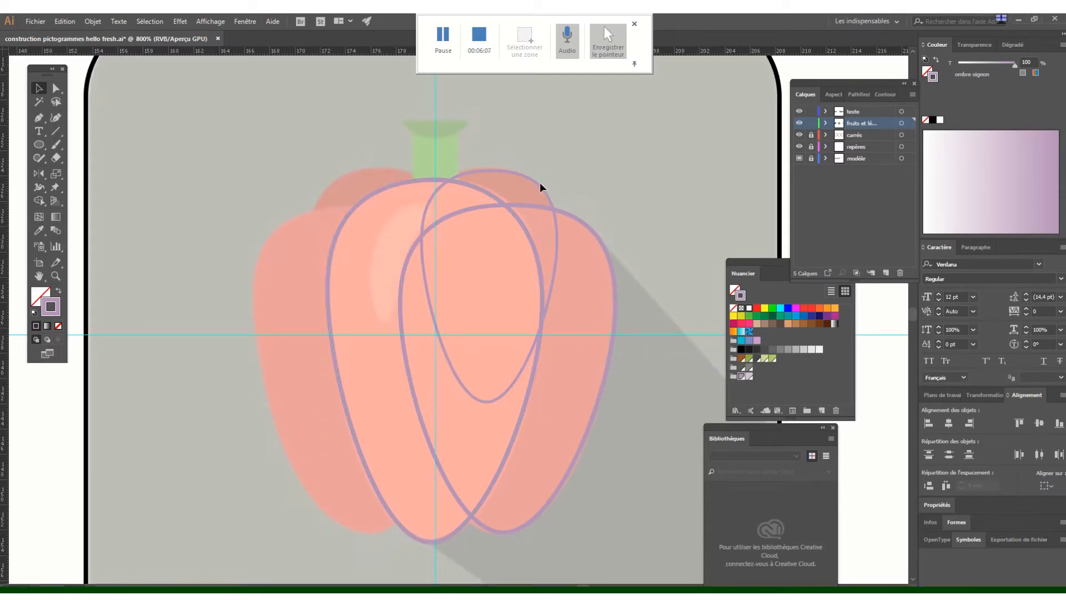
Send the small rear lobe outline to the back of the stacking order (Arrière-plan)
left_click(537, 185)
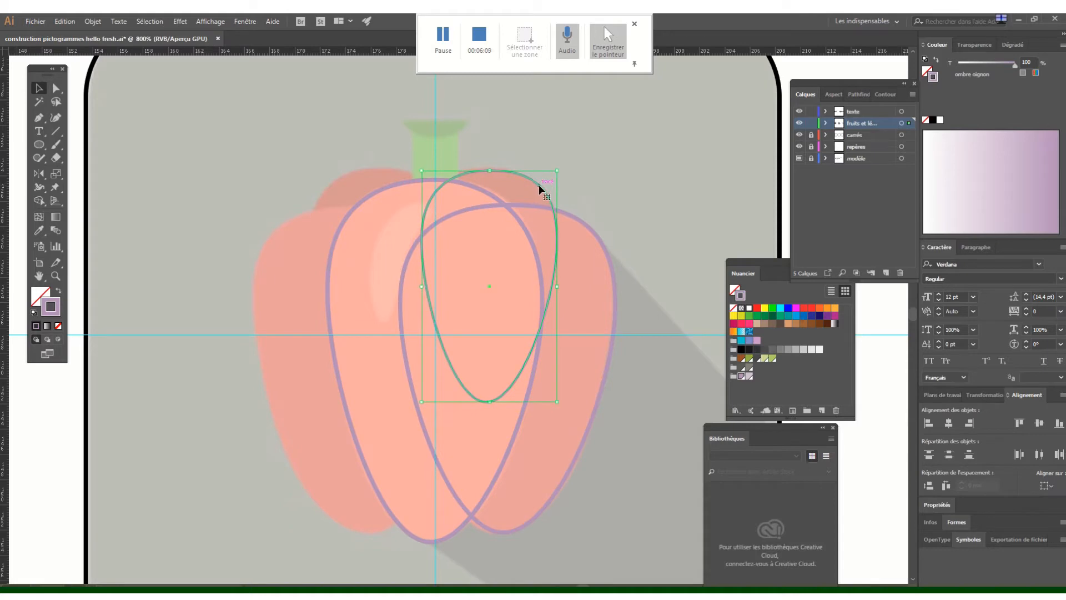
right_click(538, 188)
mouse_move(589, 361)
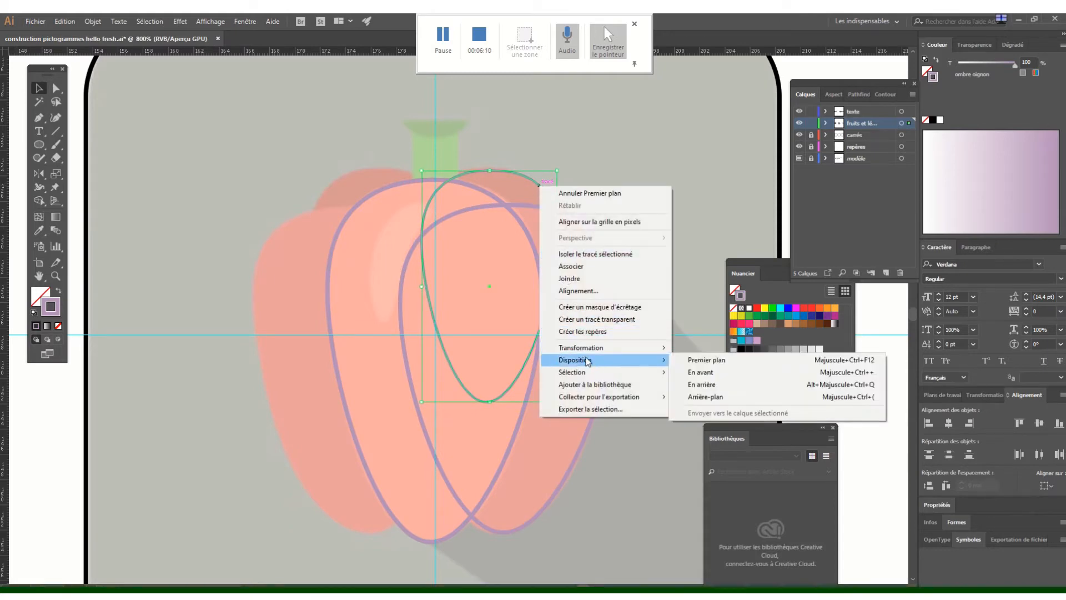
left_click(710, 399)
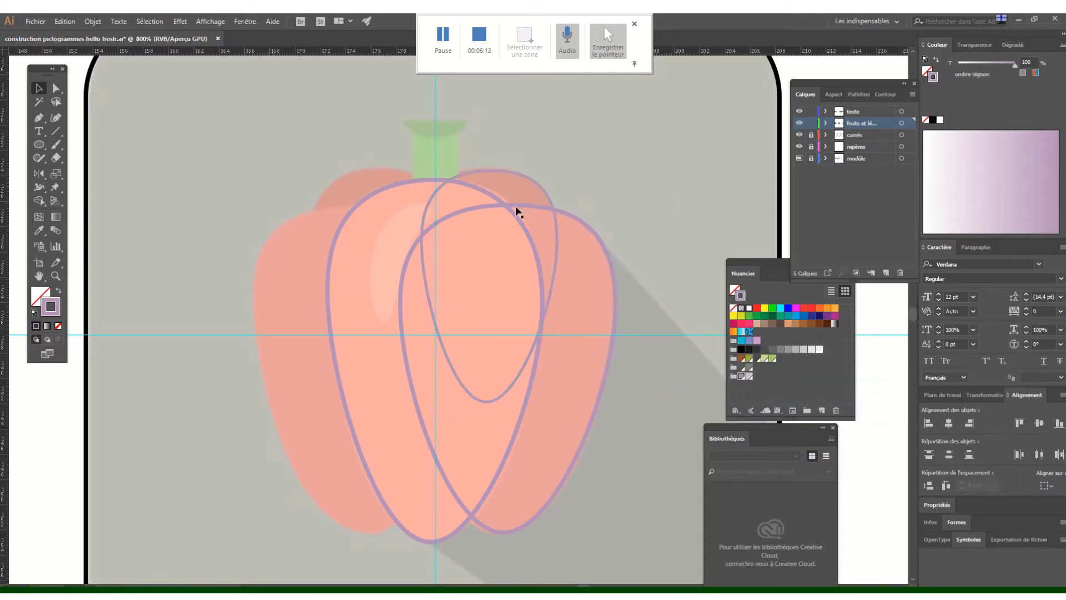
Stretch the small rear lobe outline up to the model's upper edge and fine-tune its top anchor point
key("ctrl+plus")
key("ctrl+plus")
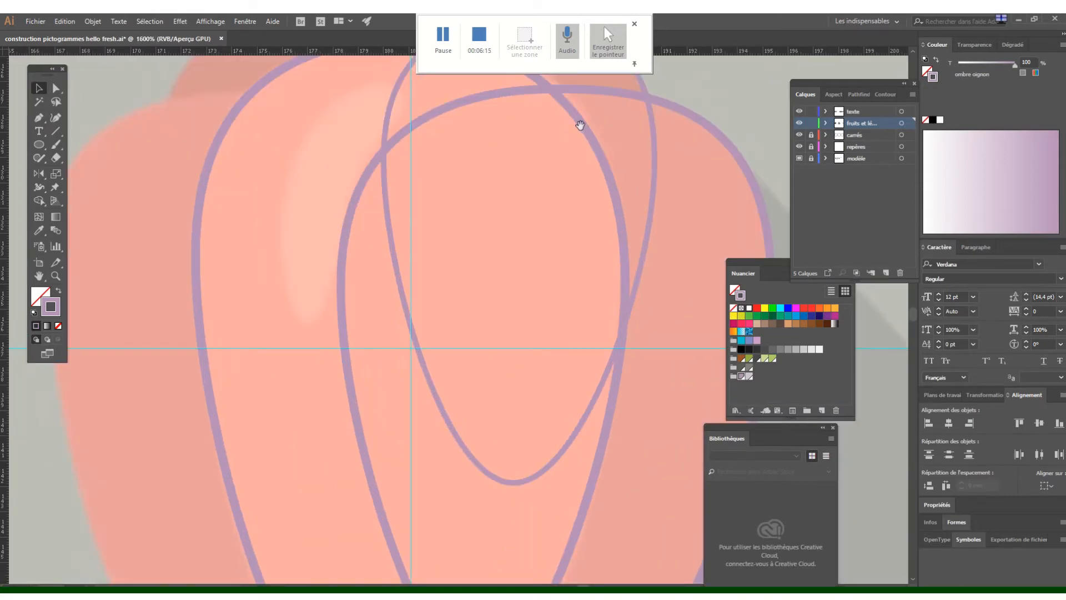
left_click_drag(582, 123, 464, 357)
left_click(415, 255)
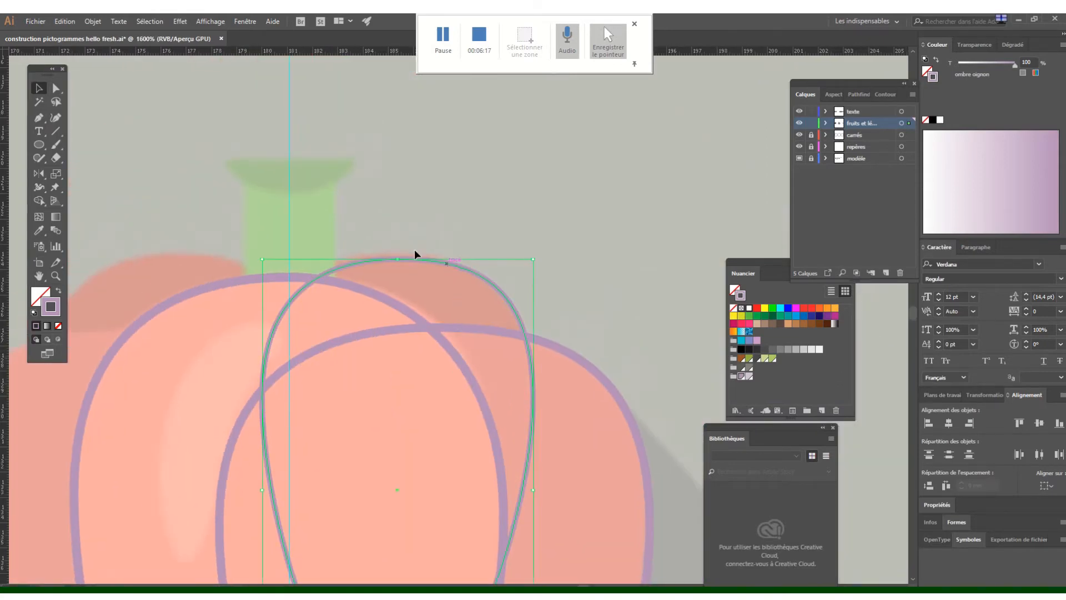
left_click_drag(397, 258, 398, 250)
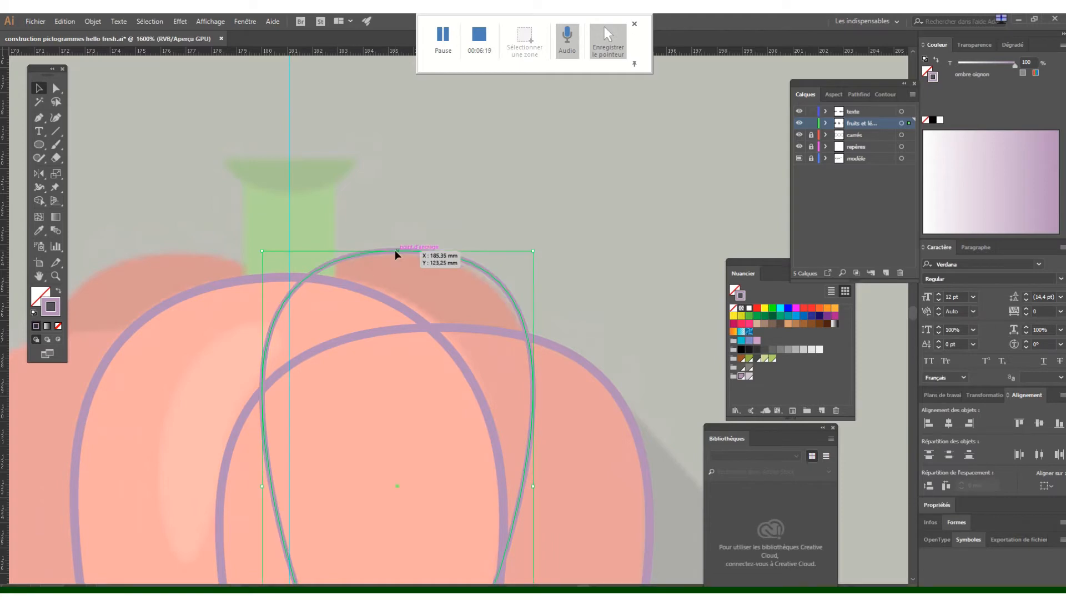
left_click(56, 88)
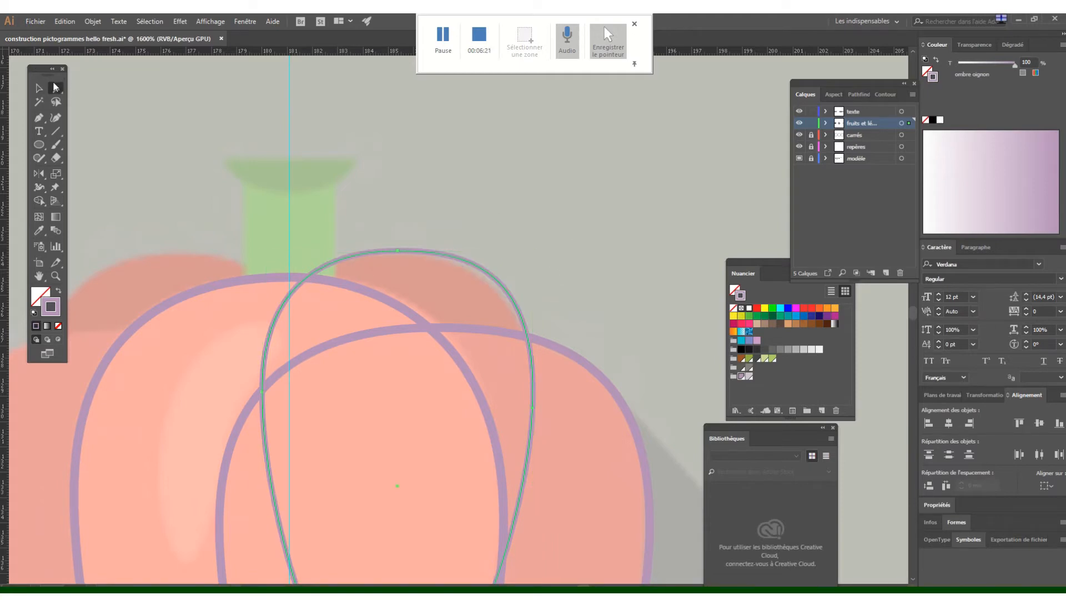
left_click(508, 291)
left_click(397, 252)
left_click_drag(397, 253, 397, 255)
left_click(484, 254)
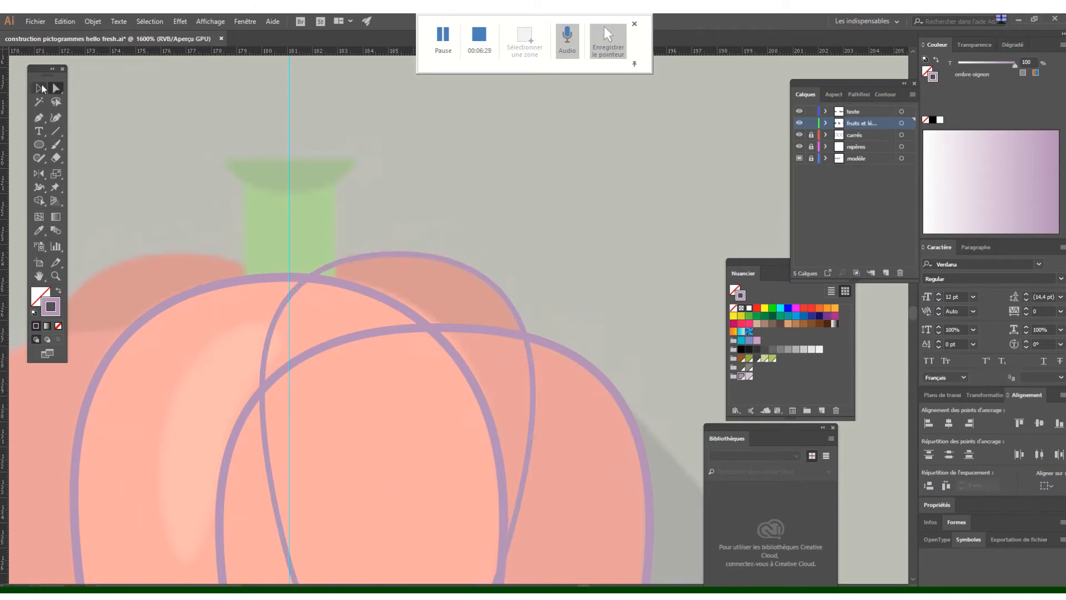
Mirror a copy of the large right lobe and small rear lobe outlines vertically about the centre guide onto the pepper's left side
left_click(40, 88)
key("ctrl+minus")
key("ctrl+minus")
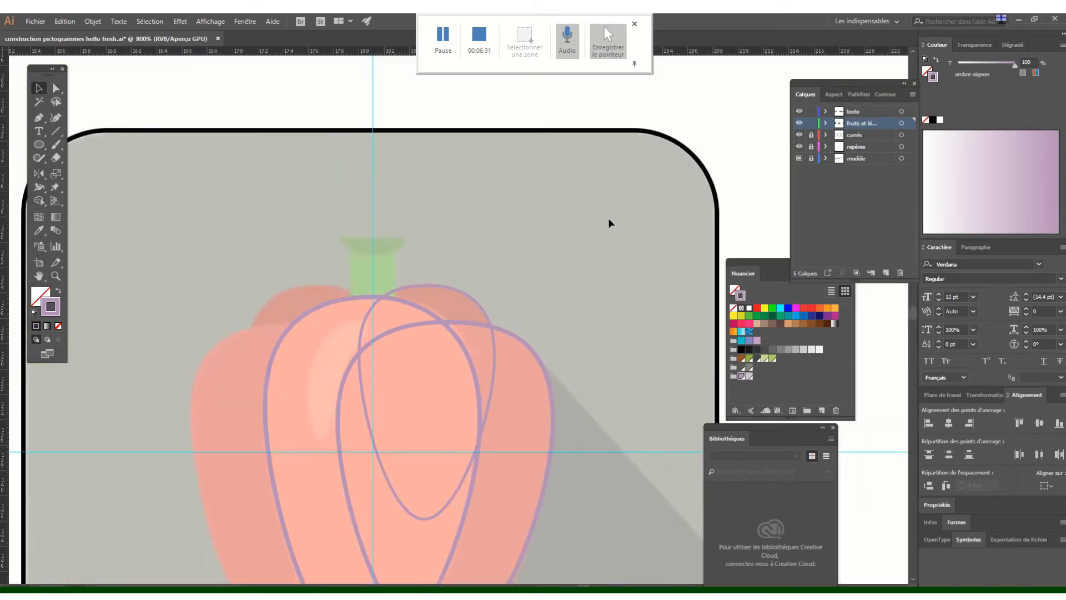
left_click_drag(585, 313, 603, 213)
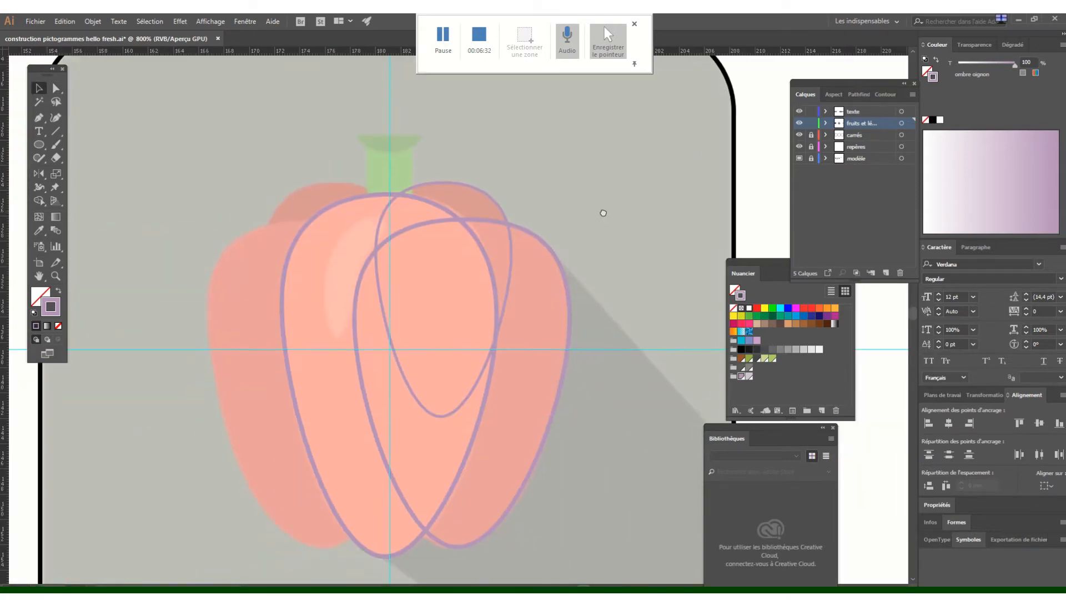
left_click(535, 233)
left_click(494, 200, "shift")
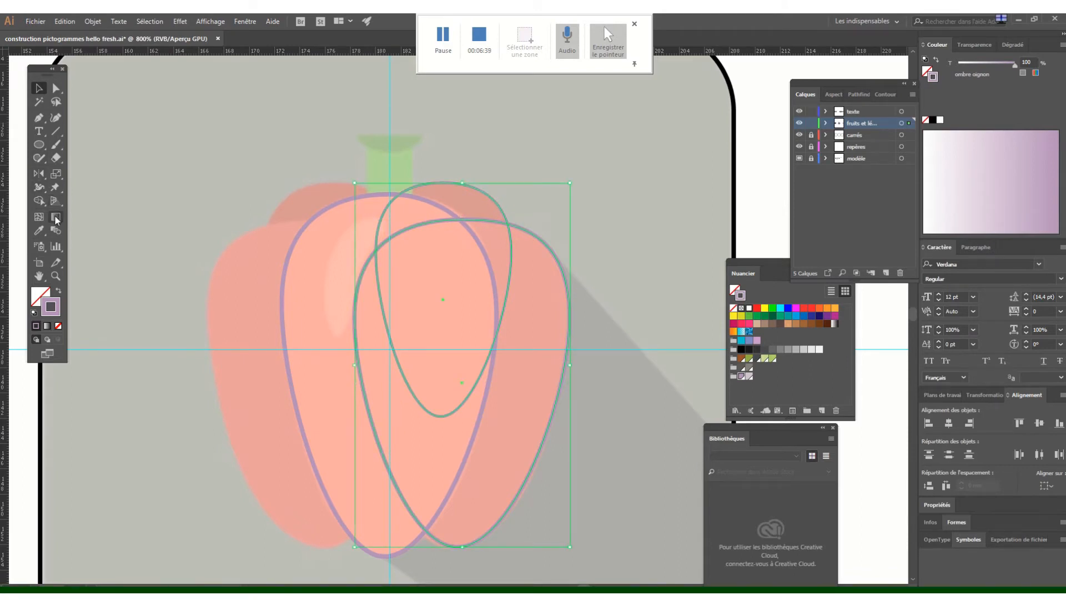
left_click(39, 175)
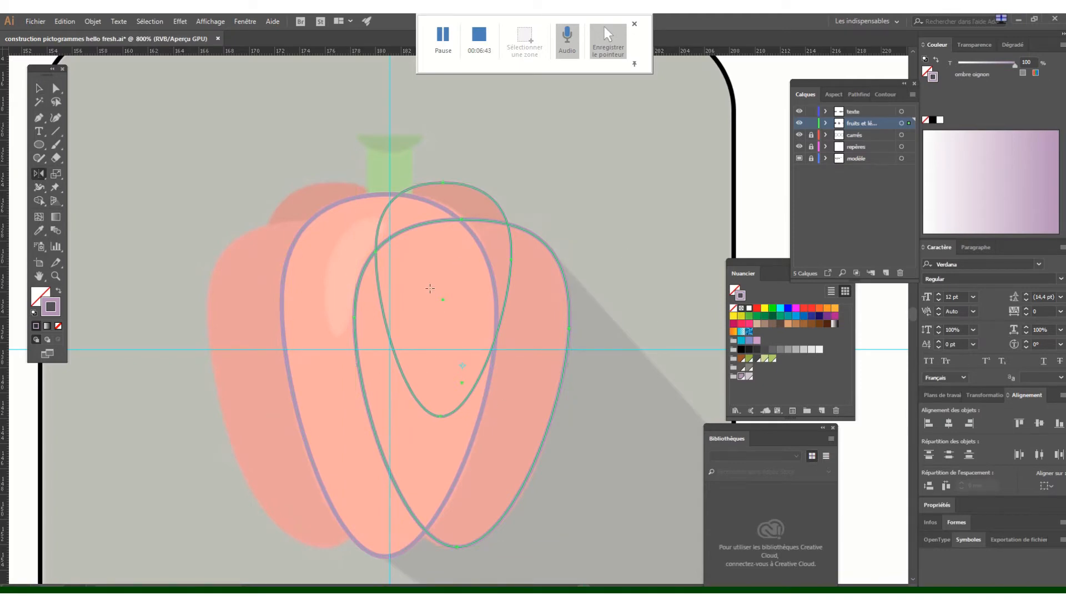
left_click(389, 350, "alt")
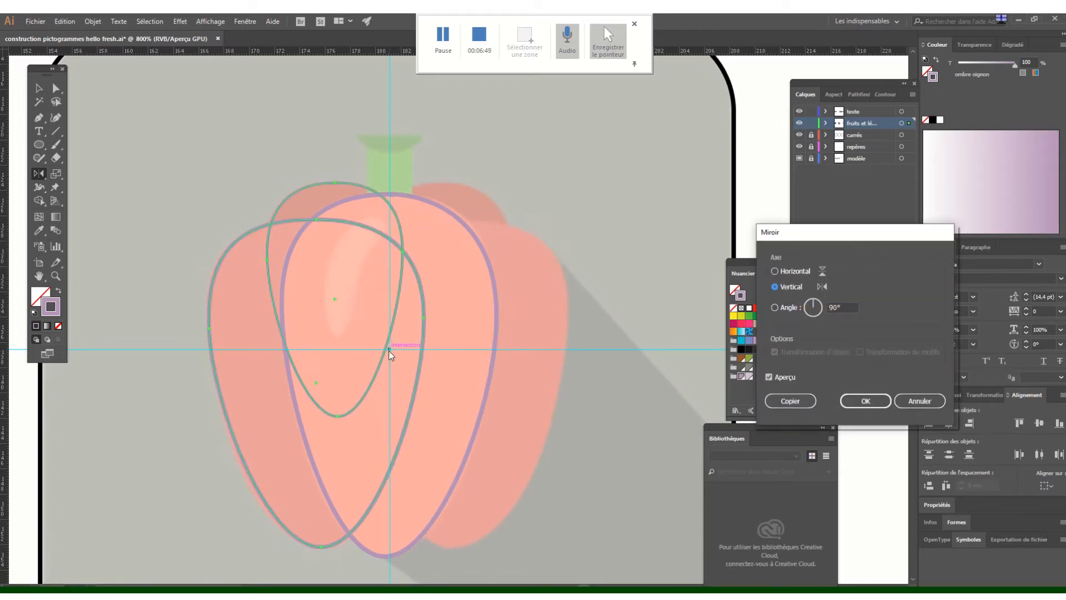
left_click(798, 399)
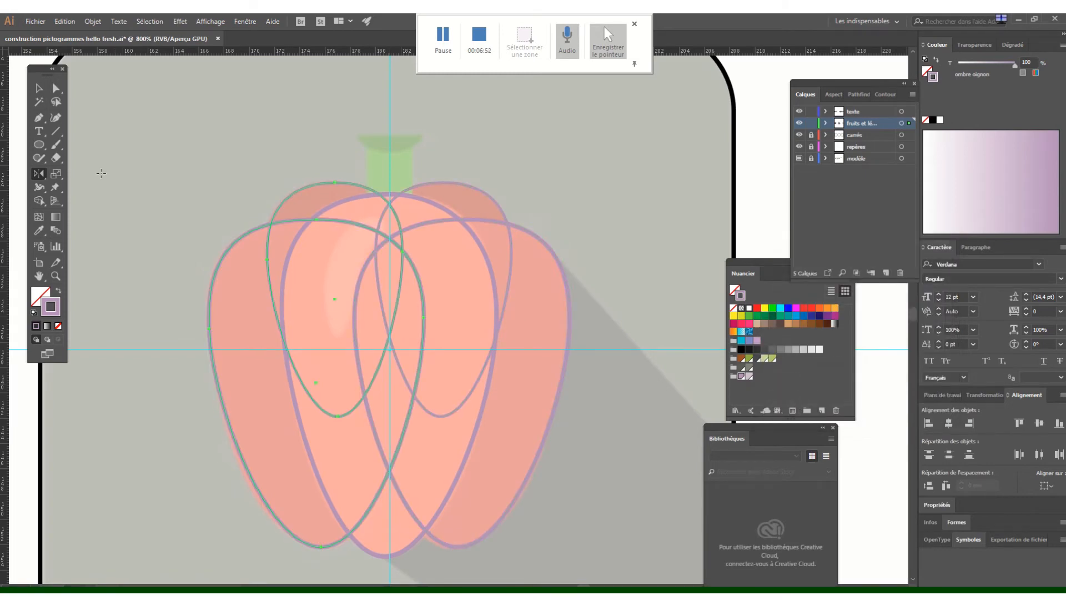
left_click(39, 88)
left_click(527, 163)
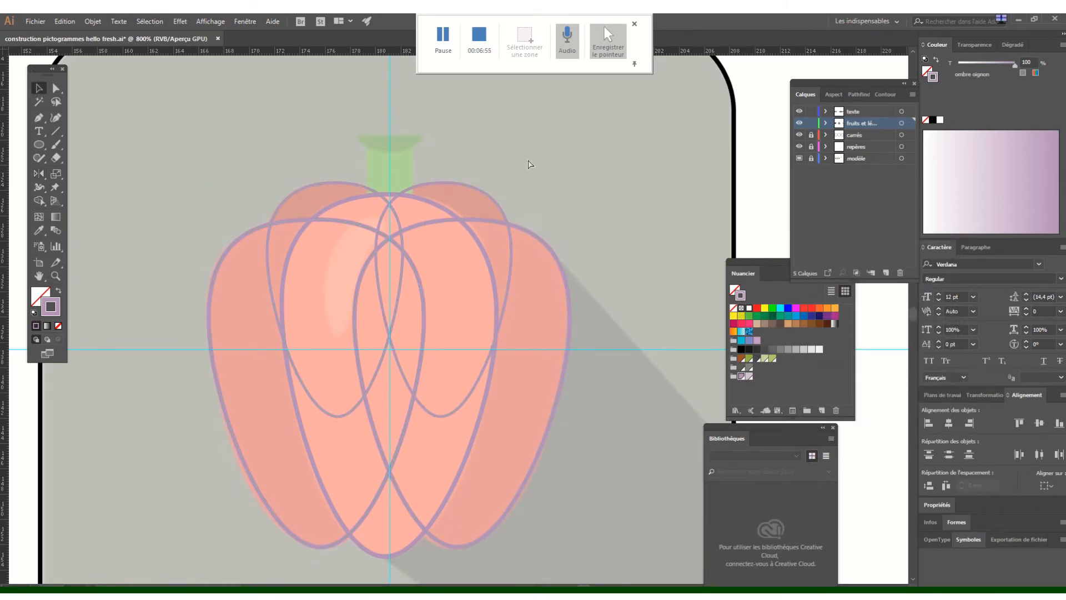
Draw a rectangle outline over the green stem and an ellipse whose lower arc follows the underside of the stem's cap
key("ctrl+plus")
left_click_drag(344, 169, 496, 298)
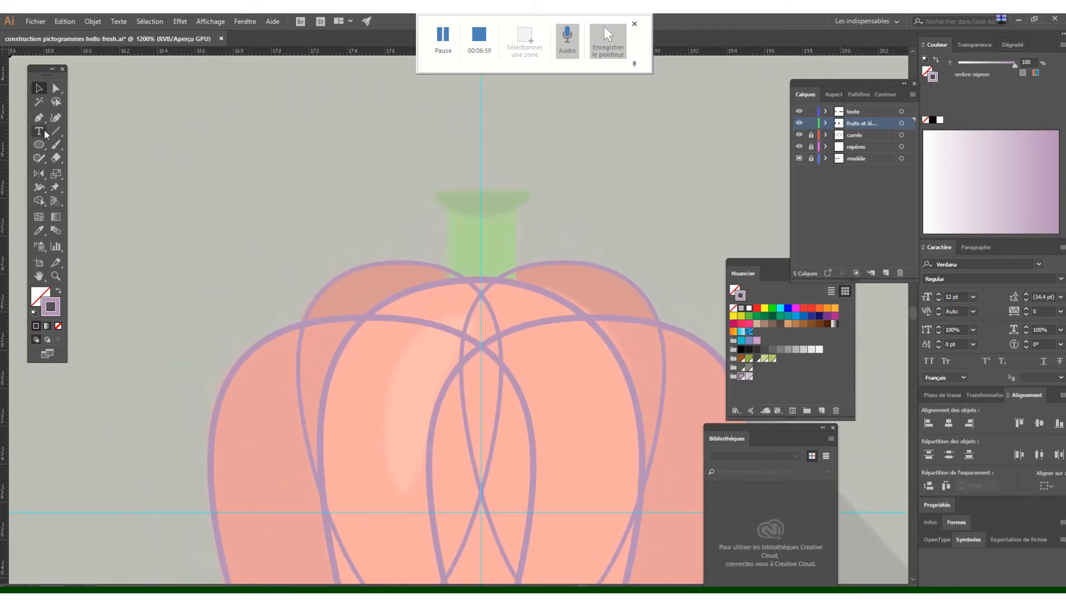
left_click_drag(39, 146, 76, 141)
left_click_drag(449, 199, 517, 292)
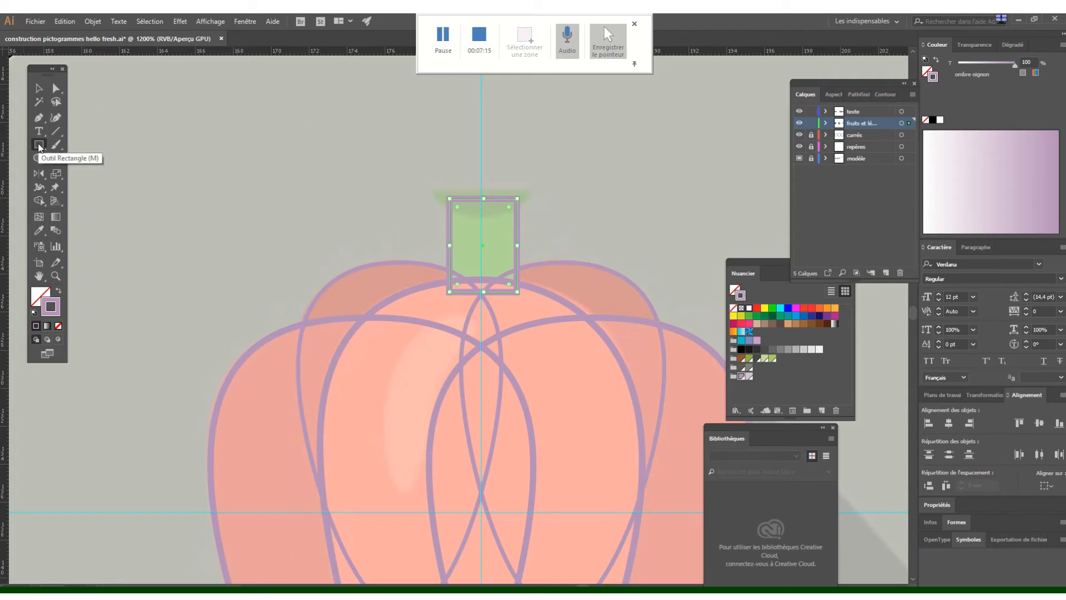
left_click_drag(39, 148, 91, 171)
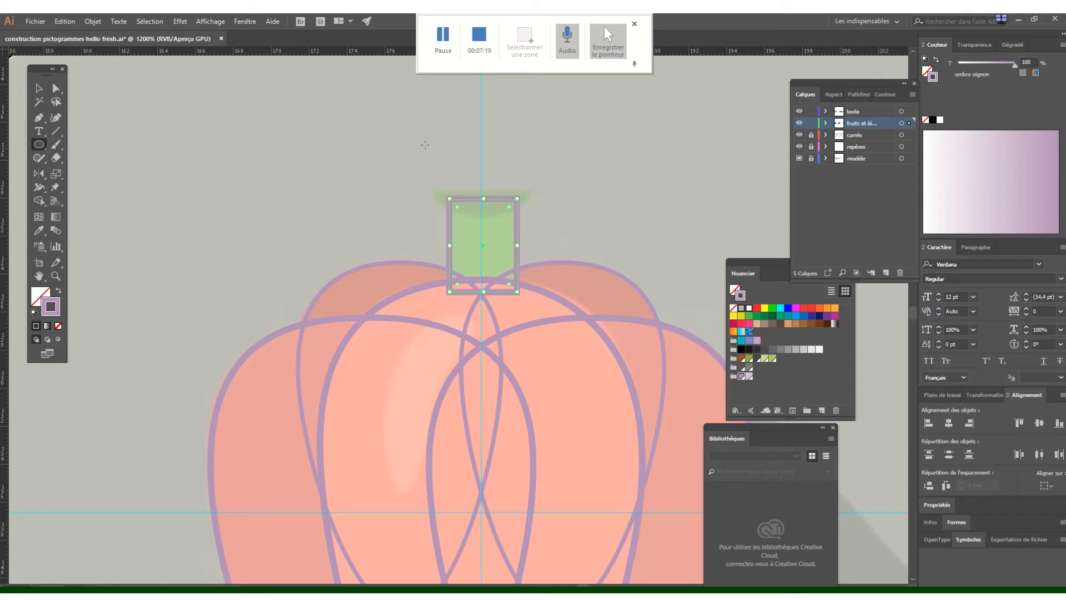
left_click_drag(432, 136, 531, 217)
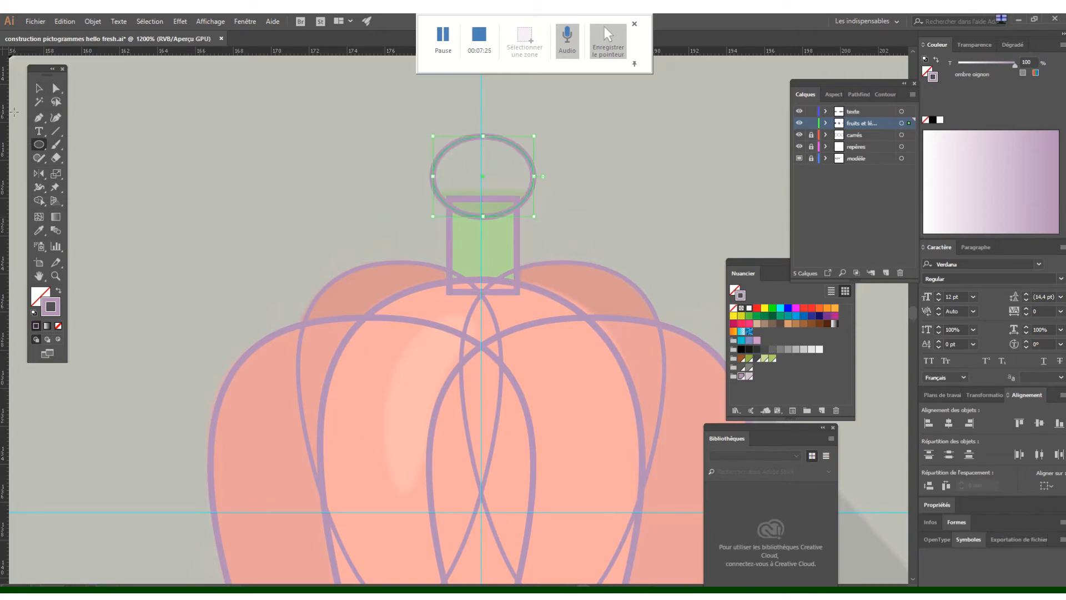
Draw a rectangle over the upper part of the stem cap's ellipse and subtract it with Pathfinder to leave only the lower arc
left_click(39, 144)
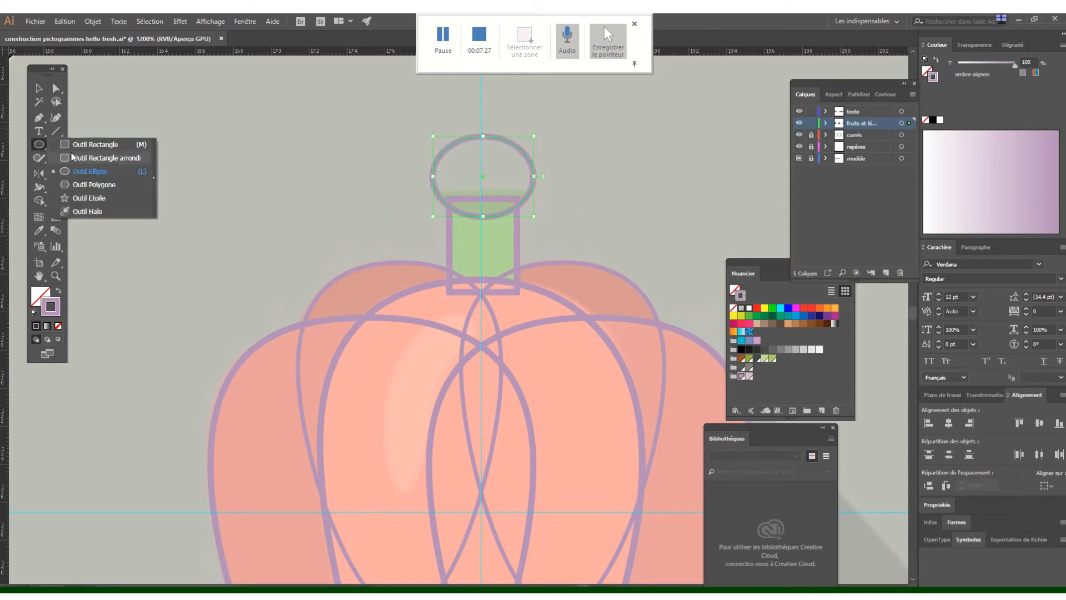
left_click(81, 141)
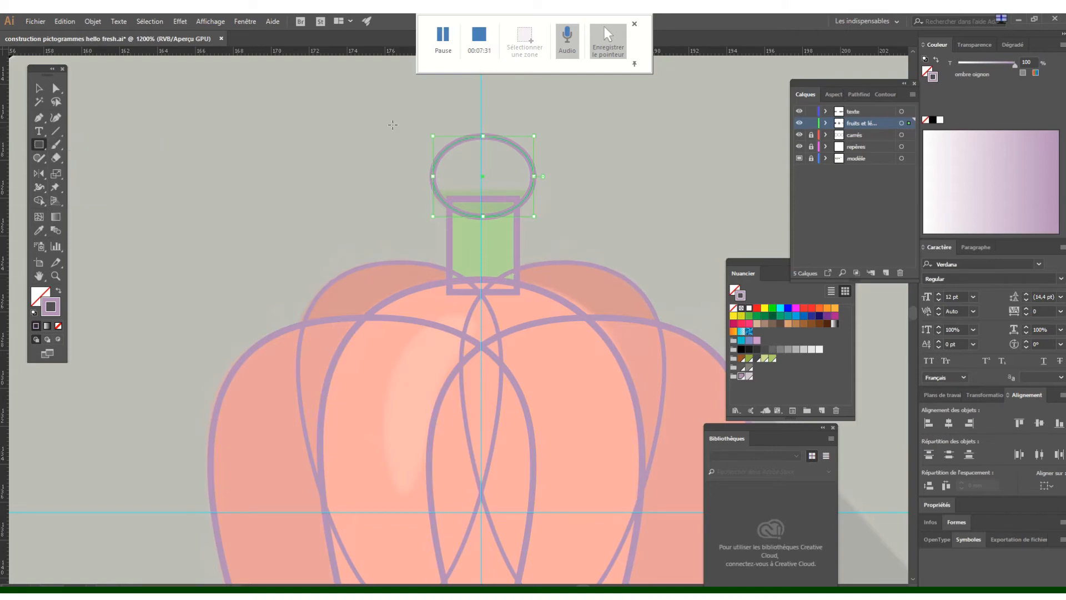
mouse_move(392, 105)
left_mouse_down()
mouse_move(479, 119)
mouse_move(590, 175)
mouse_move(602, 185)
mouse_move(593, 189)
left_mouse_up()
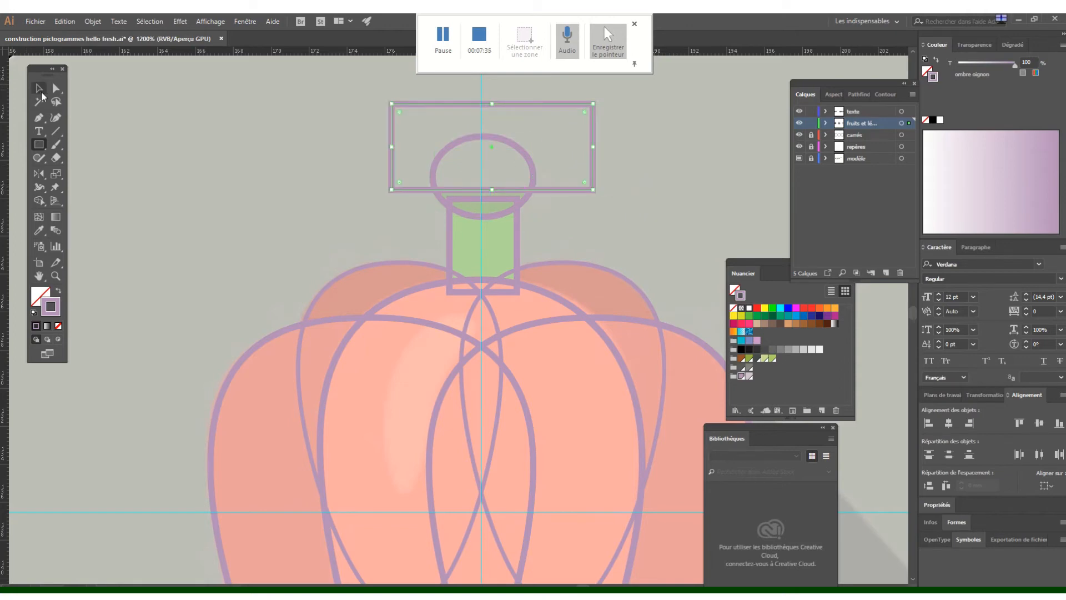
left_click(38, 88)
left_click(632, 104)
left_click(530, 165)
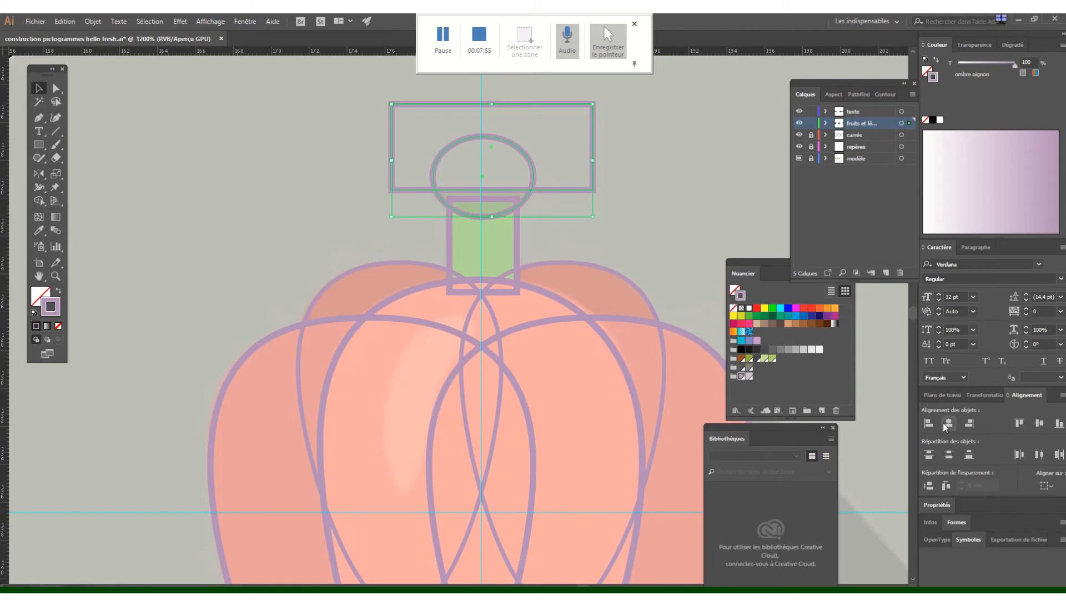
left_click(858, 95)
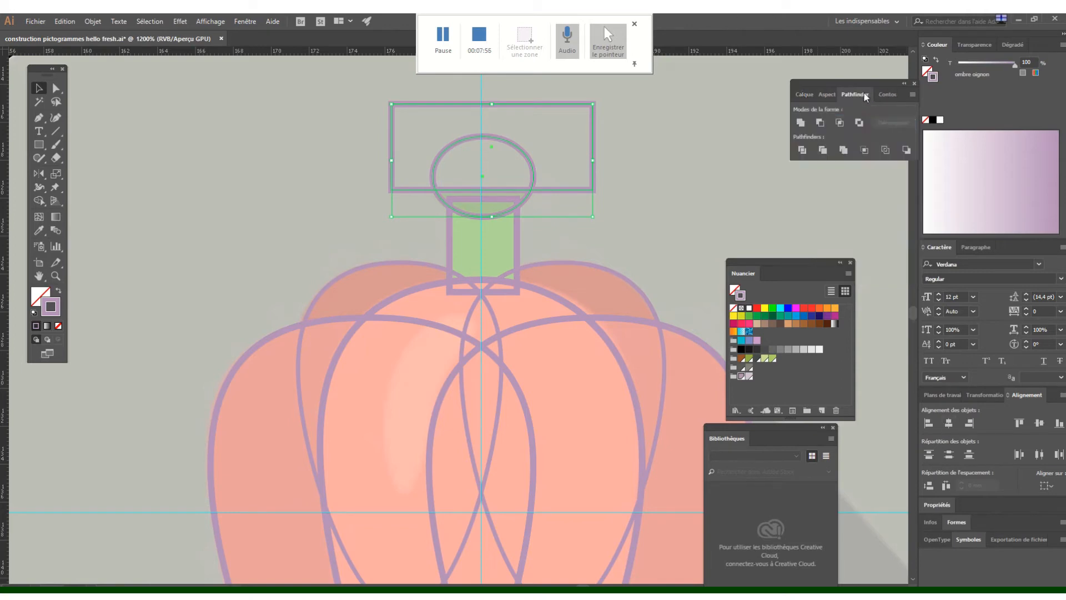
left_click(821, 123)
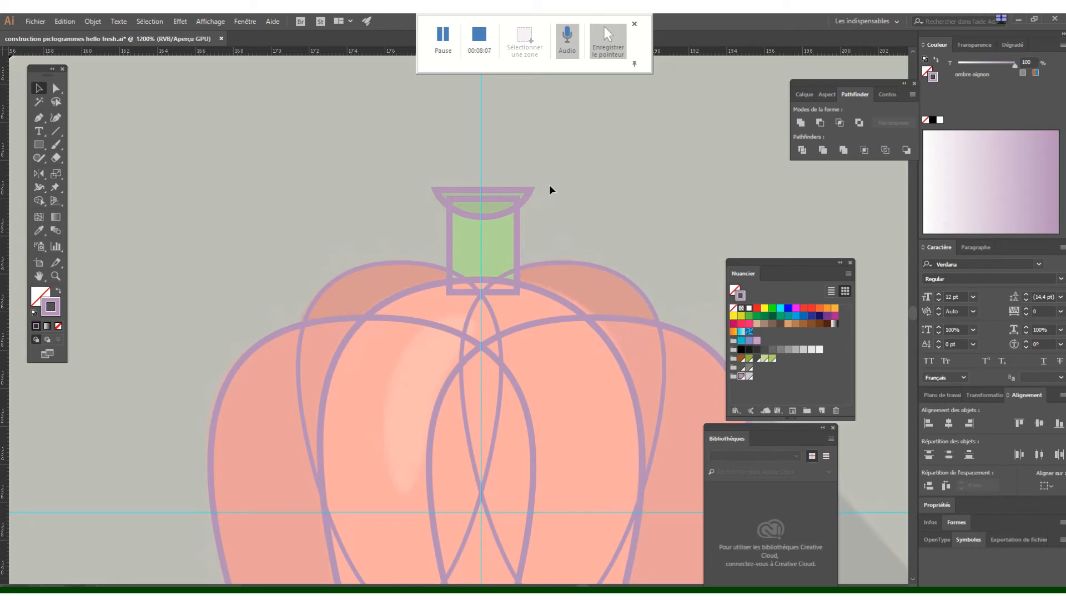
Create a new colour group named Poivron in the swatches
left_click_drag(669, 265, 507, 95)
key("ctrl+minus")
key("ctrl+minus")
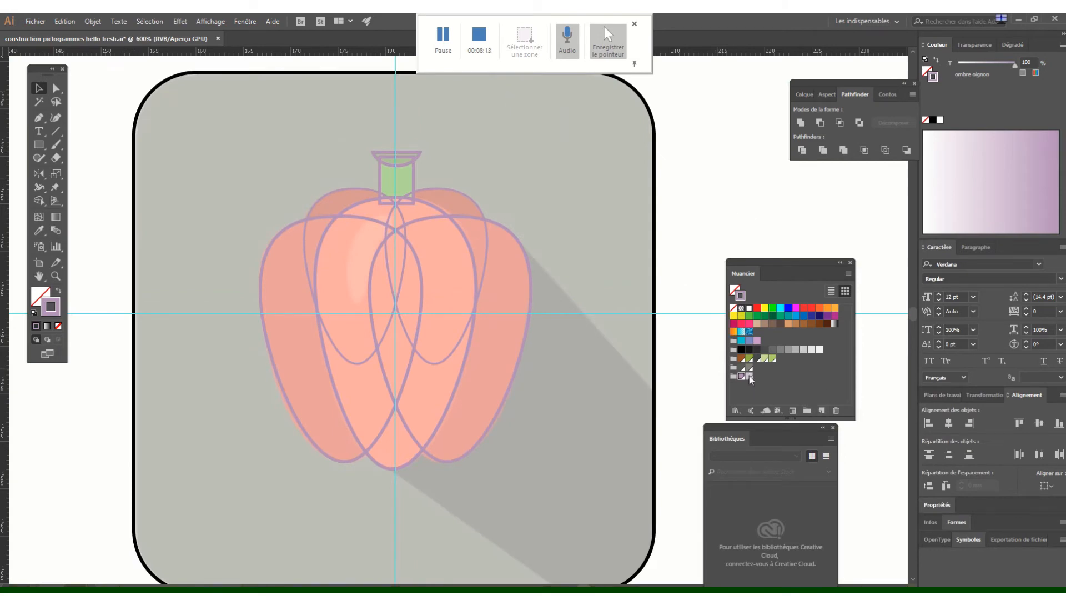
left_click(806, 411)
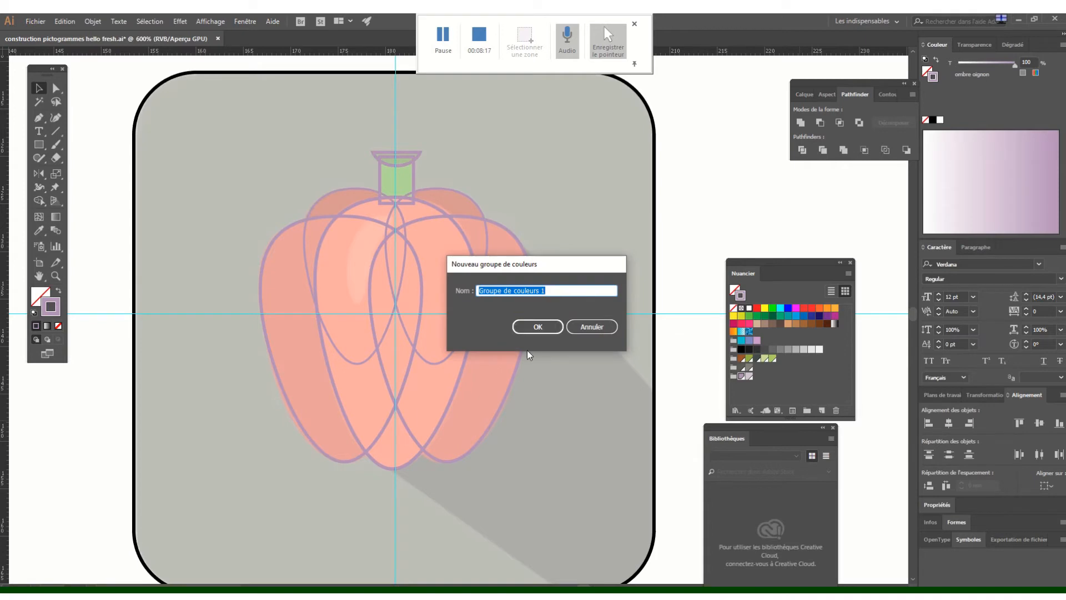
type("Poivro")
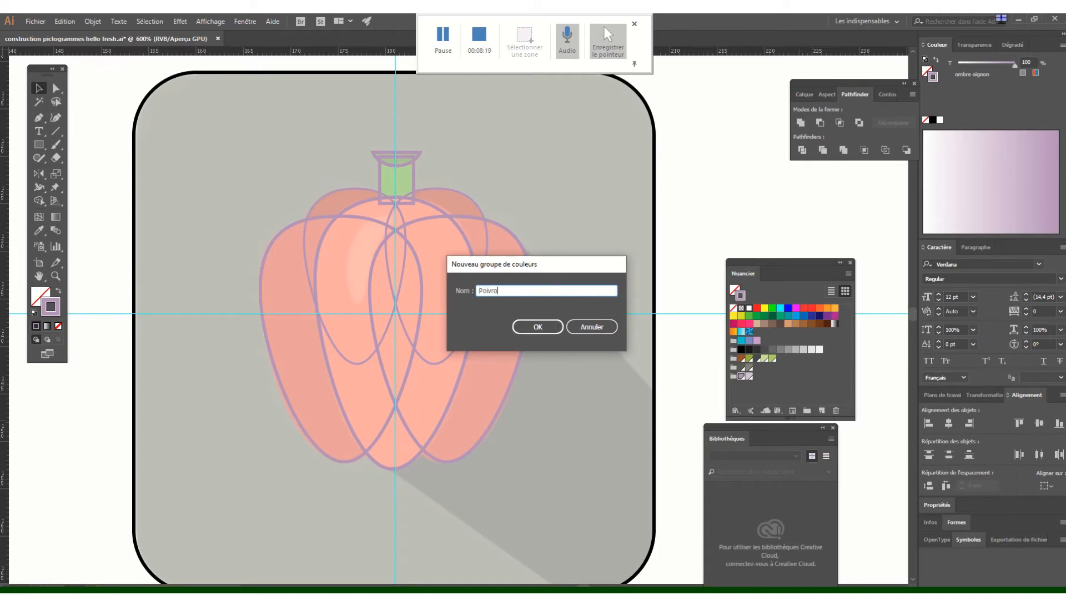
type("n")
key("Return")
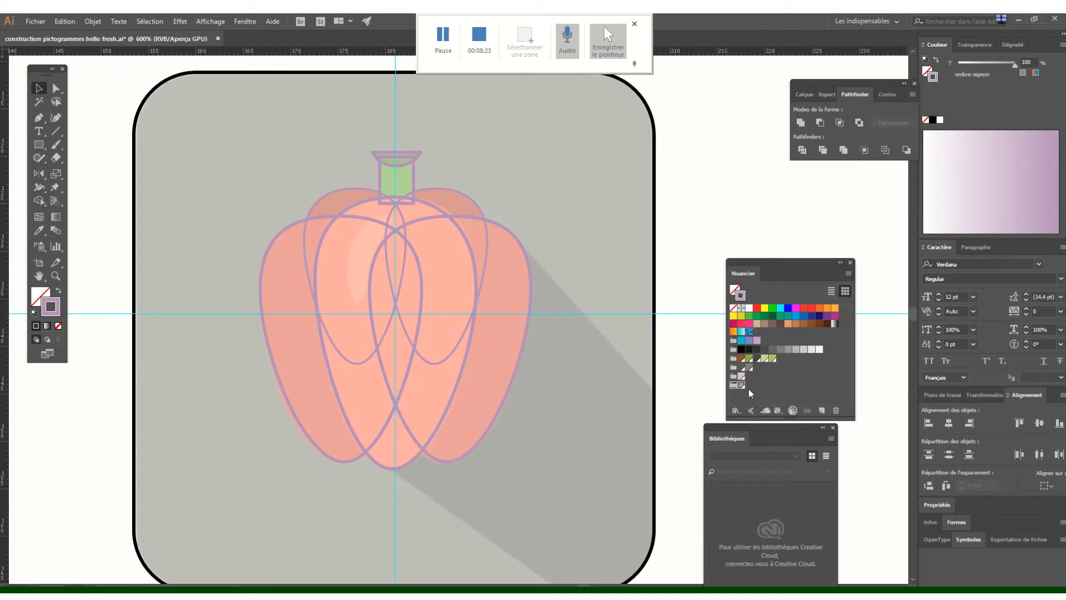
left_click(742, 385)
left_click(836, 411)
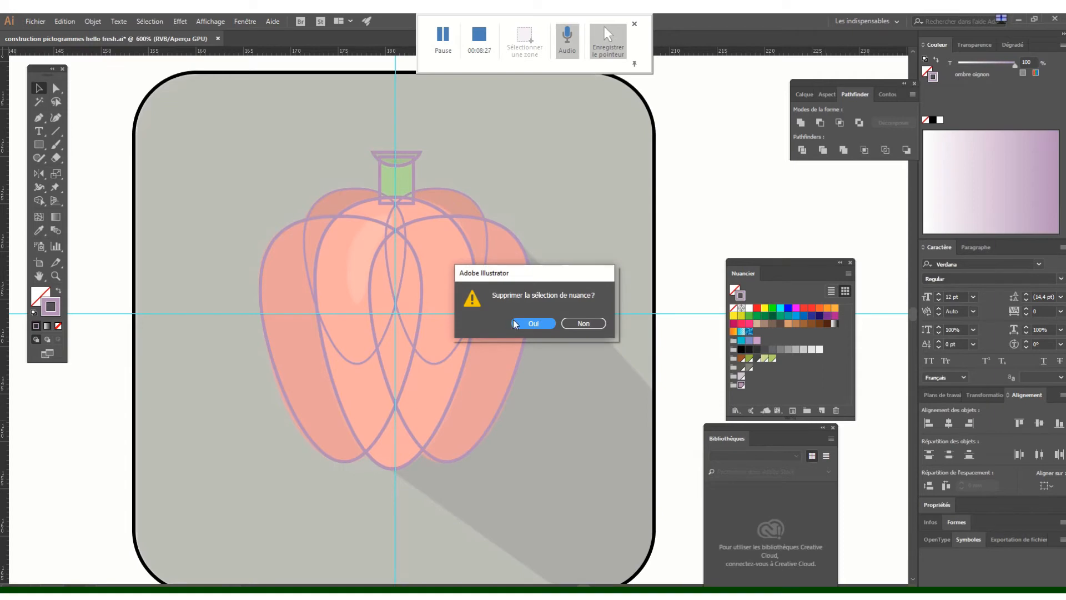
left_click(515, 322)
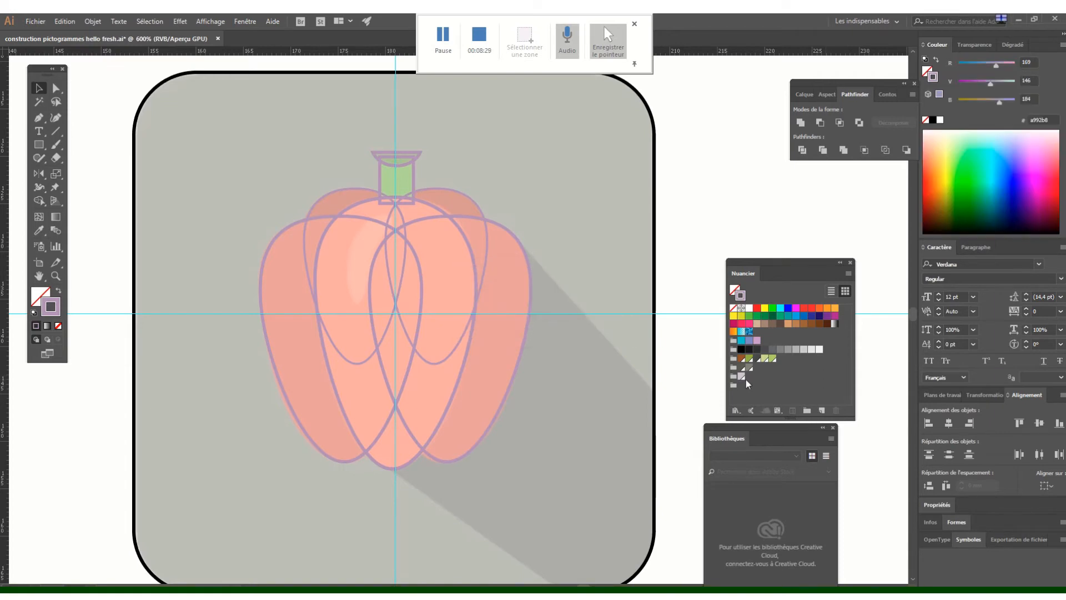
key("ctrl+w")
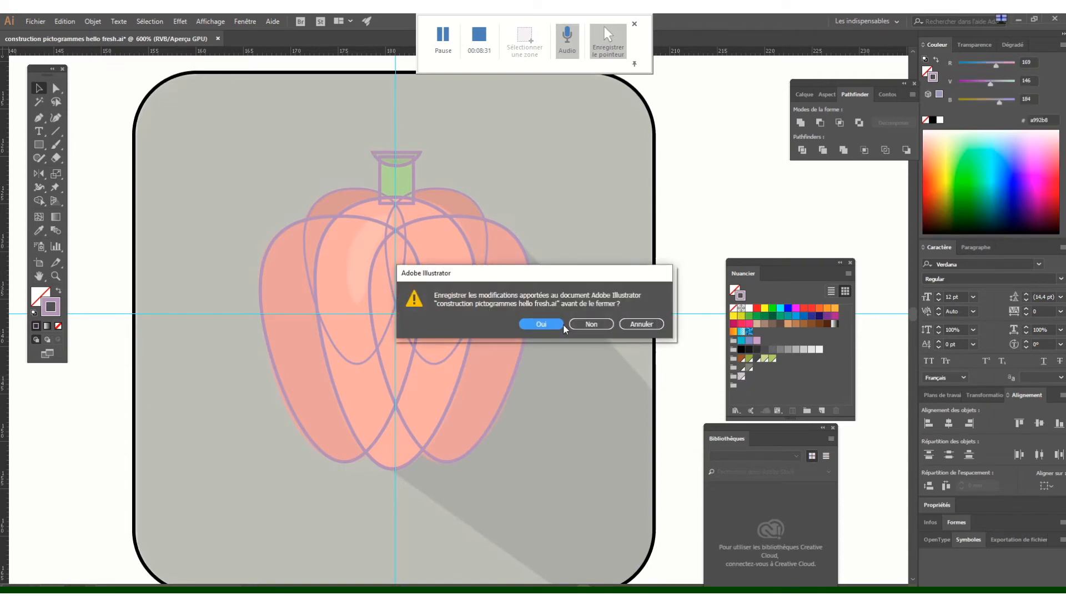
left_click(637, 328)
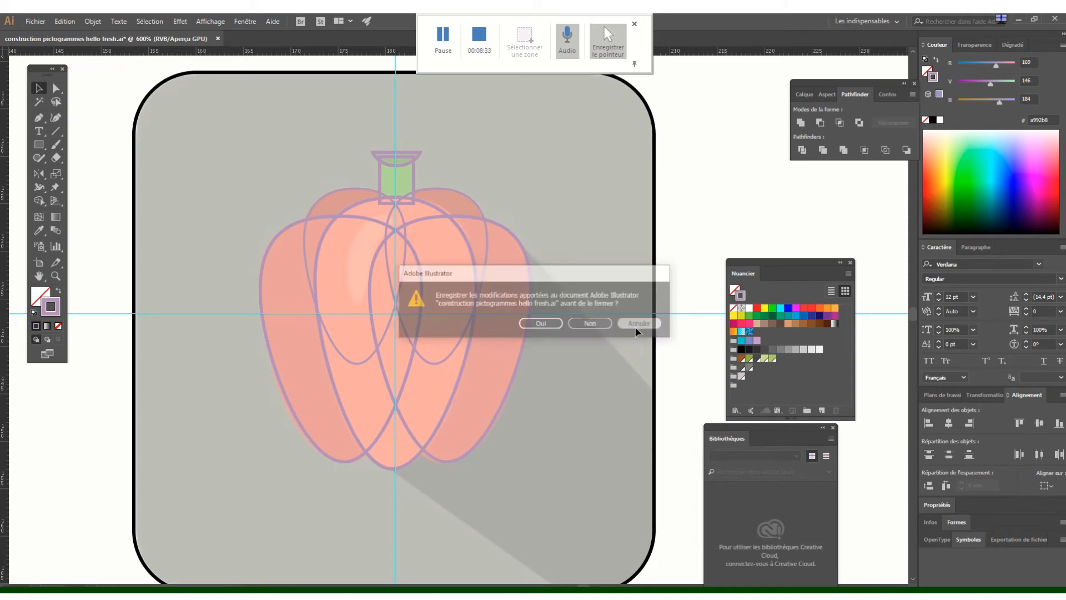
key("super+space")
left_click(973, 550)
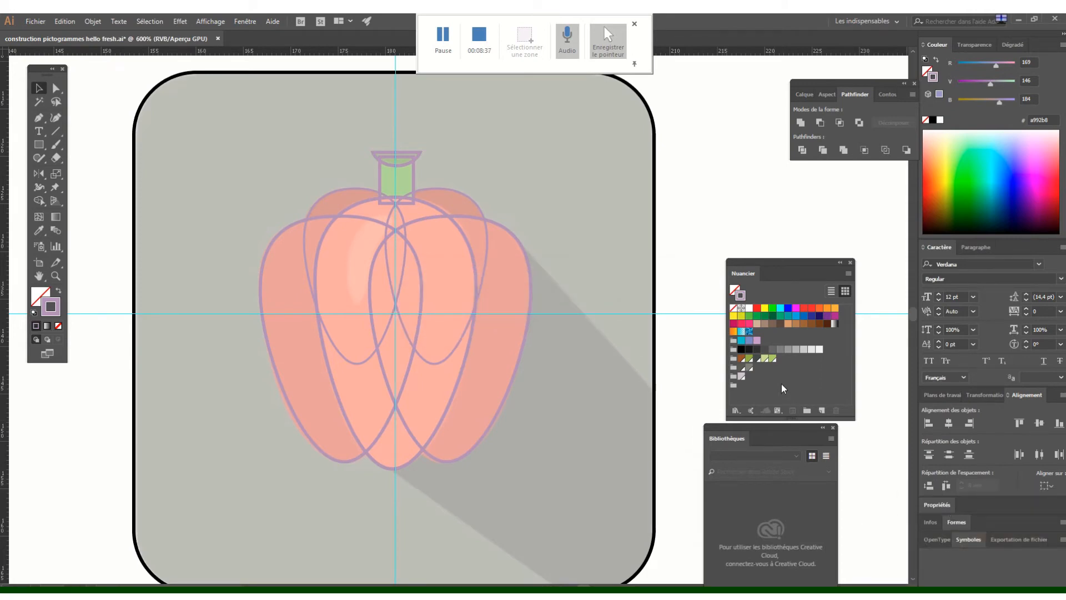
key("ctrl+z")
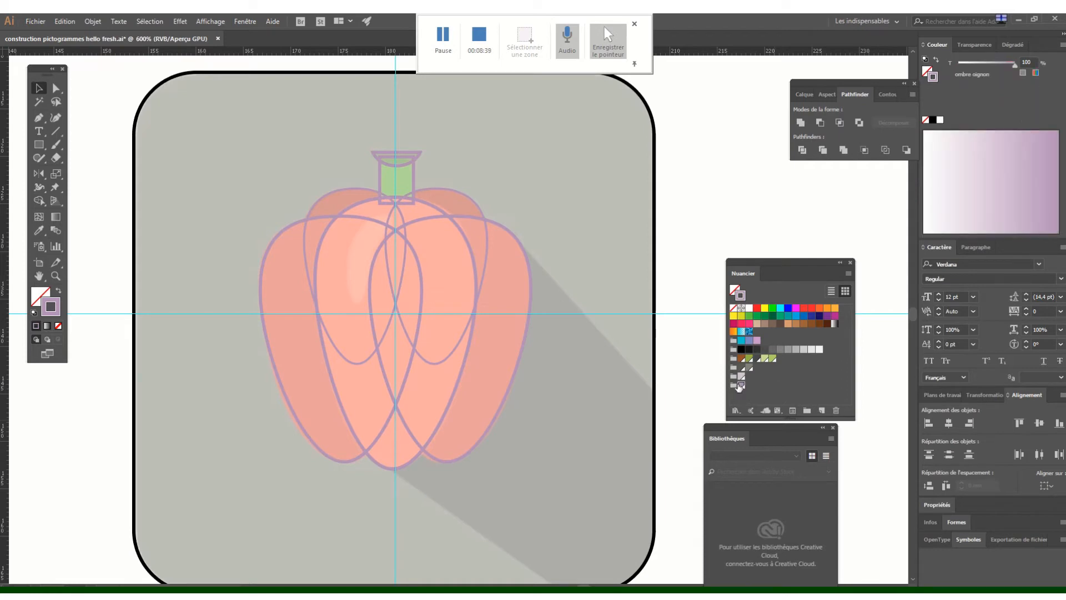
Move the purple swatch out of the Poivron colour group back into the purple group above it
left_click_drag(741, 384, 742, 376)
Sample the rear lobe's dark red with the Eyedropper and save it in the Poivron group as the global swatch "poivron arrière"
left_click(39, 230)
left_click(468, 207)
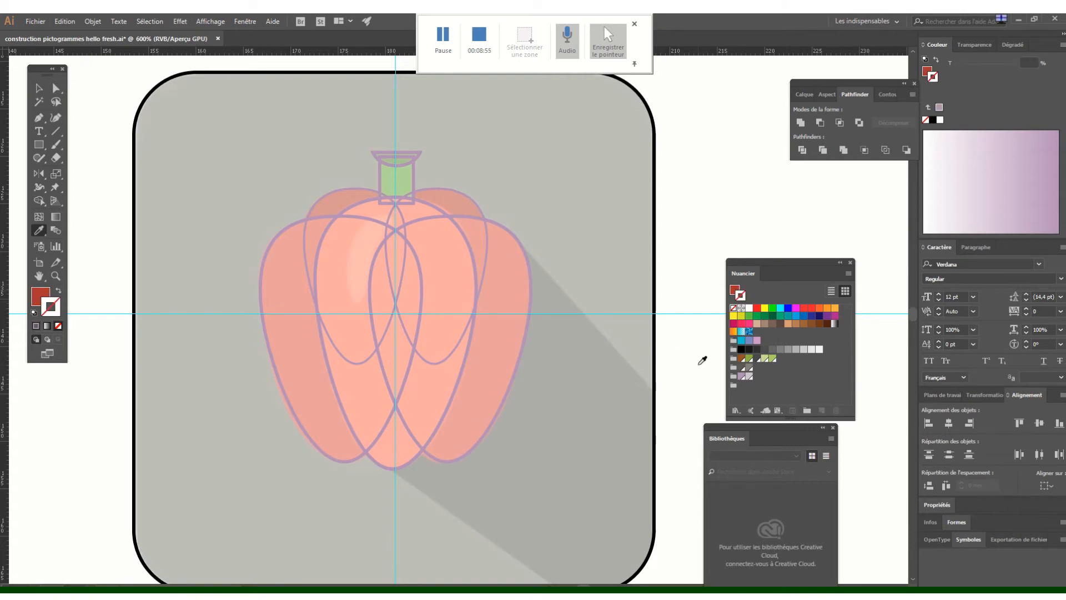
left_click(734, 386)
left_click(735, 289)
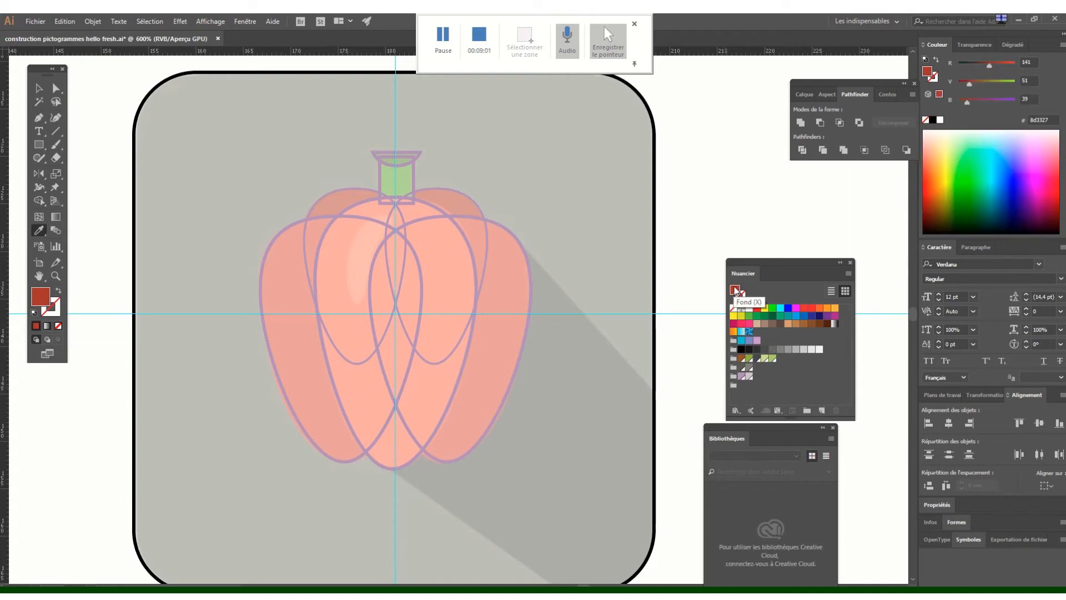
left_click(822, 410)
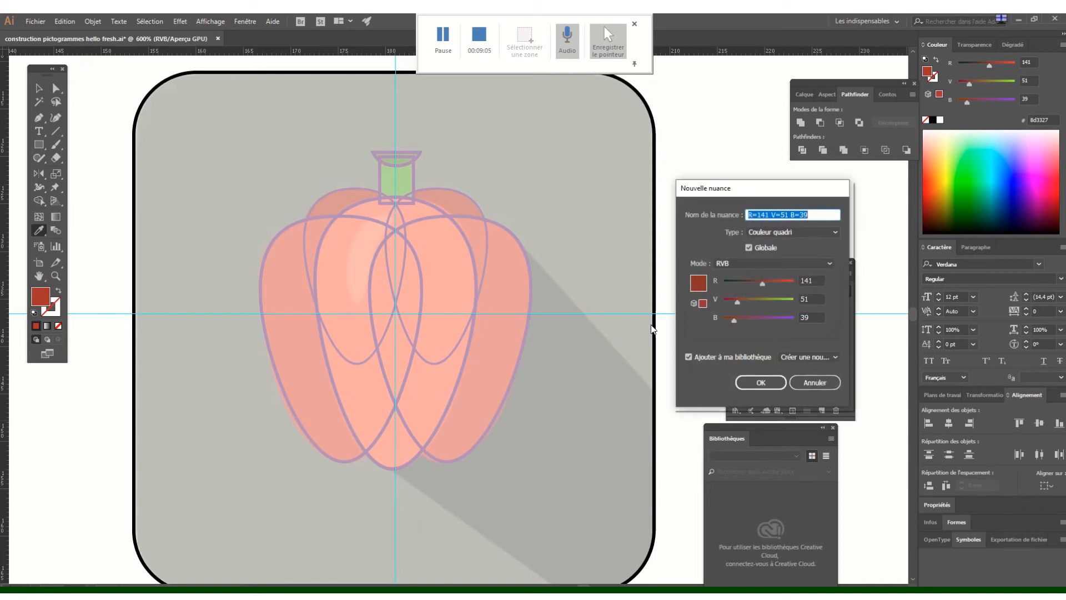
type("poivro")
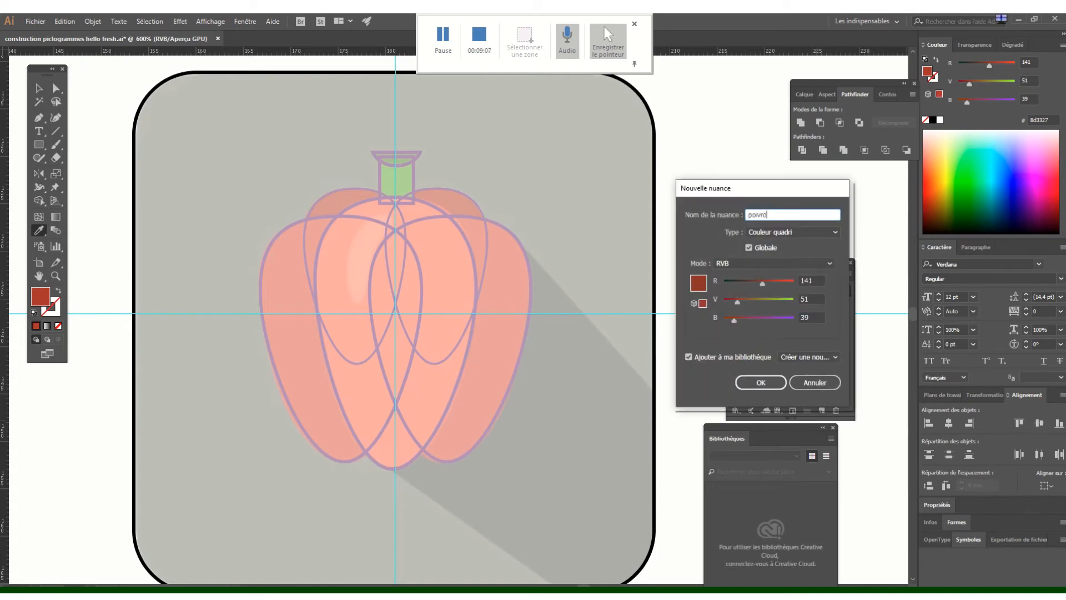
type("n arrière")
key("Return")
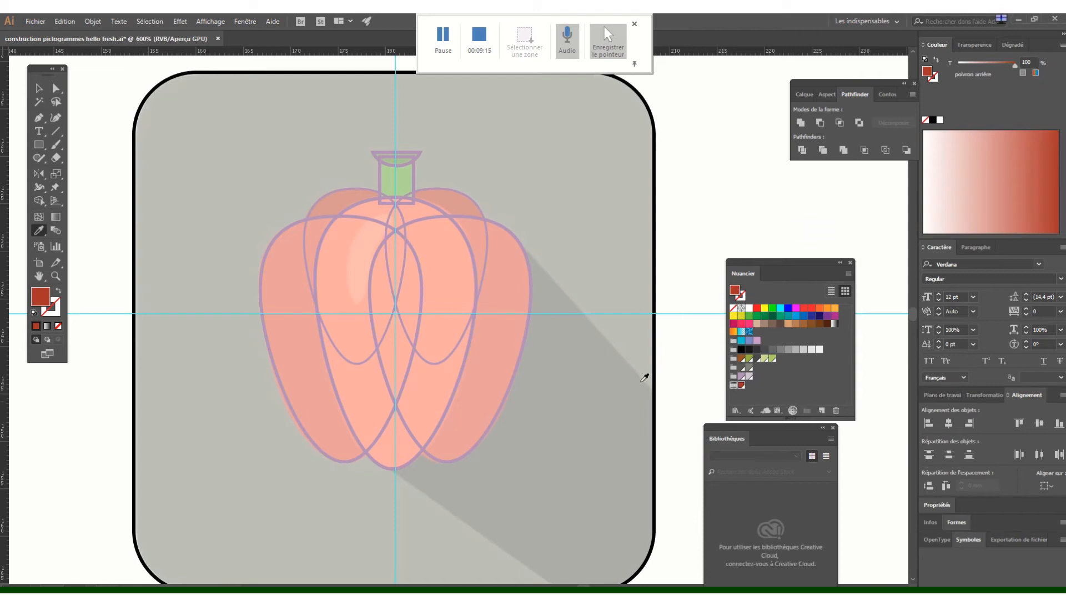
Sample the large right lobe's red with the Eyedropper and save it as the global swatch "poivron milieu"
left_click(507, 247)
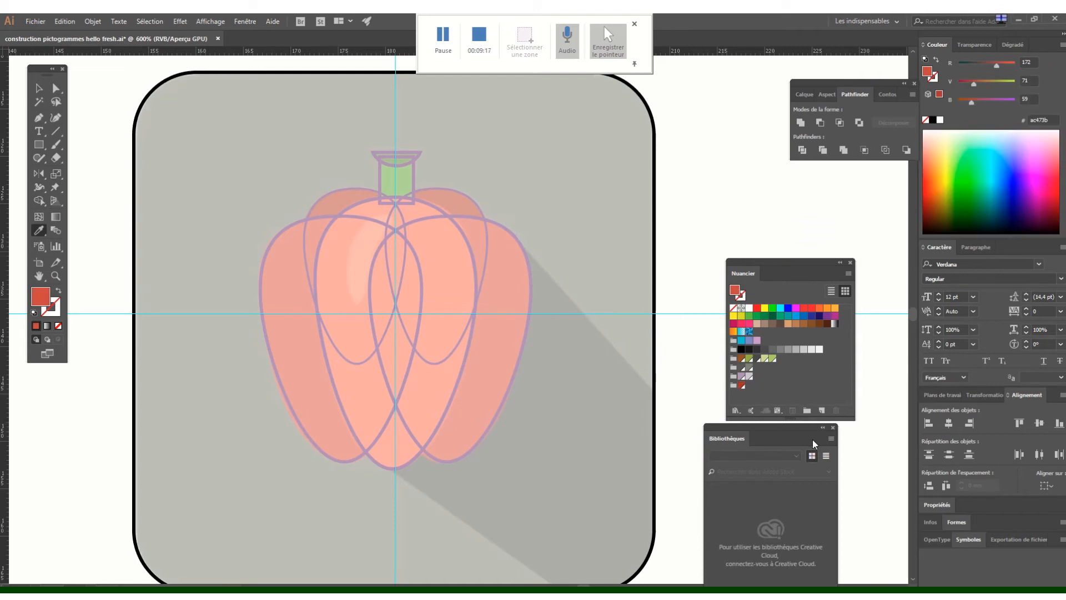
left_click(822, 411)
type("po")
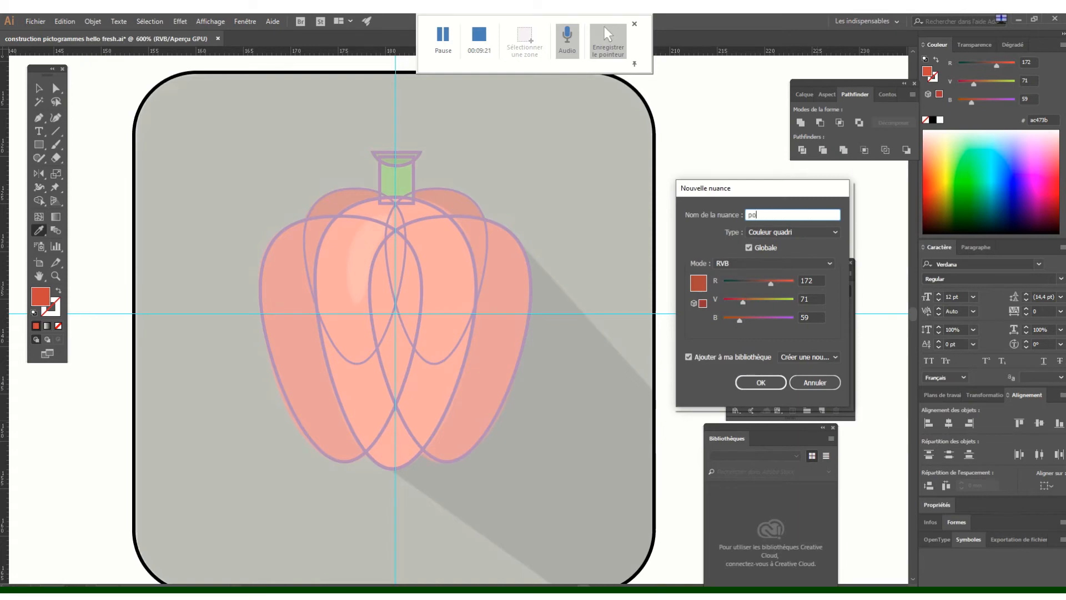
type("ivron milieu")
key("Return")
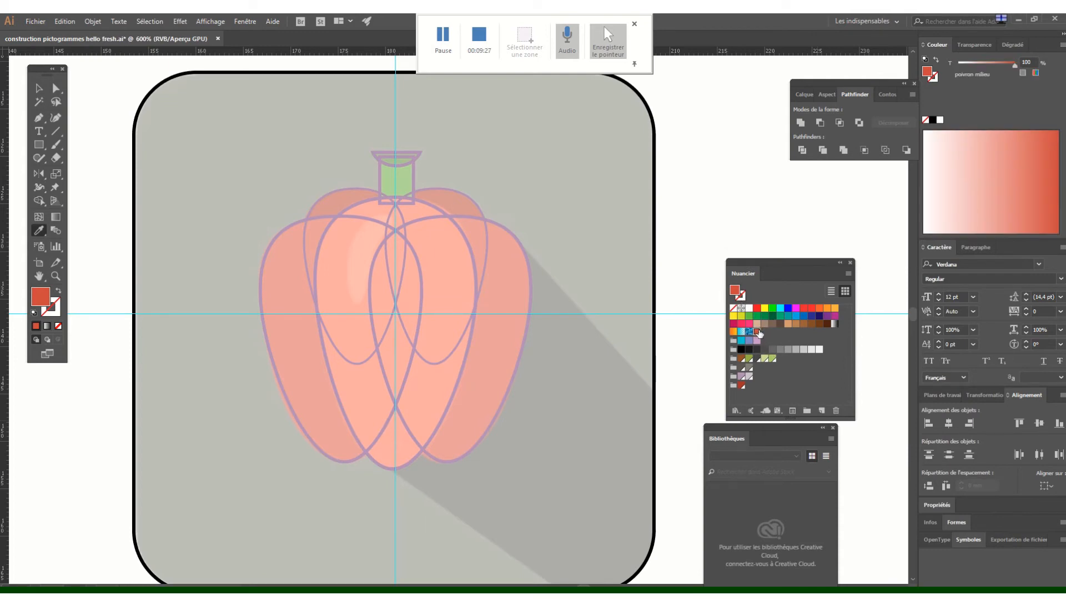
Move the "poivron milieu" swatch into the Poivron group and save the front lobe's sampled red there as the global swatch "poivron avant"
left_click_drag(757, 332, 733, 386)
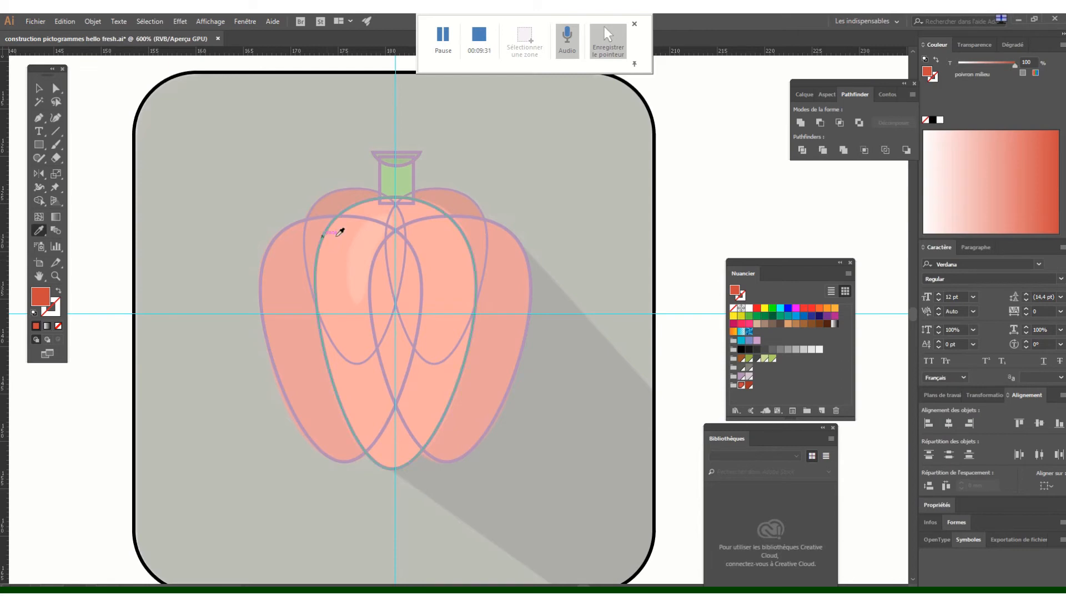
left_click(340, 259)
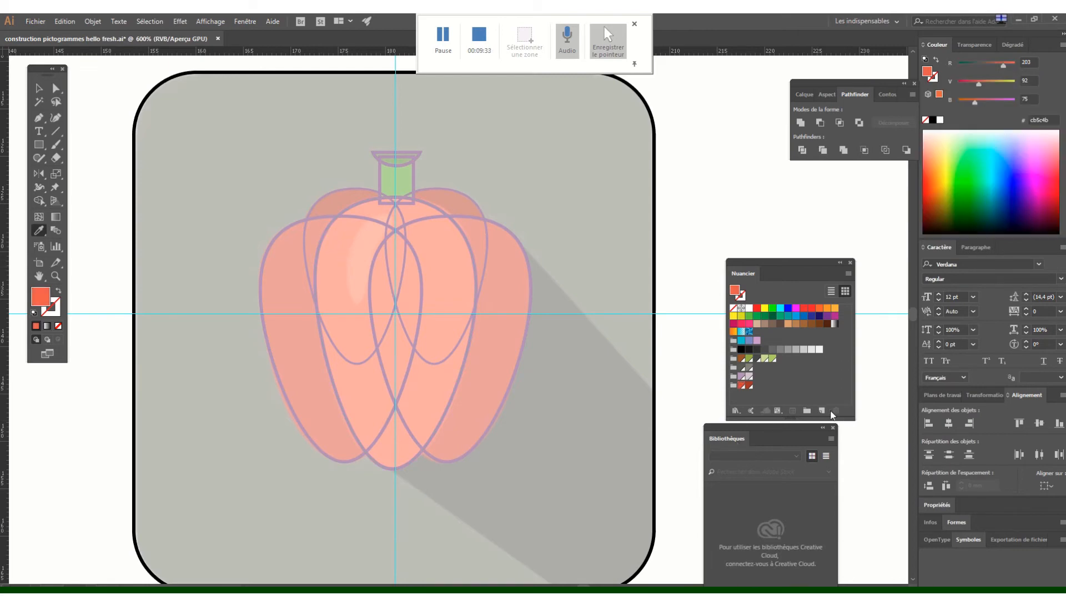
left_click(734, 384)
left_click(825, 409)
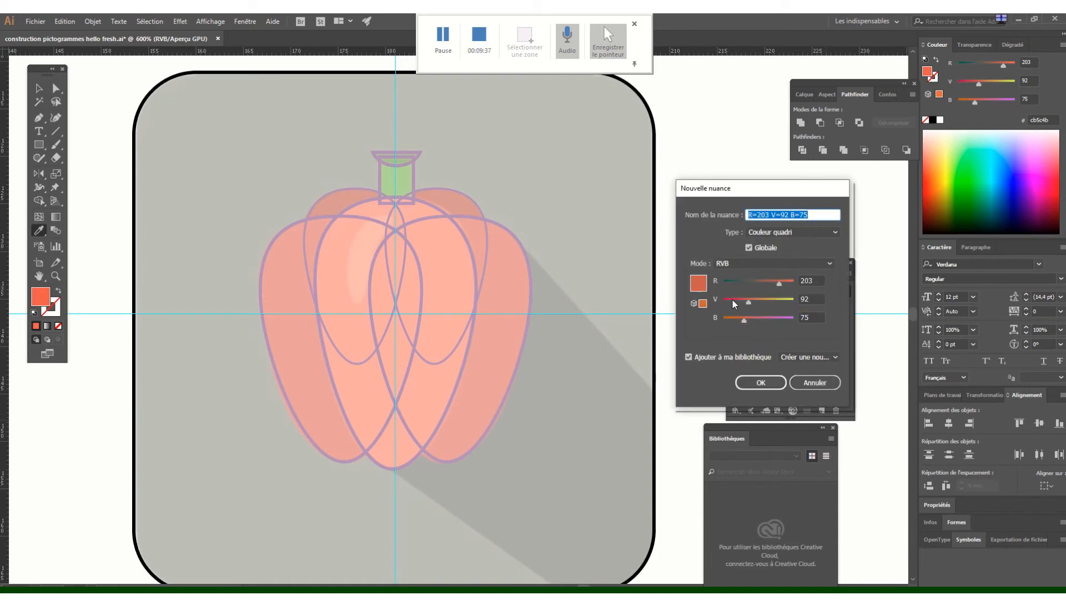
type("poivron avant")
key("Return")
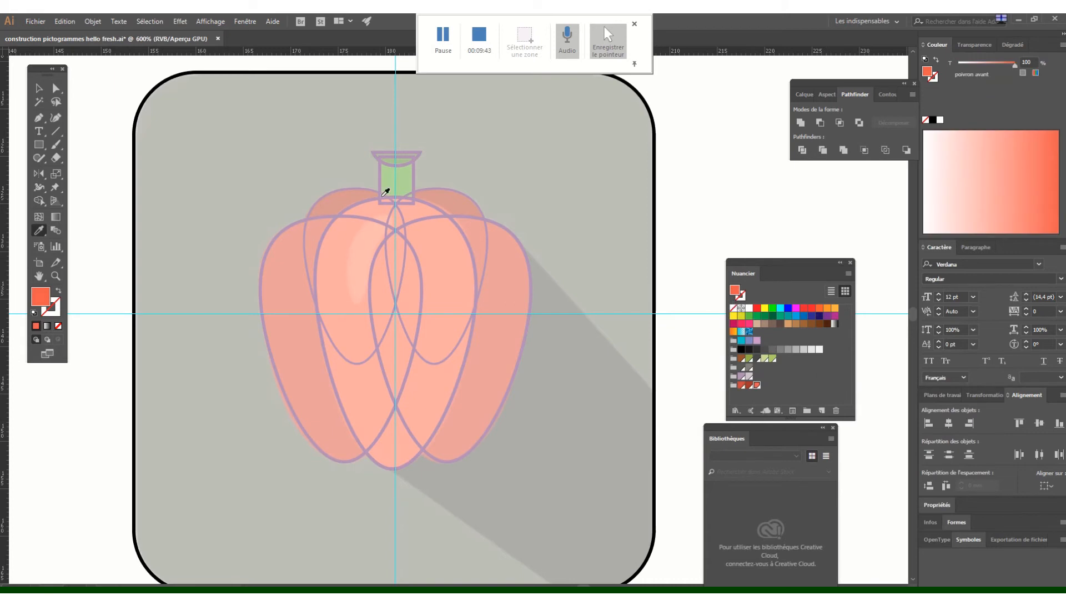
Sample the front lobe's light highlight with the Eyedropper and save it in the Poivron group as the global swatch "poivron reflet"
left_click(369, 240)
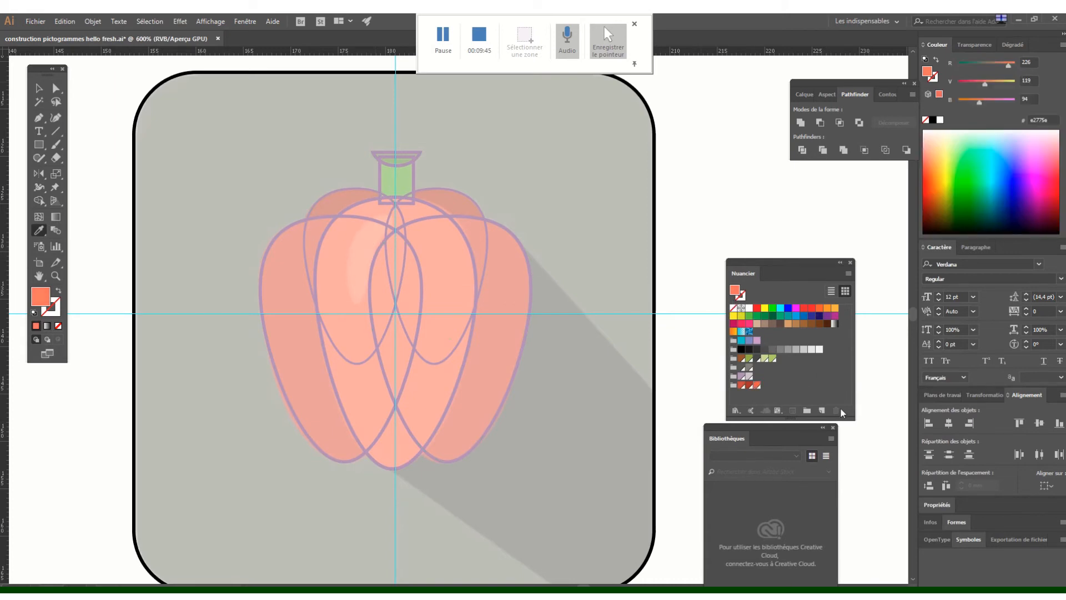
left_click(736, 386)
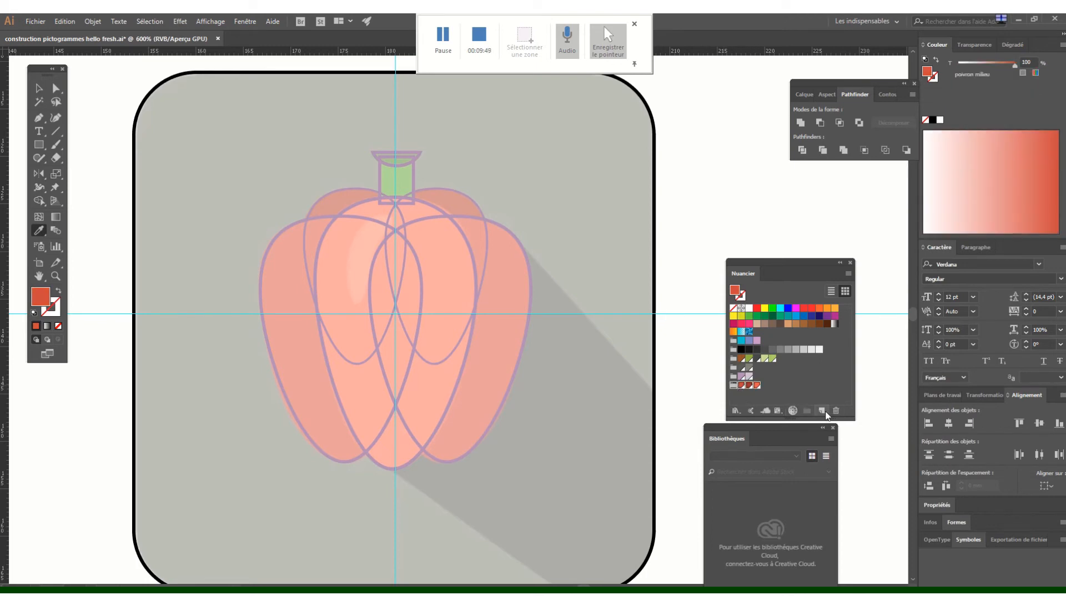
left_click(376, 258)
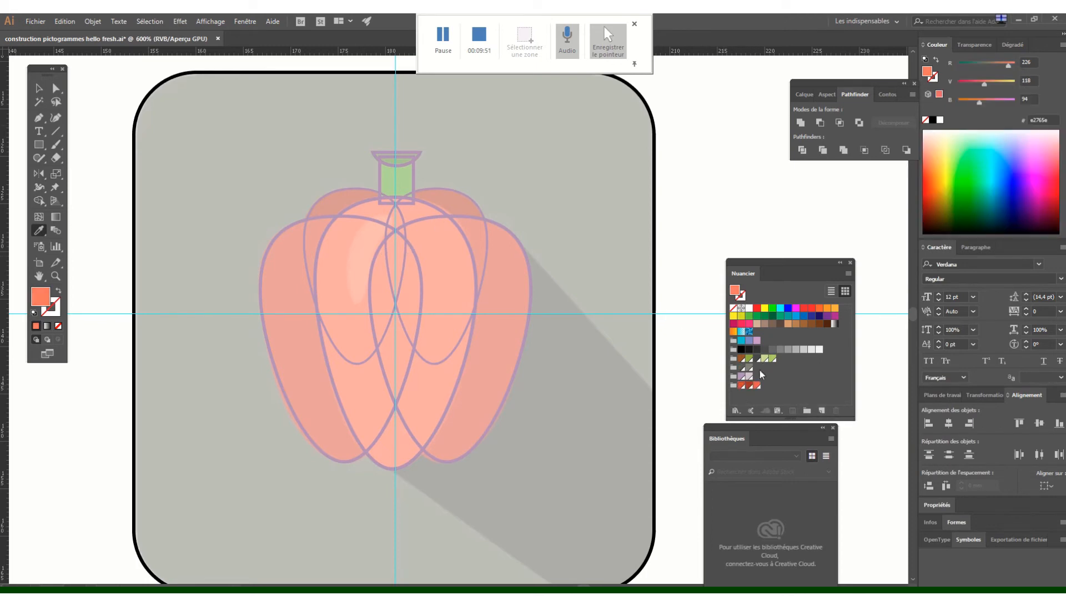
left_click(822, 410)
type("po")
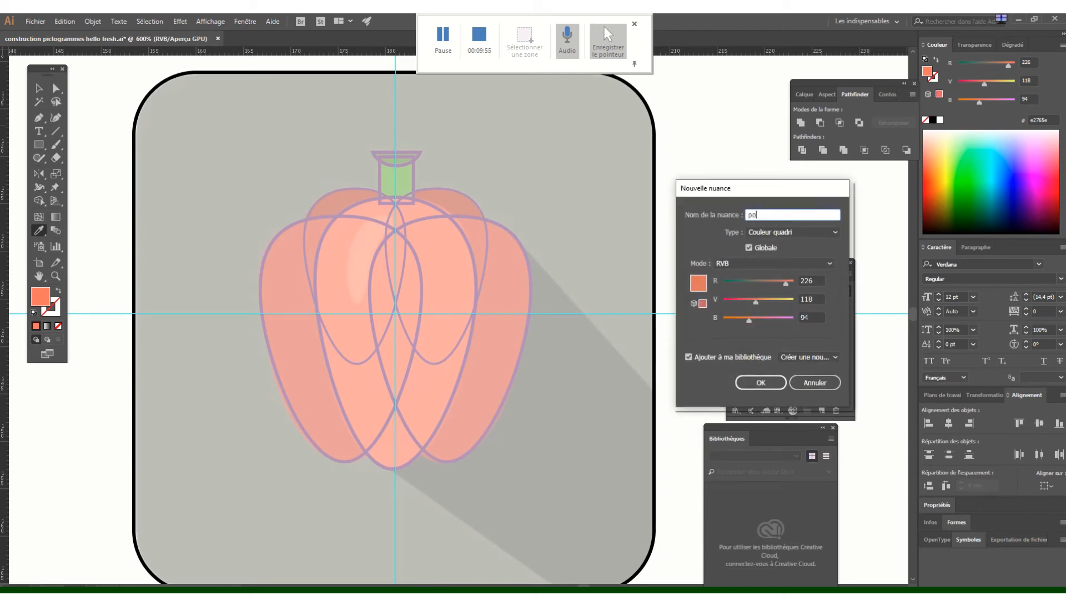
type("ivron reflet")
key("Return")
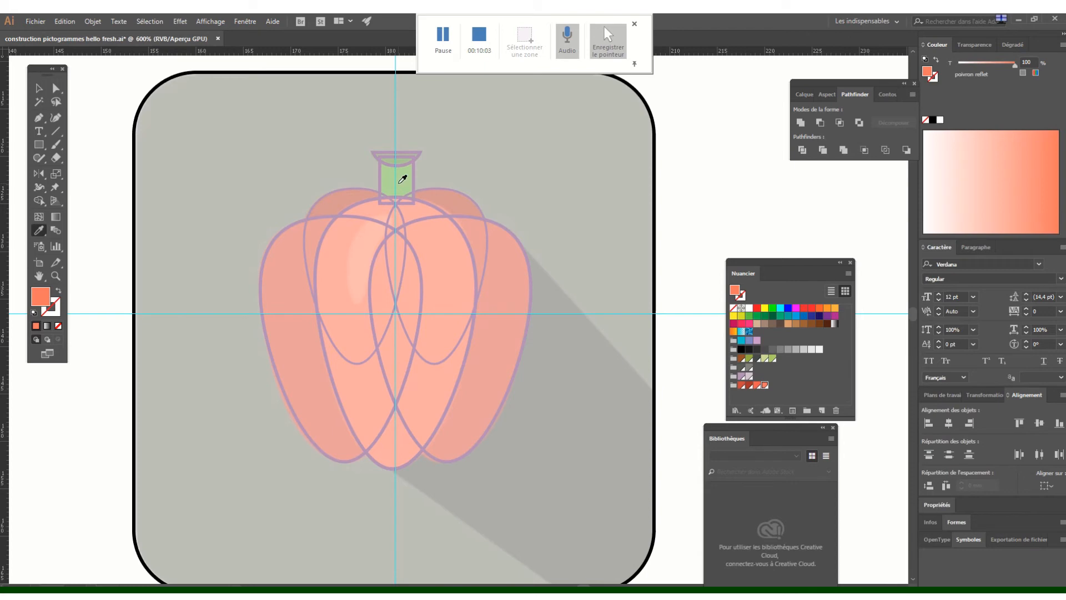
Sample the stem's green with the Eyedropper and save it in the Poivron group as the global swatch "queue poivron"
left_click(733, 385)
left_click(396, 169)
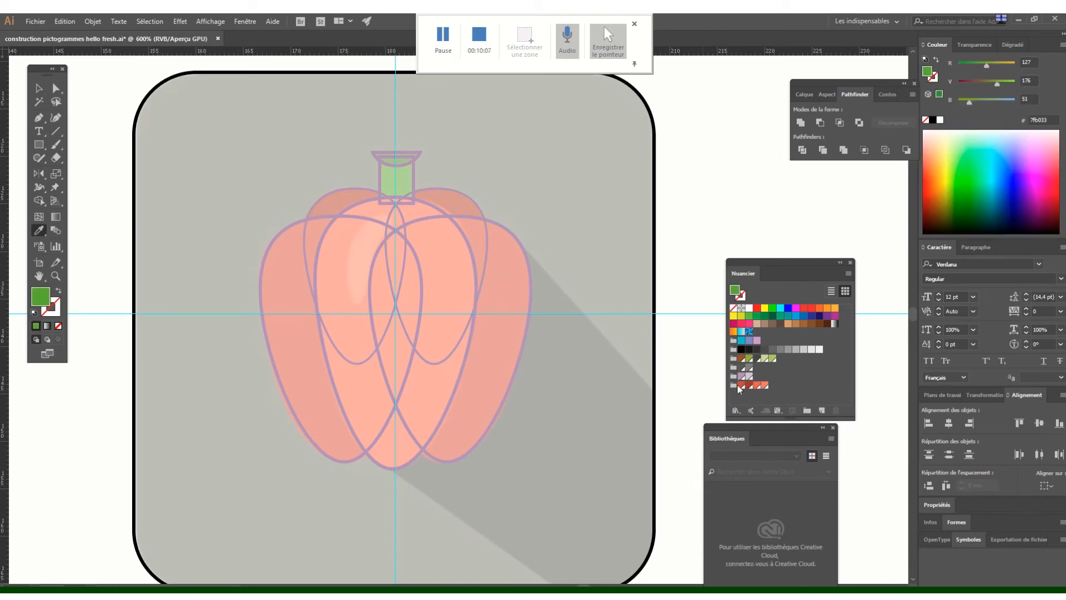
left_click(822, 410)
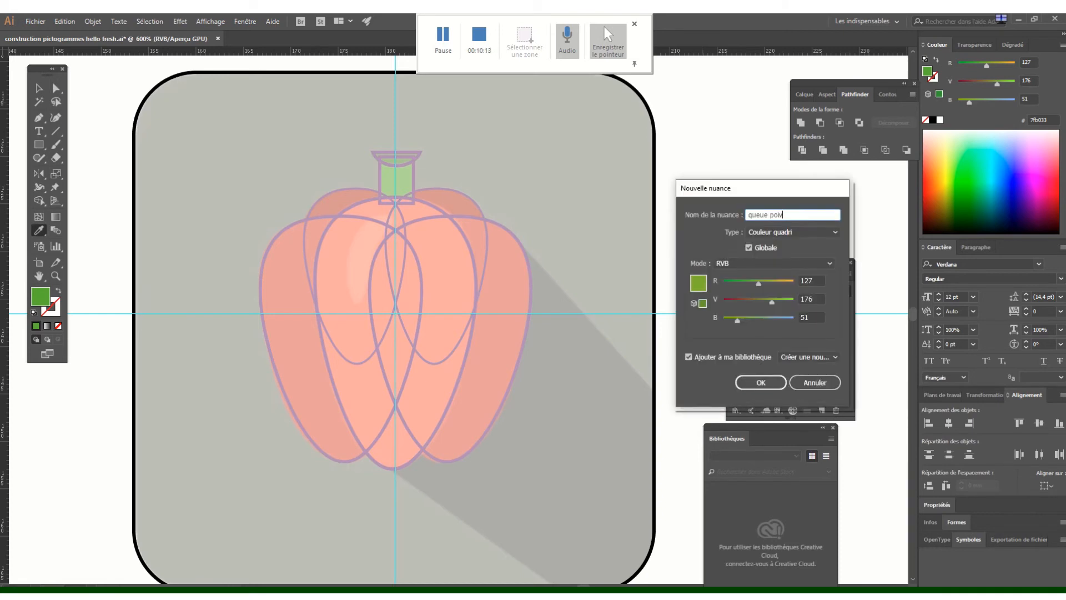
key("Return")
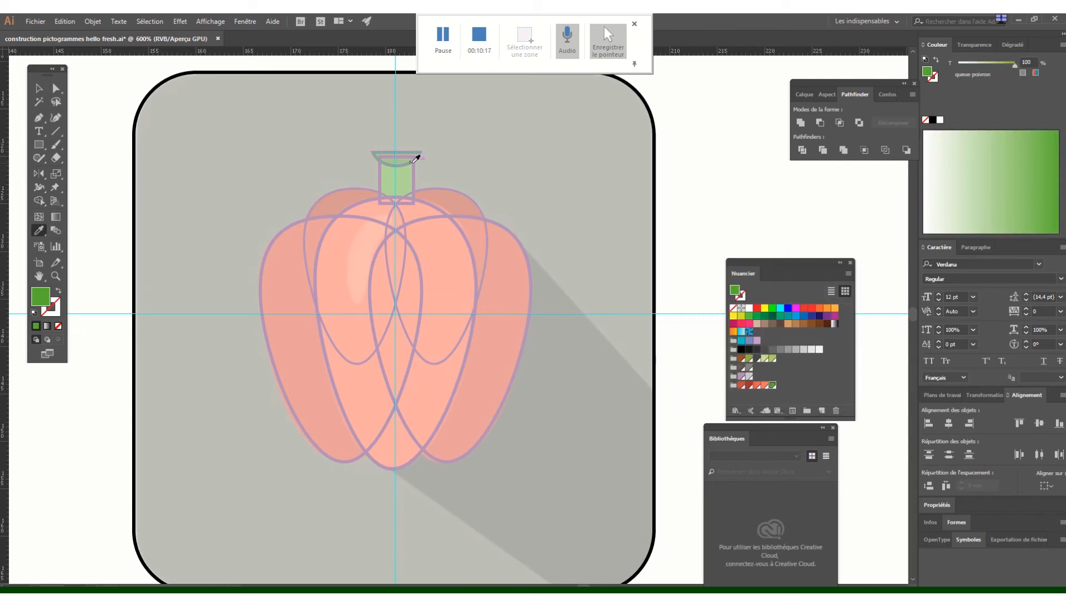
Sample the darker green on top of the stem and save it in the Poivron group as the global swatch "queue poivron dessus"
left_click(406, 156)
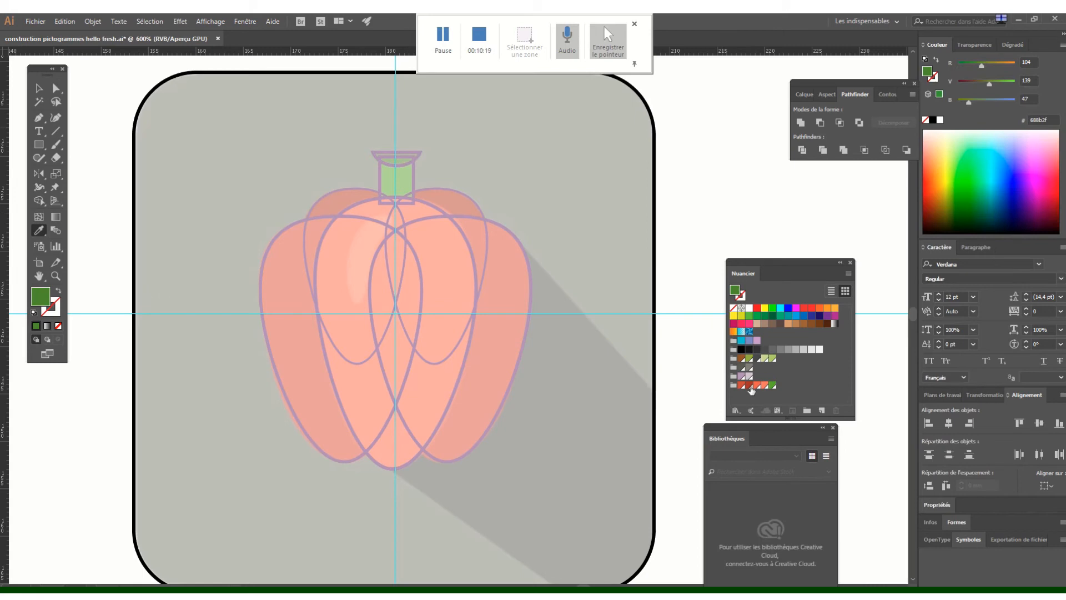
left_click(733, 386)
left_click(793, 410)
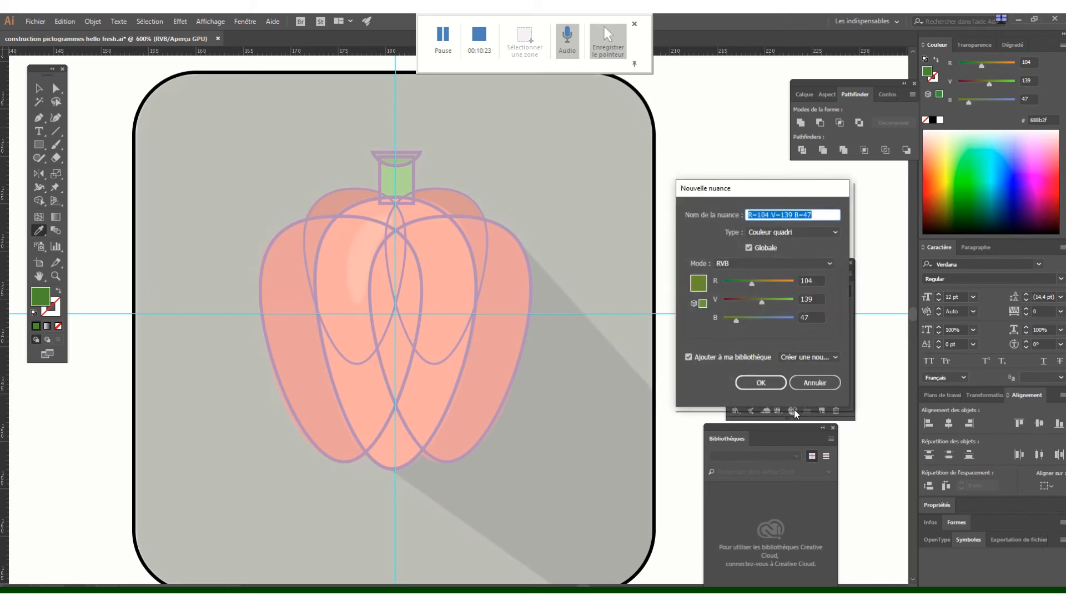
type("queue poivron dessus")
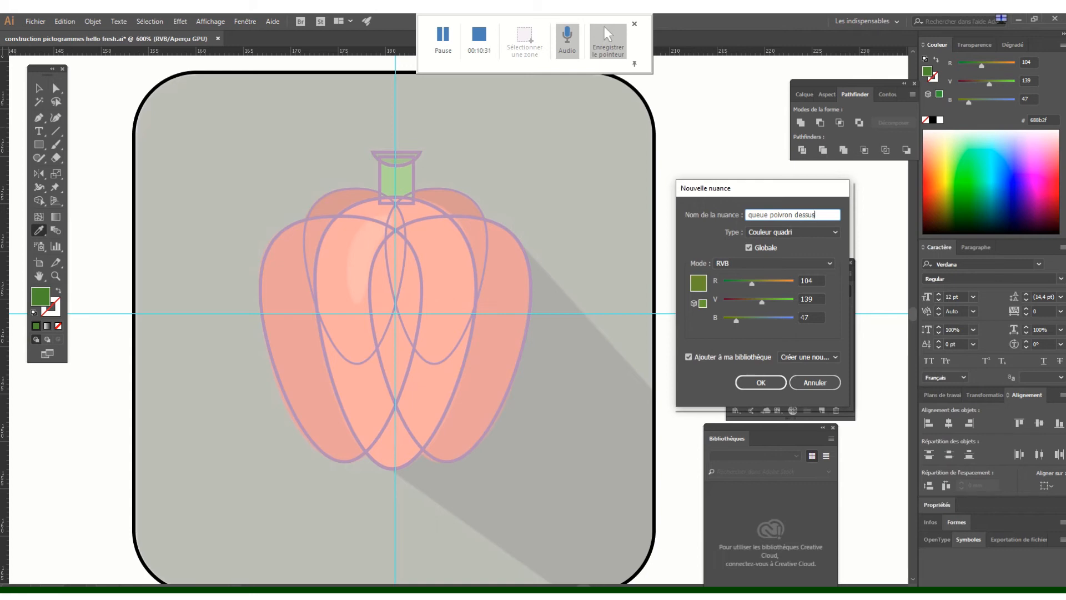
key("Return")
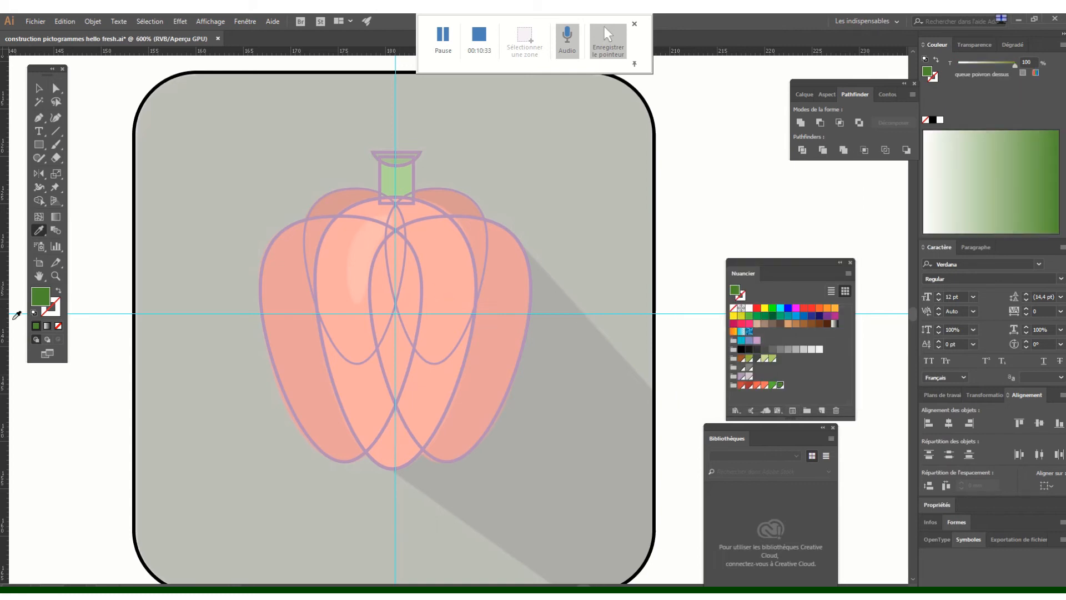
Reuse the garlic bulb's leftmost crescent outline for the highlight, placing it over the pepper's front lobe
key("ctrl+plus")
scroll(333, 269, "left", 3)
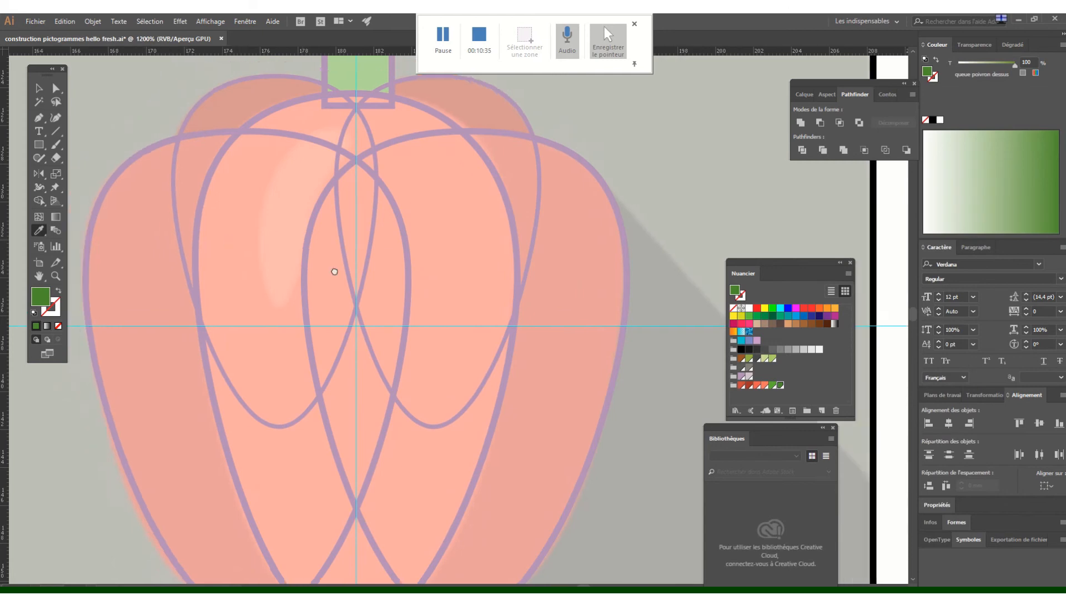
scroll(361, 289, "up", 3)
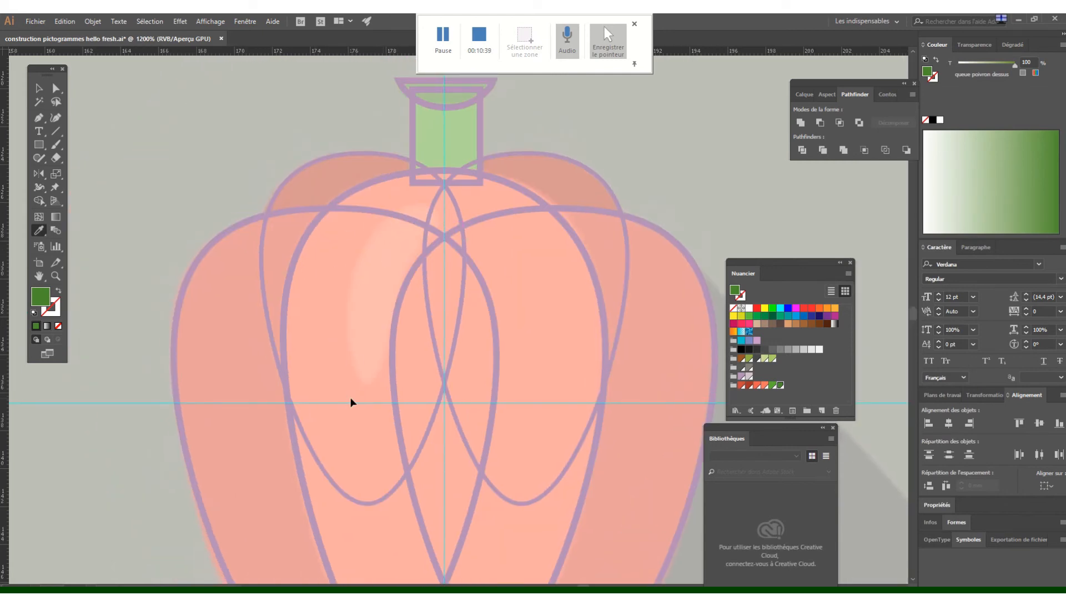
key("ctrl+minus")
key("ctrl+minus")
left_click_drag(328, 368, 665, 284)
left_click(39, 88)
left_click_drag(137, 270, 263, 280)
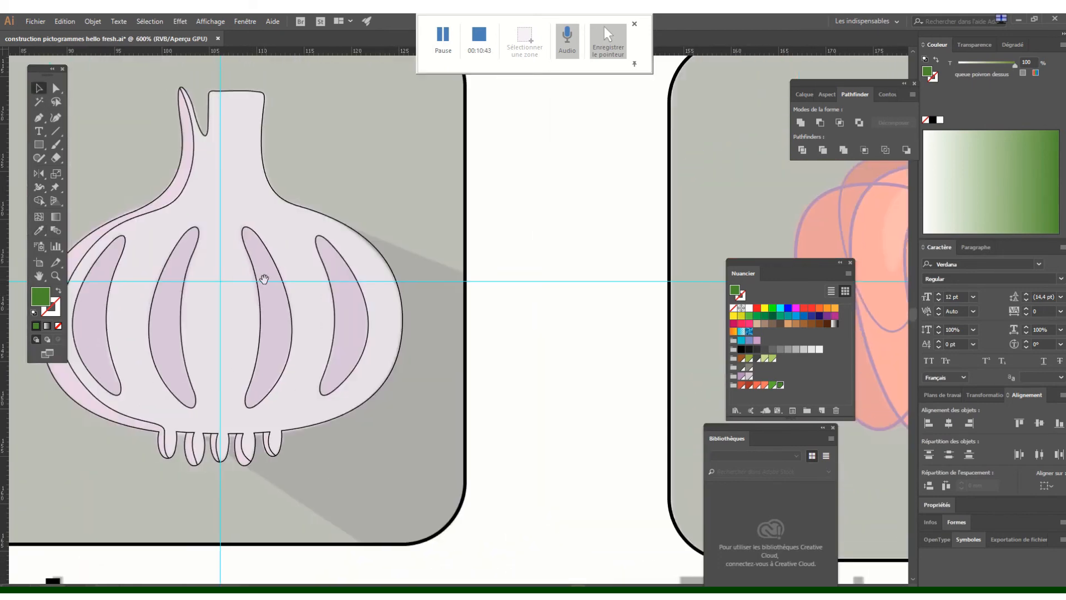
left_click(122, 261)
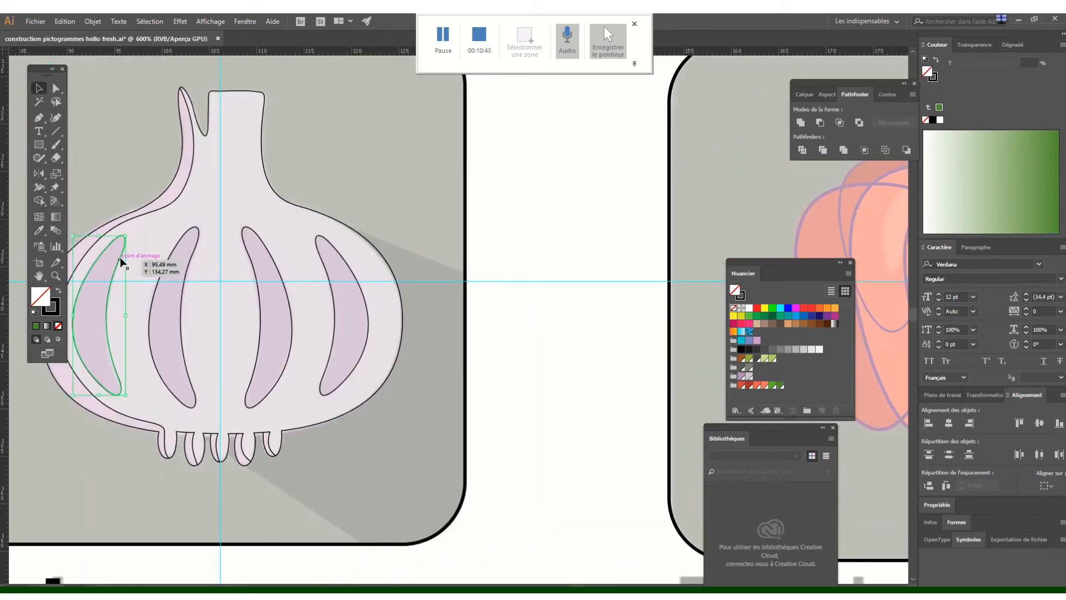
left_click_drag(121, 261, 753, 197)
left_click_drag(832, 227, 353, 256)
left_click_drag(259, 260, 417, 251)
key("ctrl+plus")
key("ctrl+plus")
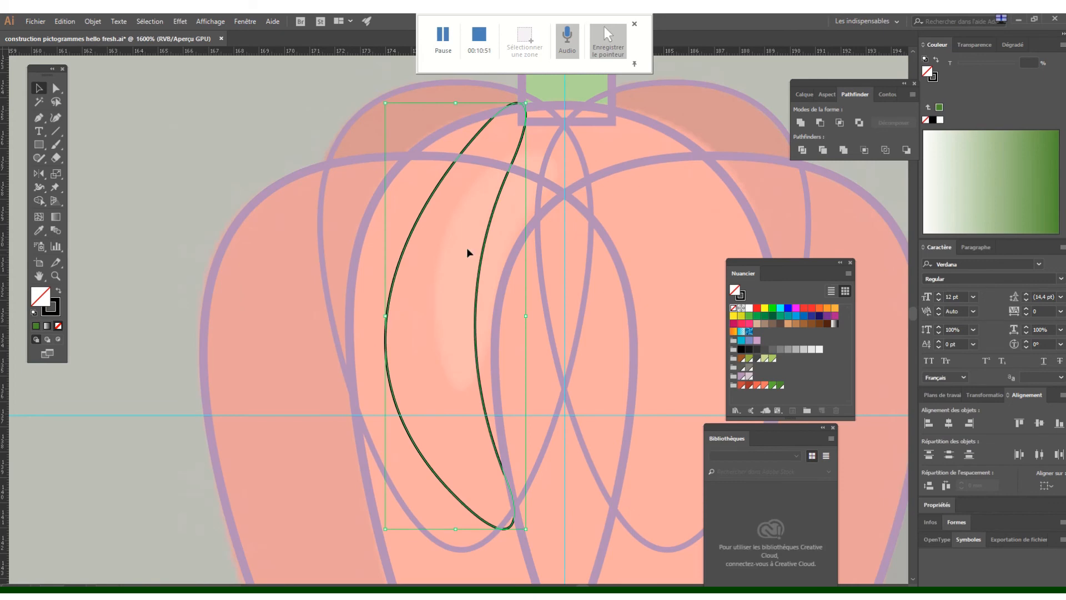
left_click_drag(654, 226, 552, 238)
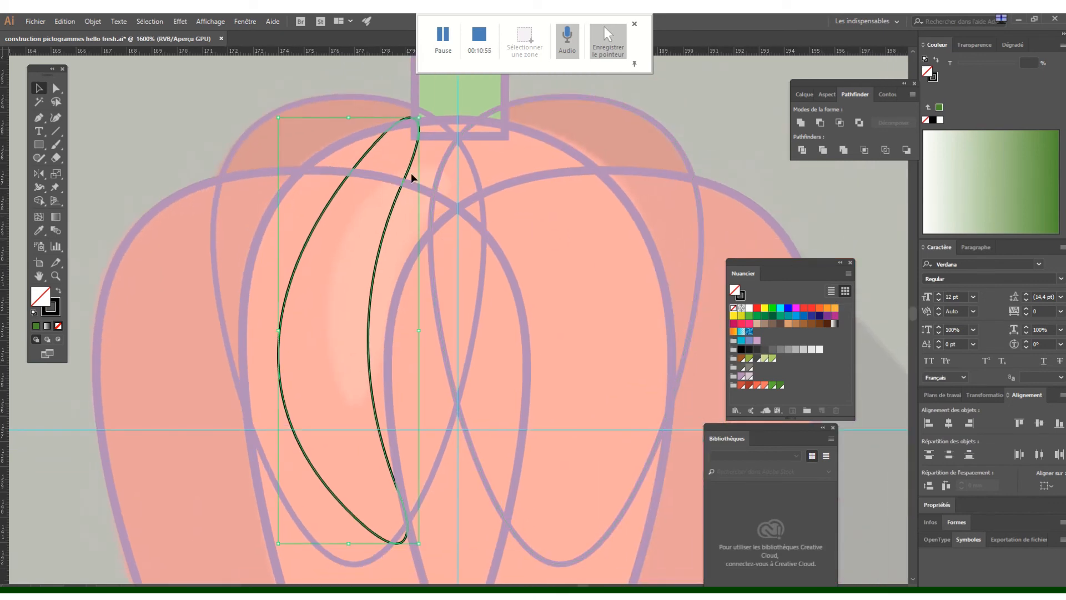
Move the crescent onto a new layer above the fruits and vegetables layer, and hide the fruits and vegetables layer
left_click(808, 96)
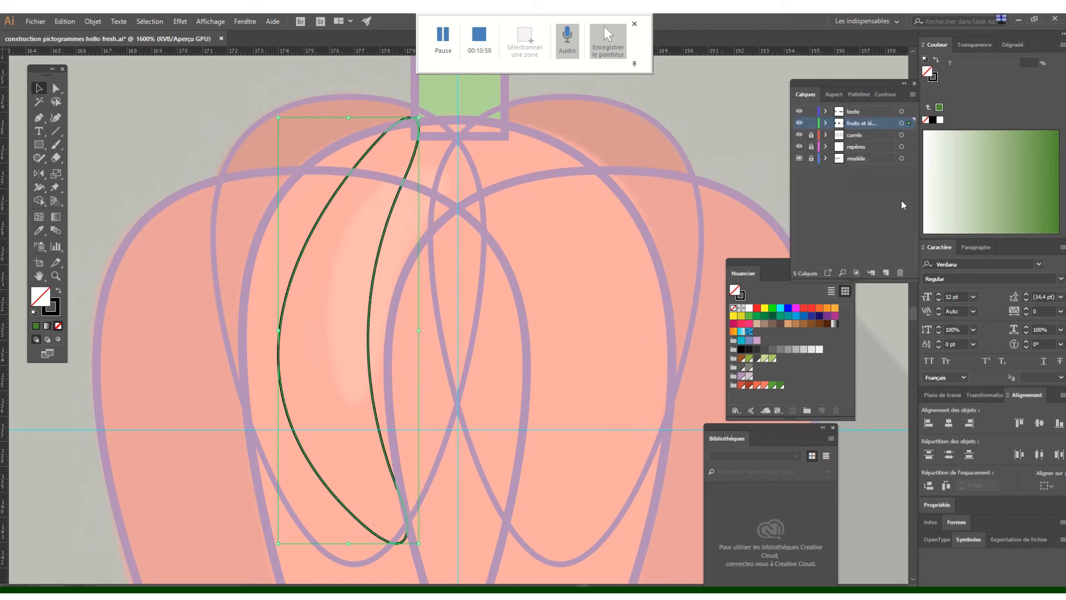
left_click(886, 274)
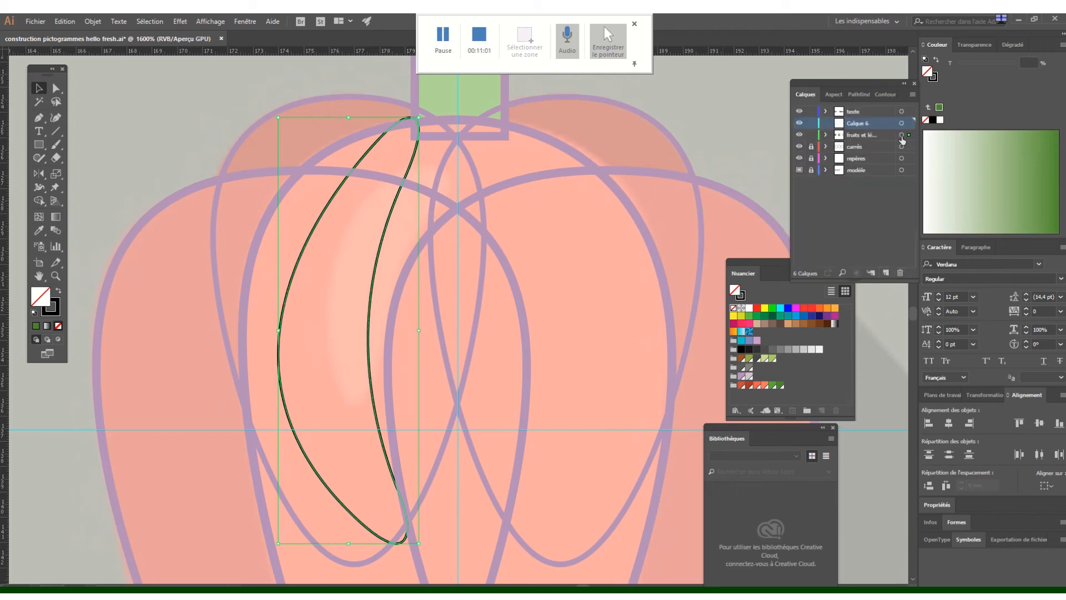
left_click_drag(908, 136, 913, 127)
left_click(800, 134)
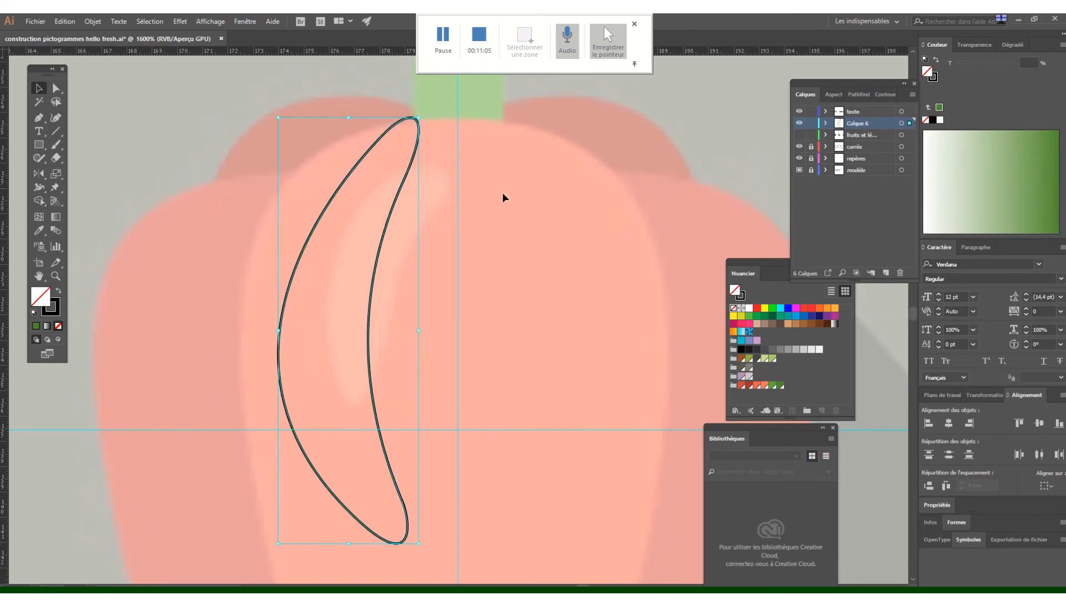
Align the crescent's upper tip with the model's highlight and shorten the crescent from its lower end
scroll(365, 251, "down", 2)
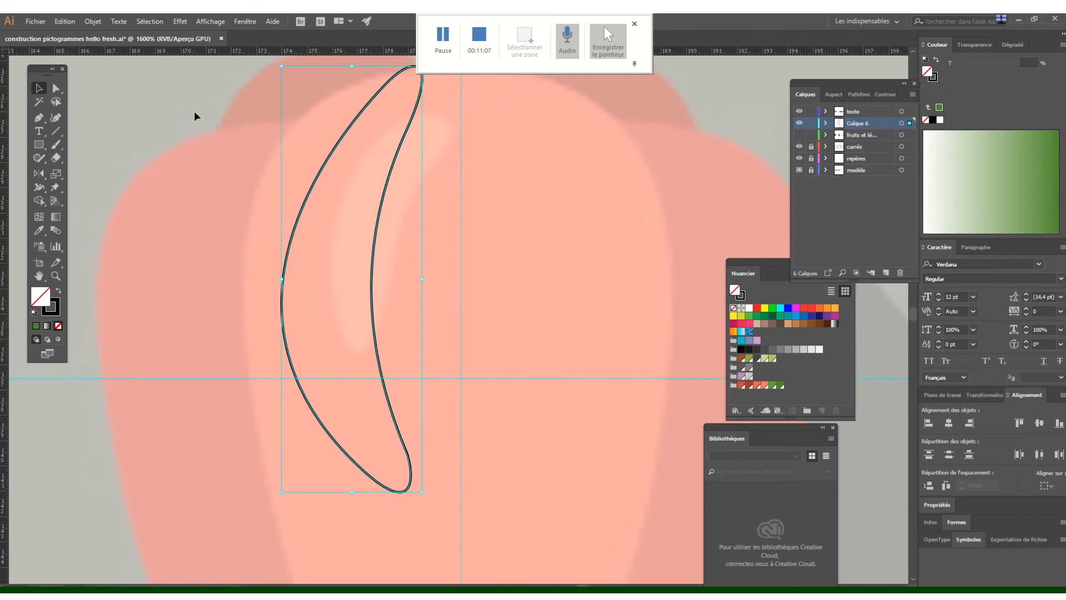
scroll(312, 190, "up", 2)
left_click_drag(416, 119, 436, 192)
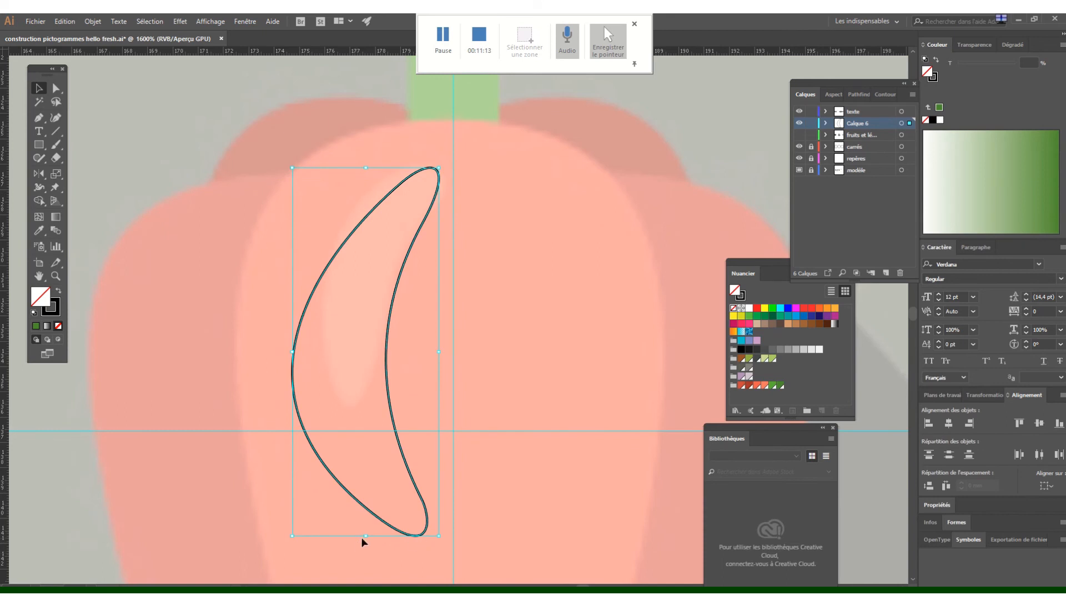
left_click_drag(364, 537, 337, 457)
Use Direct Selection to adjust the lower-left anchor's handle so the crescent's outer curve follows the highlight's left edge
left_click(56, 88)
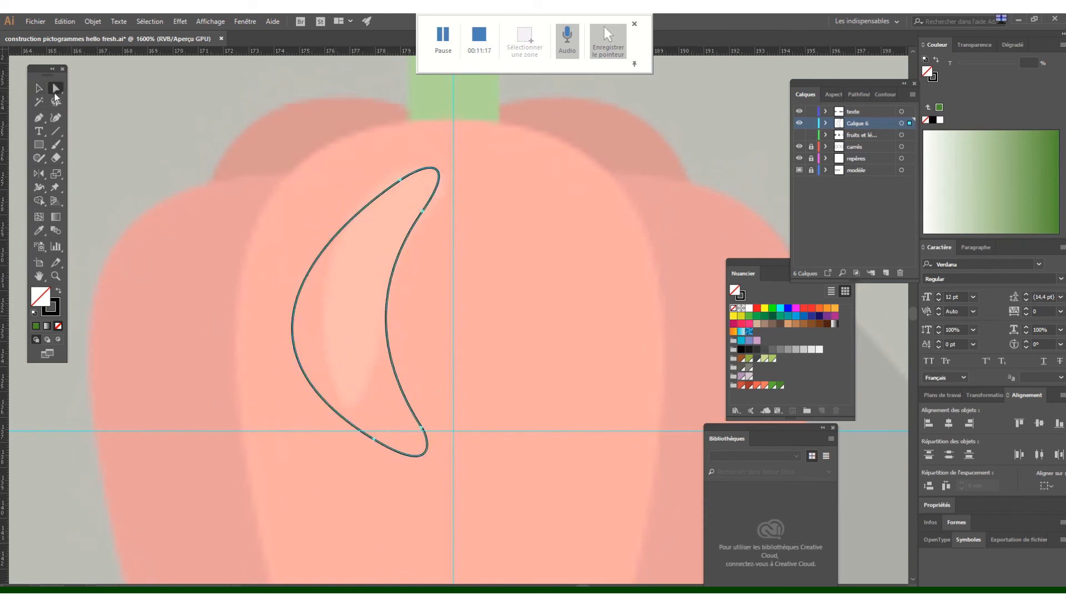
left_click(311, 291)
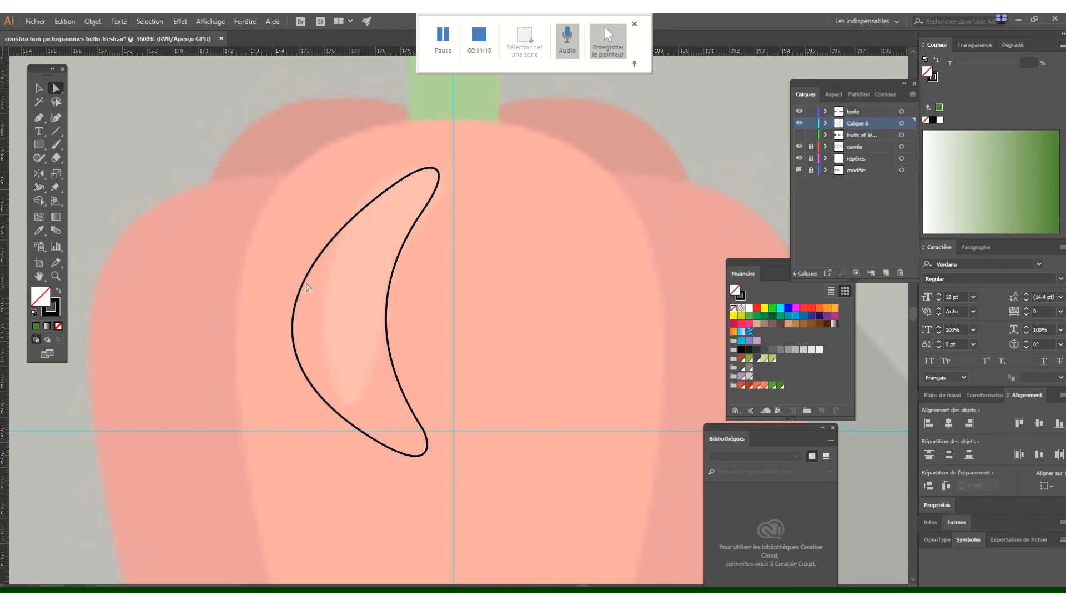
left_click(307, 287)
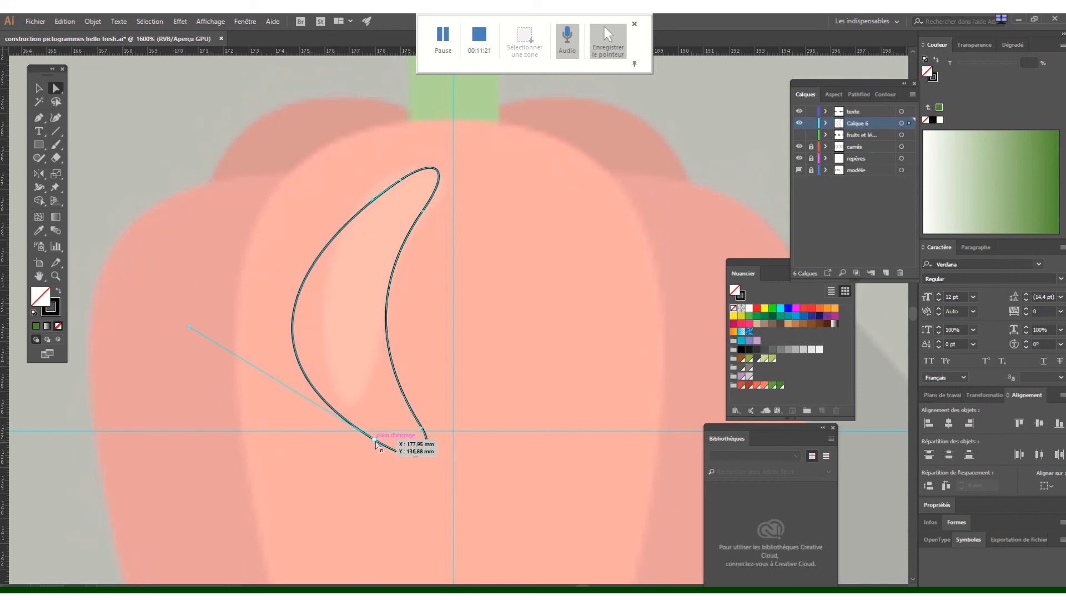
left_click_drag(376, 441, 375, 441)
left_click_drag(189, 326, 270, 331)
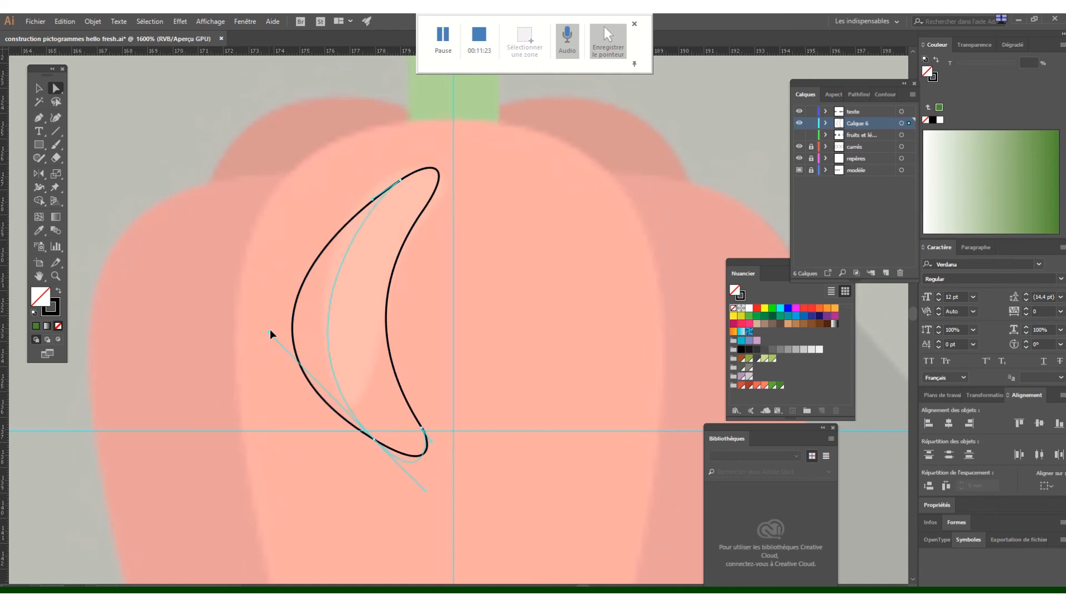
left_click_drag(265, 294, 264, 294)
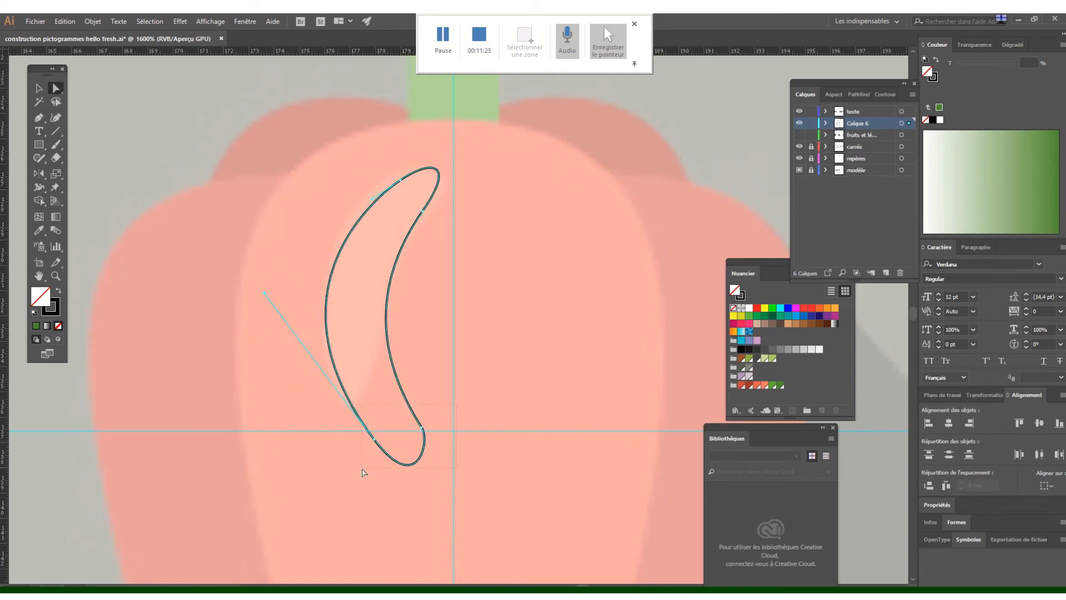
Move the crescent's lower anchor points to the highlight's lower tip and adjust their handles to fit both sides of the highlight
left_click_drag(367, 434, 321, 371)
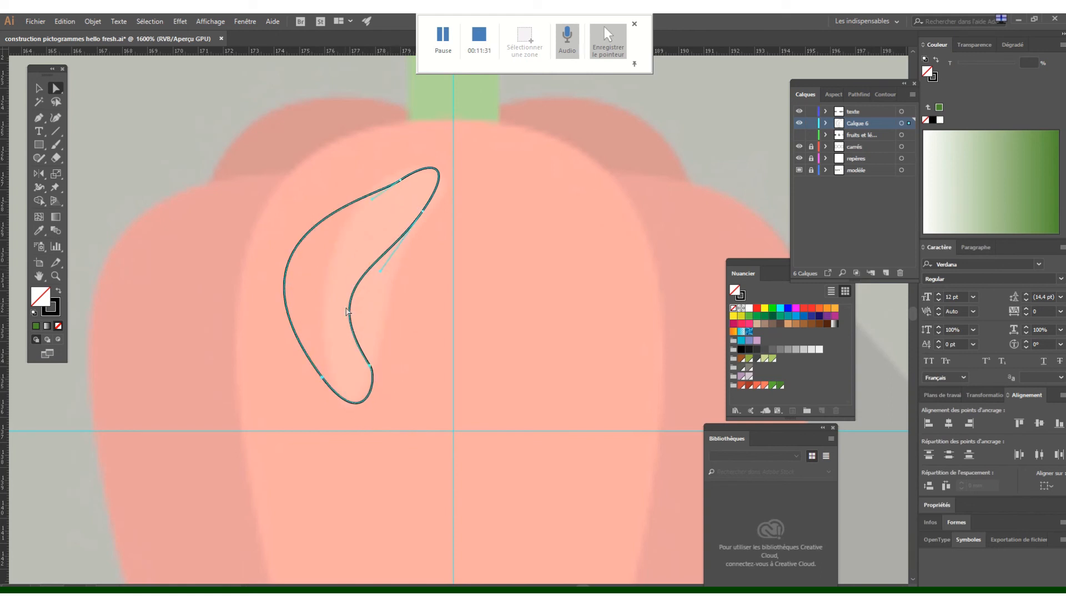
left_click(371, 367)
left_click_drag(317, 285, 393, 278)
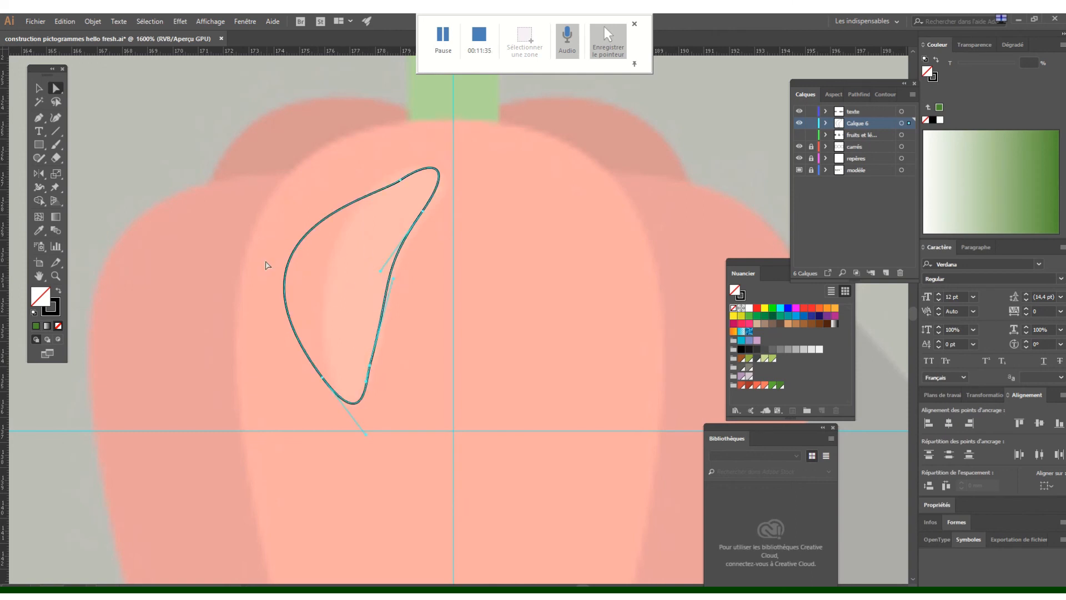
left_click_drag(294, 252, 315, 221)
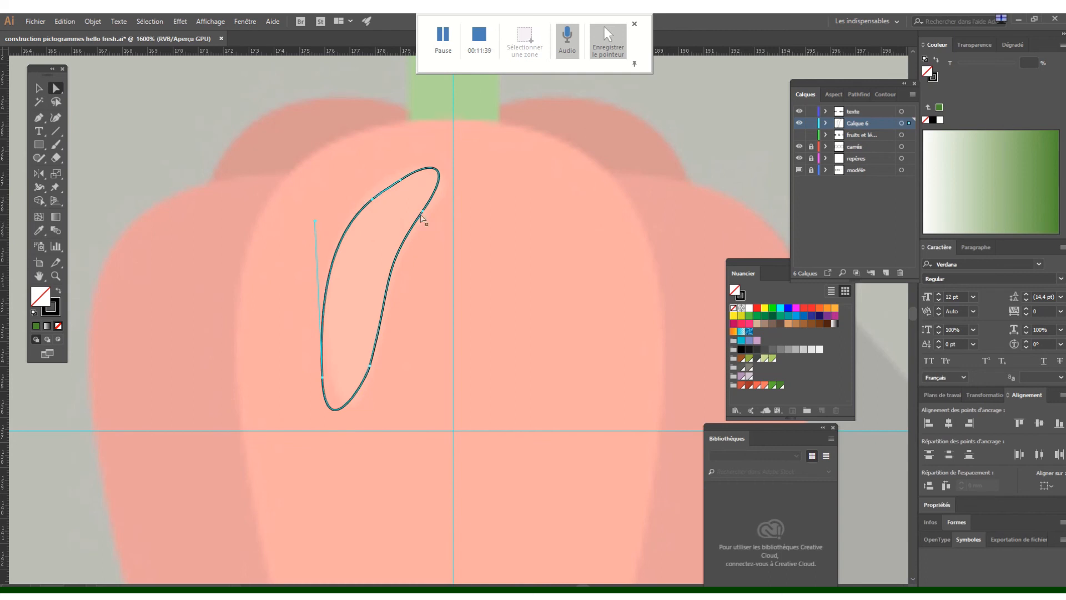
Move the crescent's lower-left anchor up and adjust the right-hand anchors to fit the highlight's lower end and right edge
left_click_drag(326, 380, 328, 362)
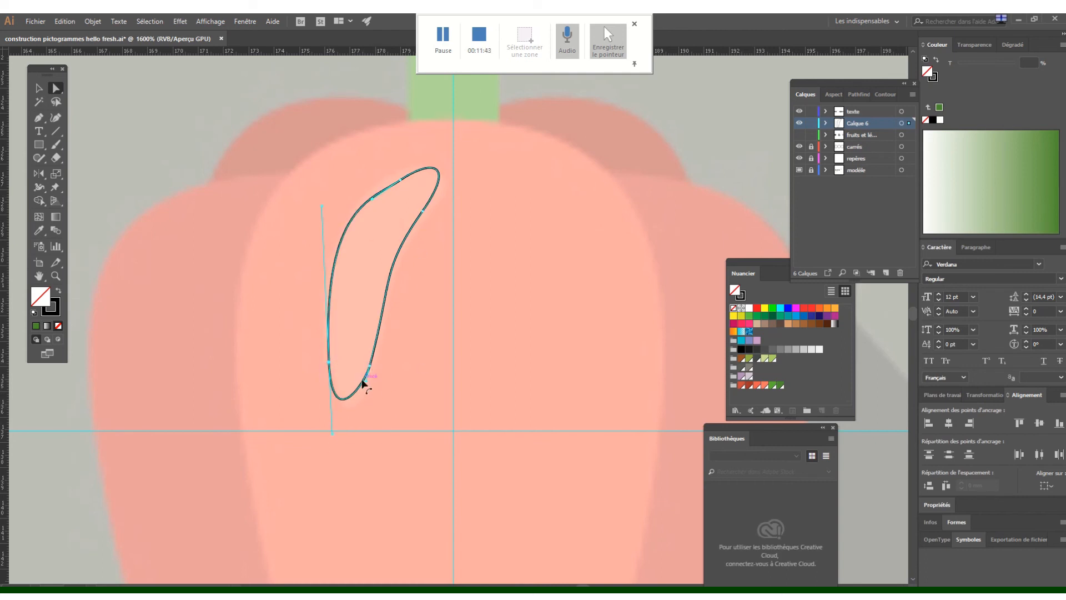
left_click_drag(366, 382, 369, 395)
left_click_drag(424, 213, 426, 217)
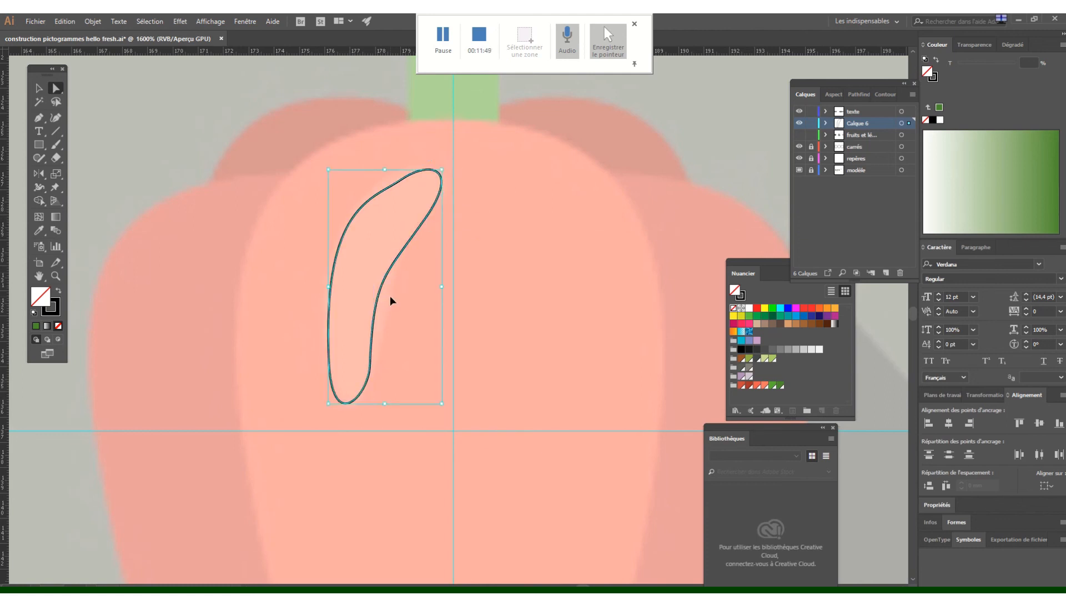
Move the crescent's lower-right anchor outward so the inner curve follows the highlight's right edge
key("ctrl+plus")
left_click_drag(391, 298, 452, 153)
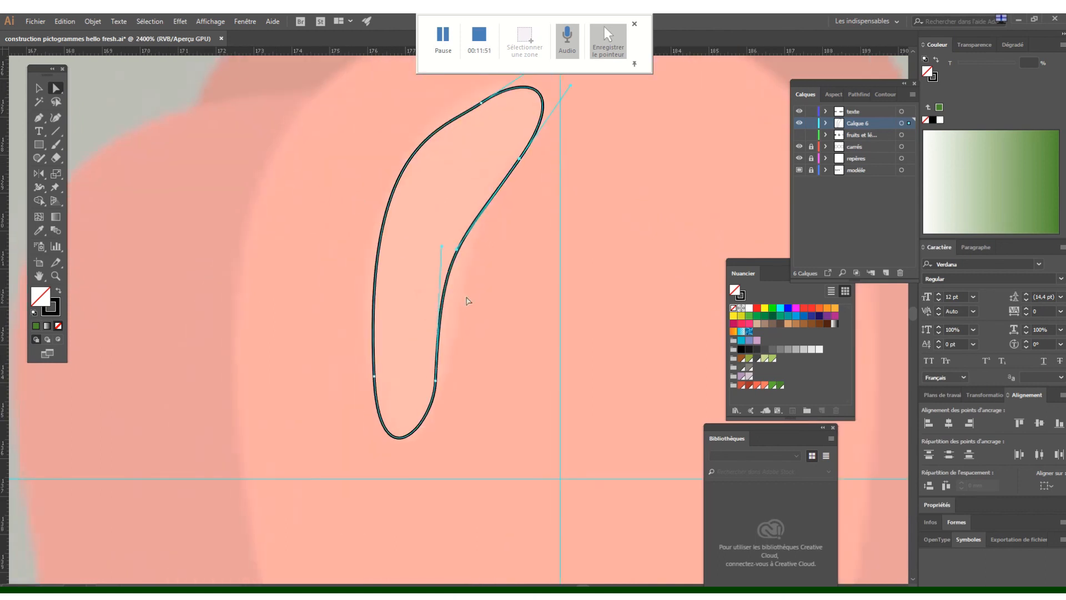
left_click_drag(435, 381, 443, 371)
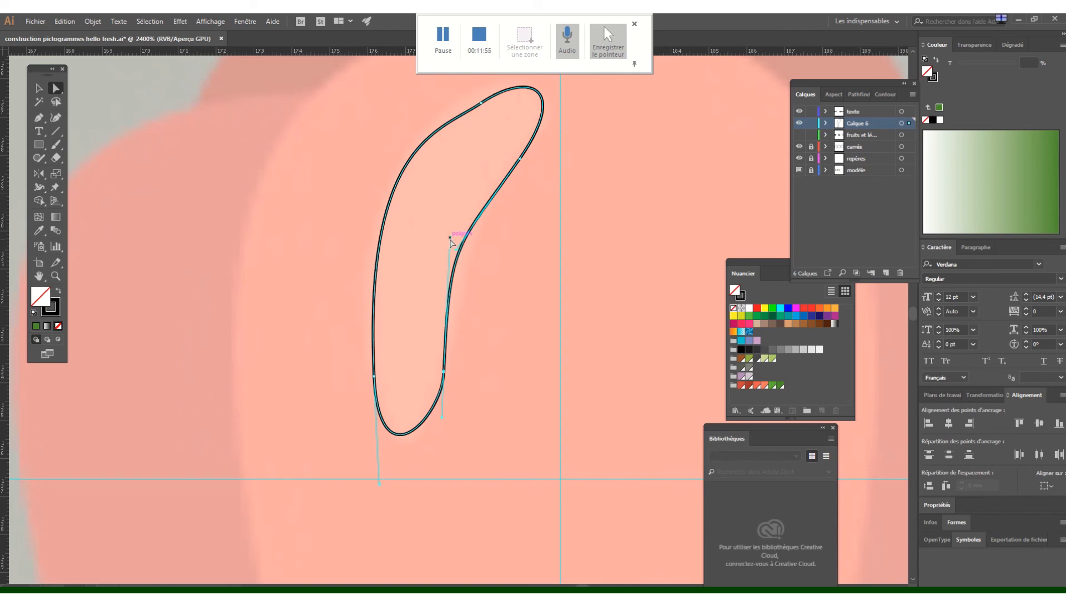
left_click(455, 251)
left_click(488, 257)
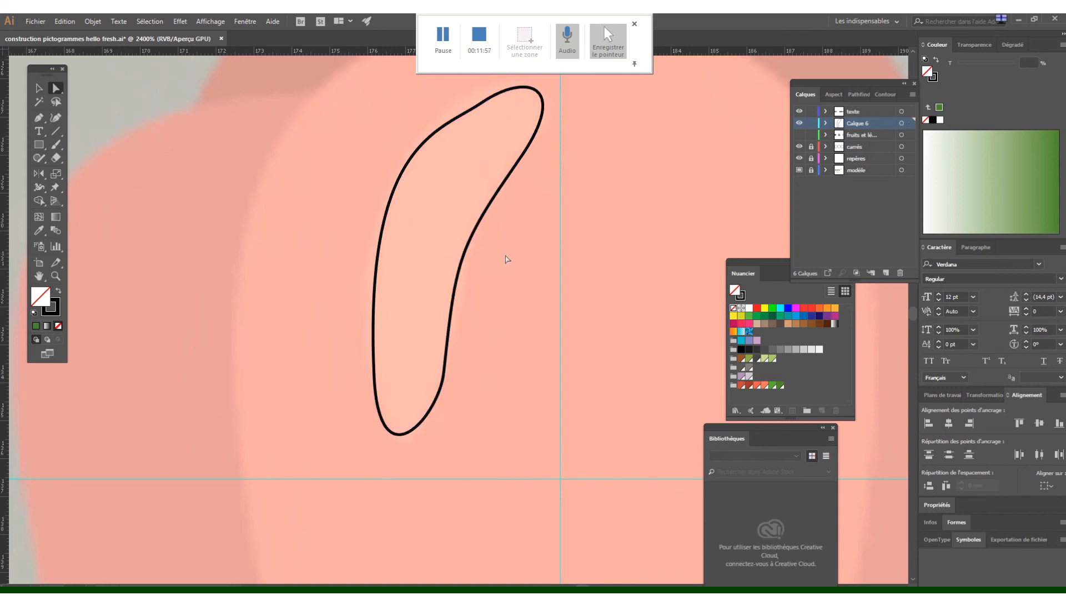
Shift the crescent's upper-left anchor slightly upward and lengthen its handle toward the tip to fit the highlight's upper curve
scroll(501, 232, "up", 2)
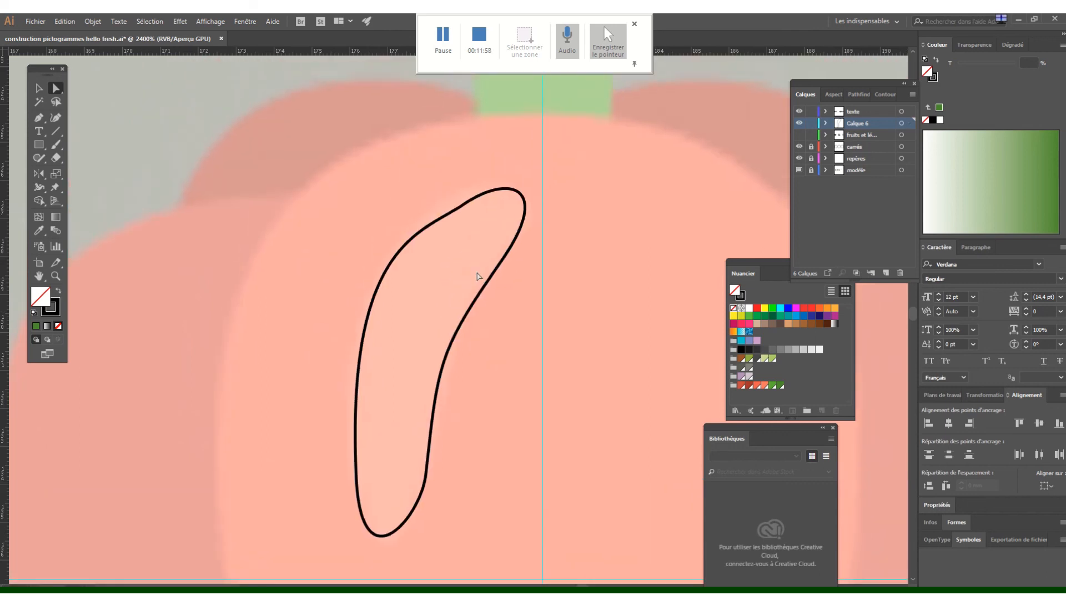
left_click(453, 213)
left_click_drag(461, 208, 456, 198)
left_click_drag(502, 164, 524, 162)
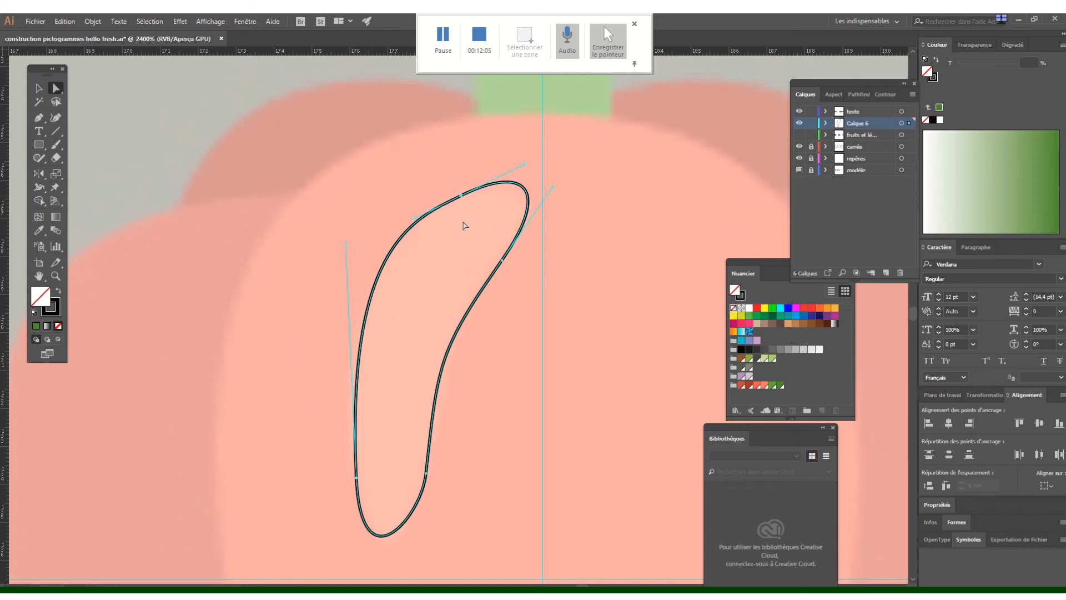
left_click(462, 220)
left_click(477, 192)
left_click(481, 169)
Fine-tune both handles of the upper-left anchor and nudge the anchor left to smooth the crescent's outer curve
left_click(409, 221)
mouse_move(415, 220)
left_mouse_down()
mouse_move(398, 246)
mouse_move(418, 224)
left_mouse_up()
left_click(411, 186)
left_click(464, 195)
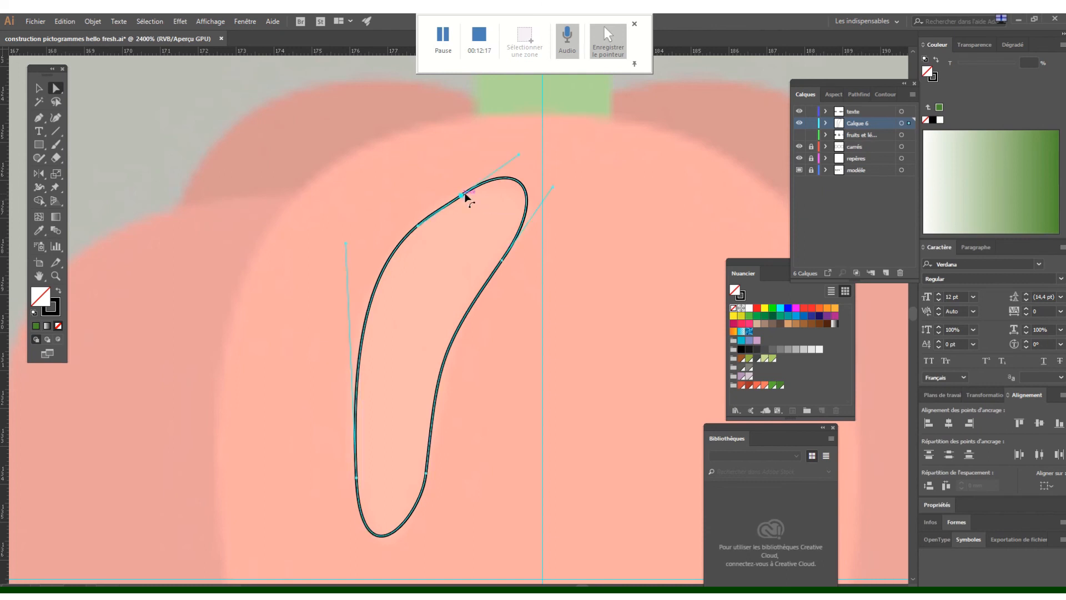
left_click(464, 199)
left_click_drag(462, 195, 456, 196)
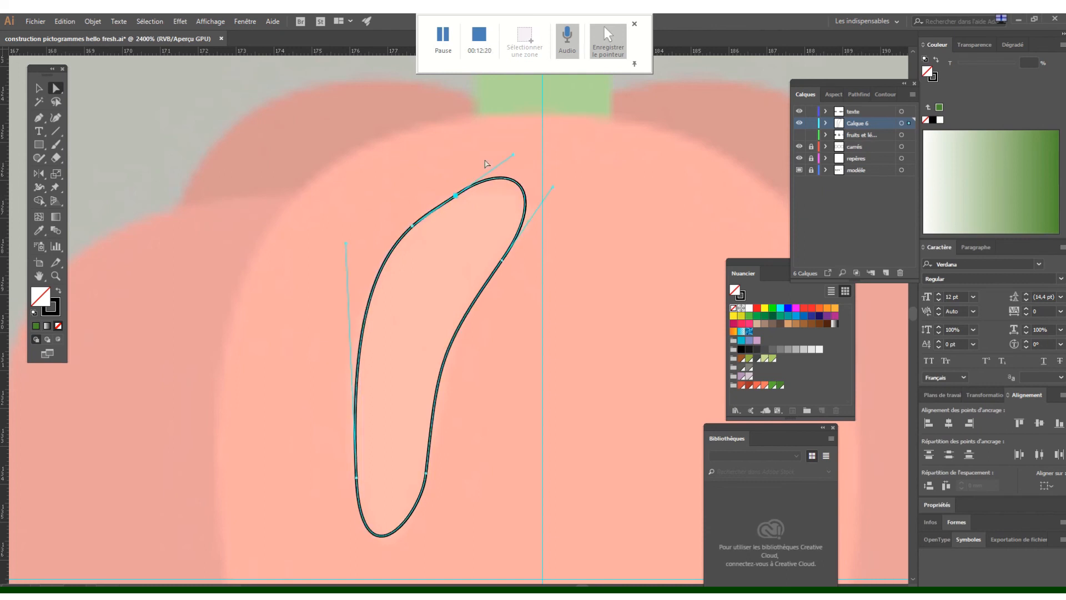
left_click_drag(514, 155, 522, 162)
left_click(522, 162)
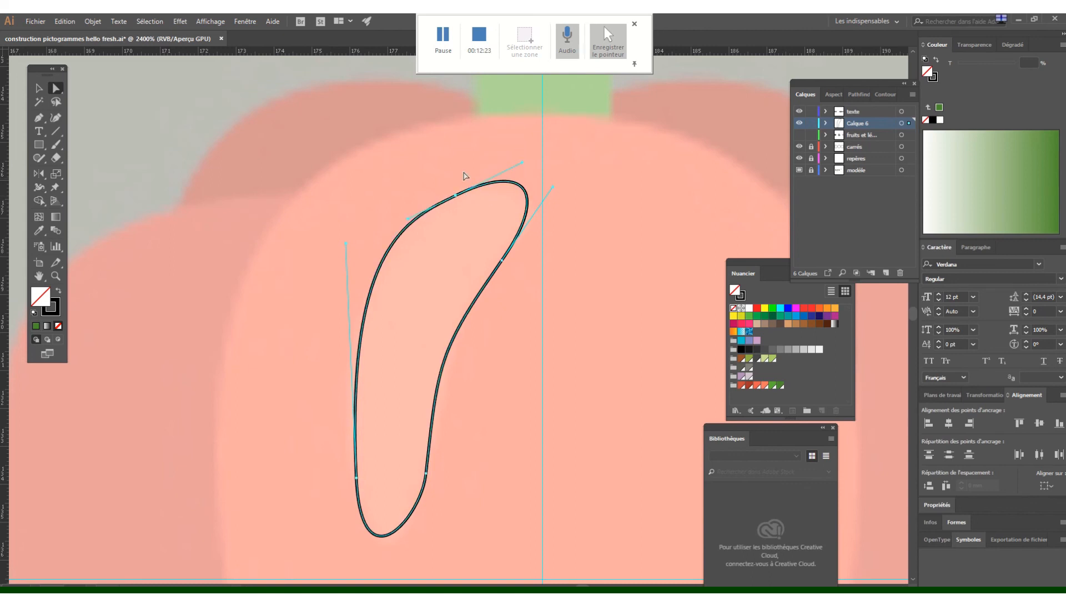
left_click(456, 195)
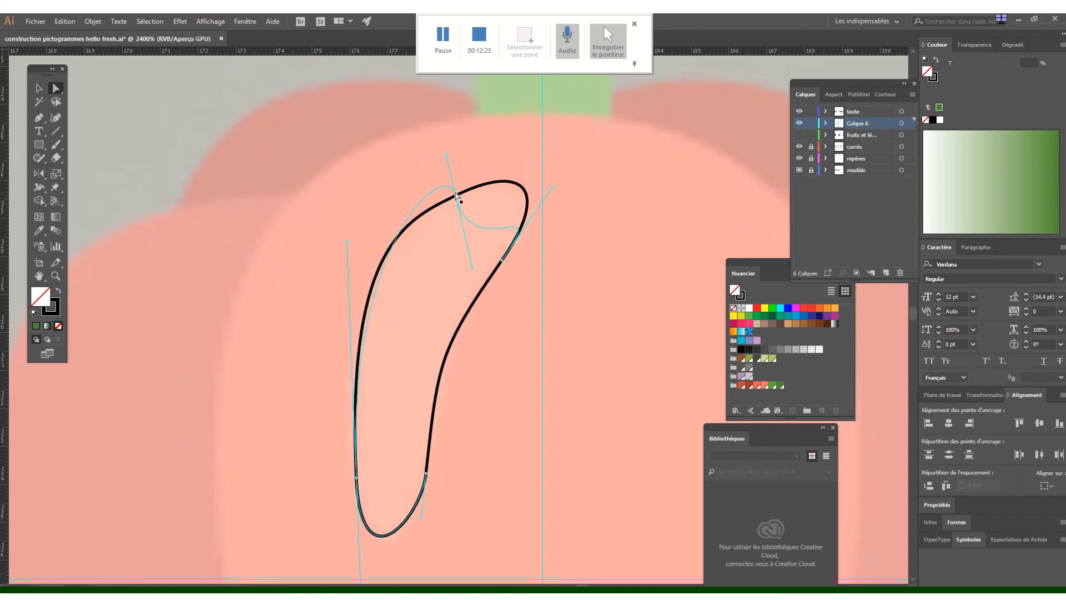
left_click_drag(455, 193, 456, 194)
key("ctrl+z")
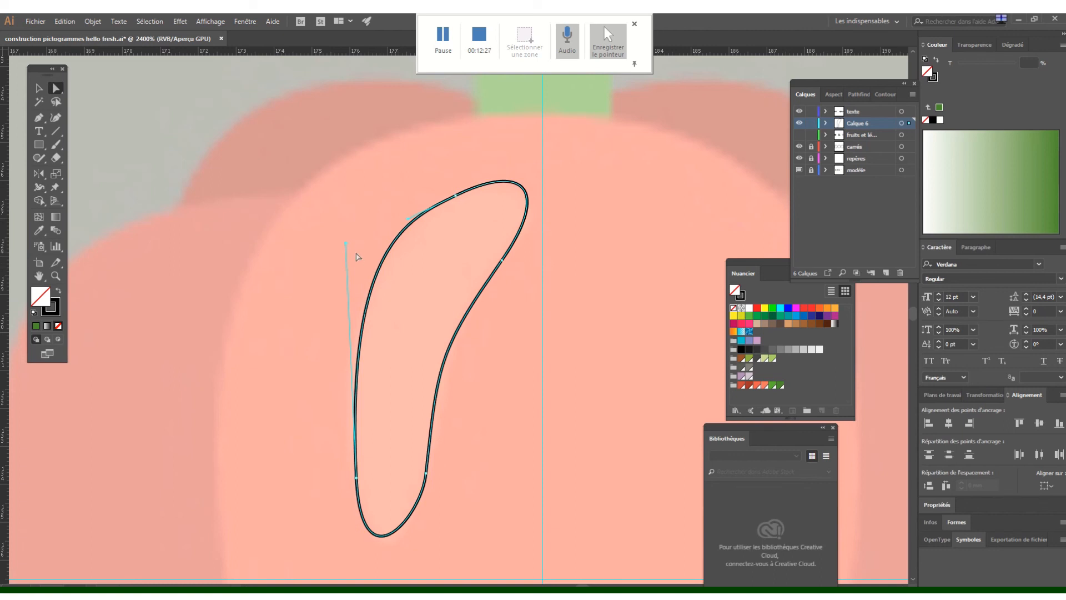
Shorten the lower-left anchor's upward handle so the outer curve hugs the highlight's left edge
left_click_drag(346, 243, 351, 272)
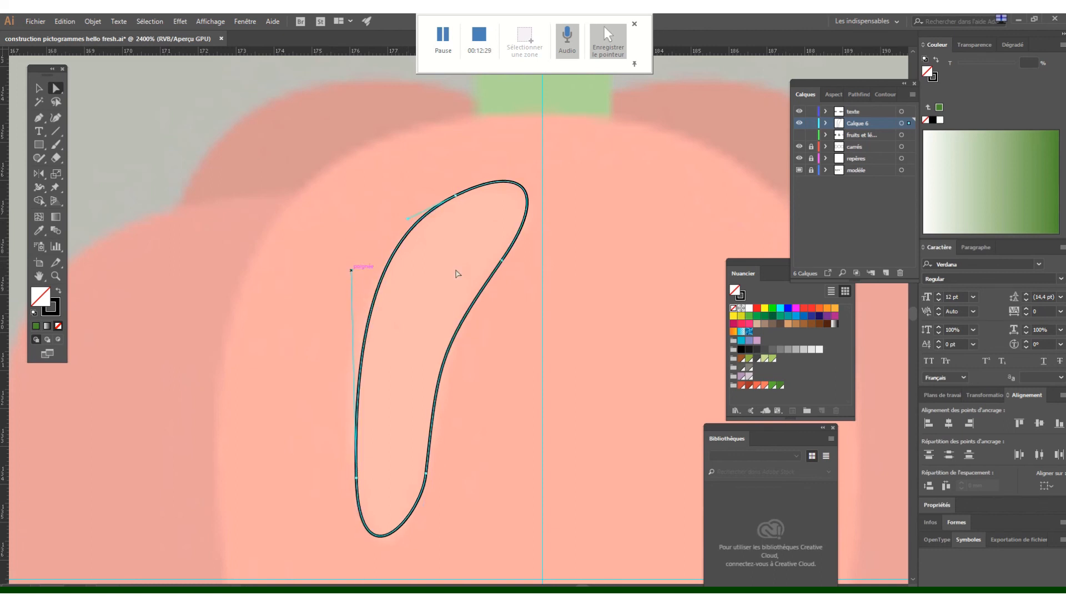
left_click(420, 239)
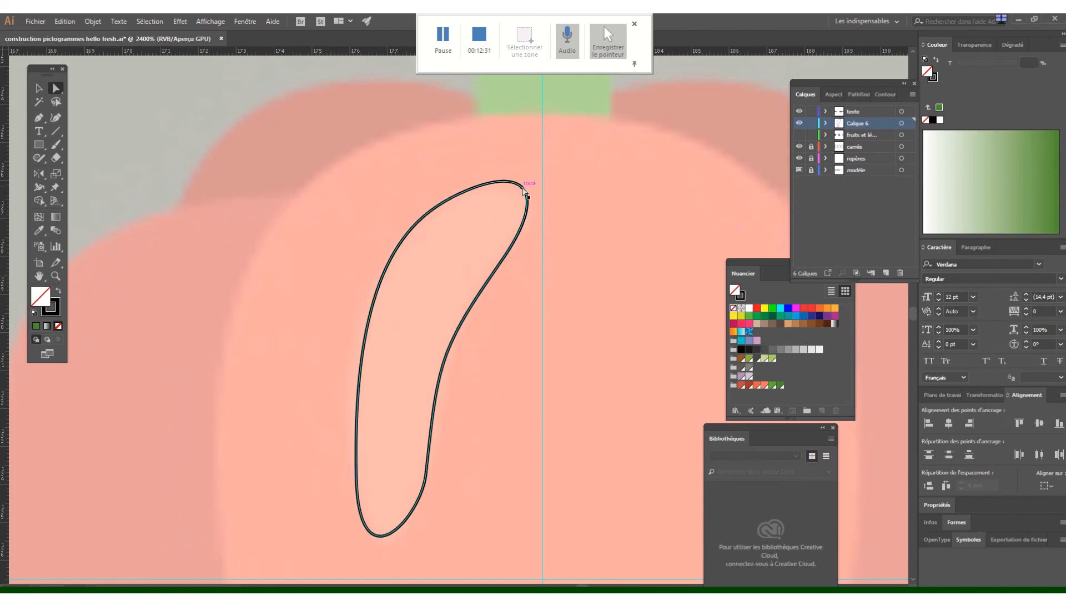
Select the finished crescent and move it from Calque 6 to the fruits and vegetables layer
key("ctrl+minus")
key("ctrl+minus")
key("ctrl+minus")
key("ctrl+minus")
key("ctrl+minus")
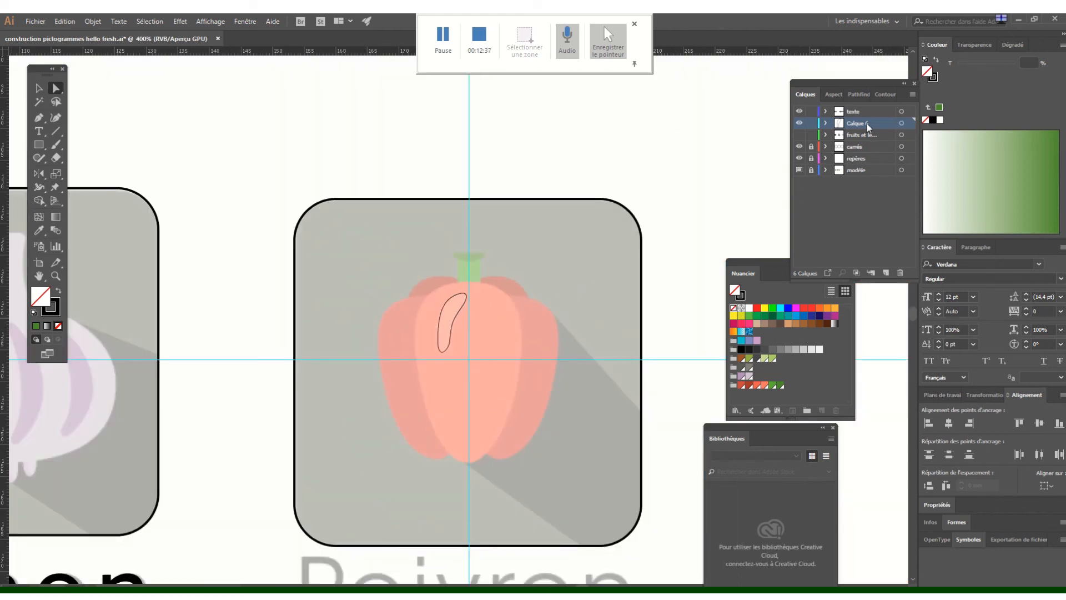
left_click(39, 87)
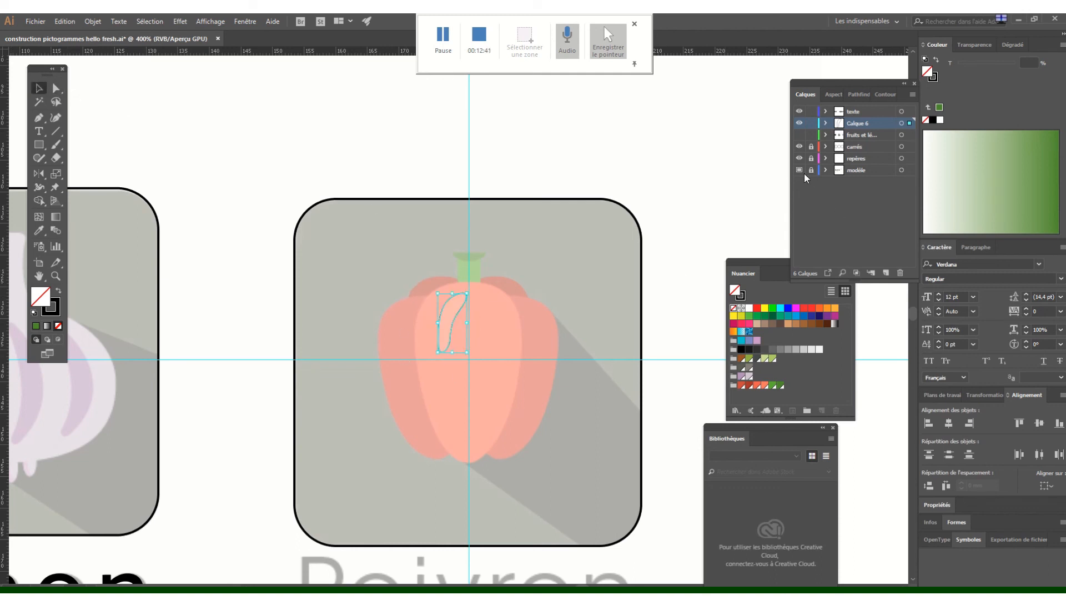
left_click_drag(914, 134, 914, 137)
Show the fruits and vegetables layer again and delete the empty Calque 6 layer
left_click(799, 135)
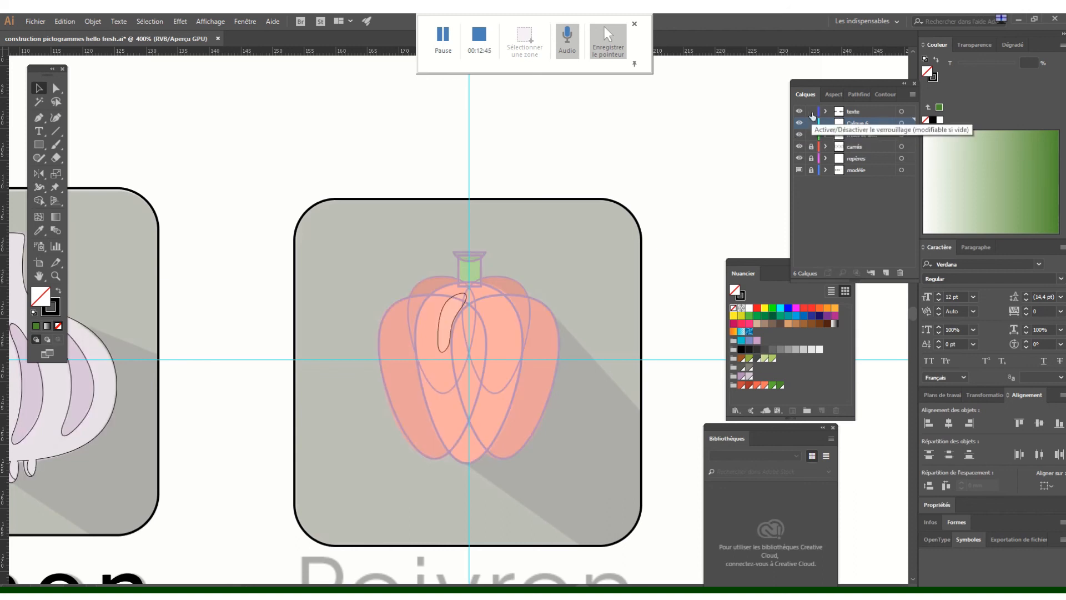
left_click(867, 129)
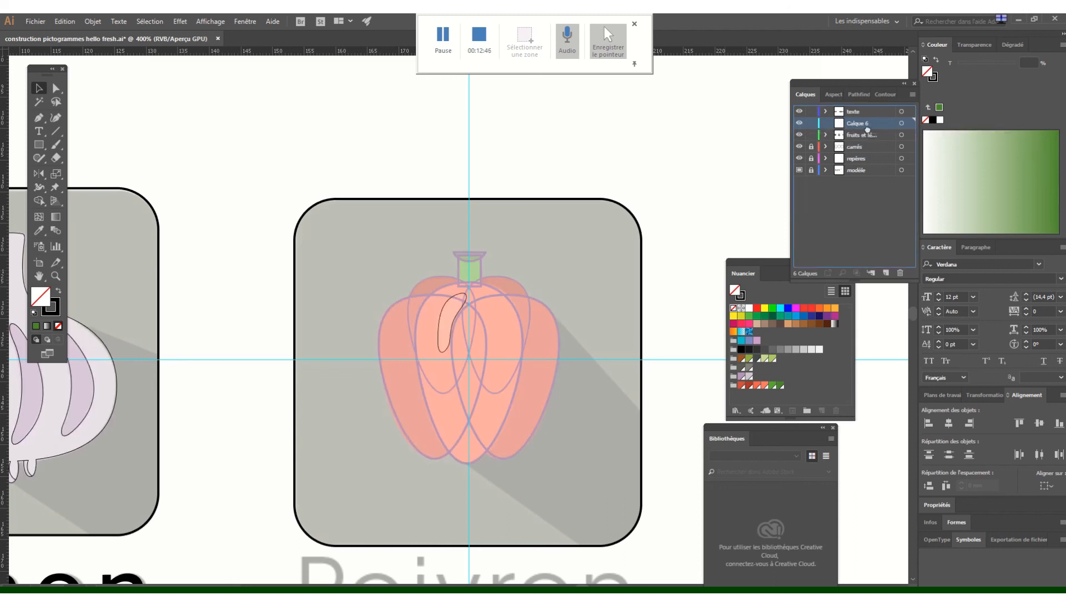
left_click(900, 273)
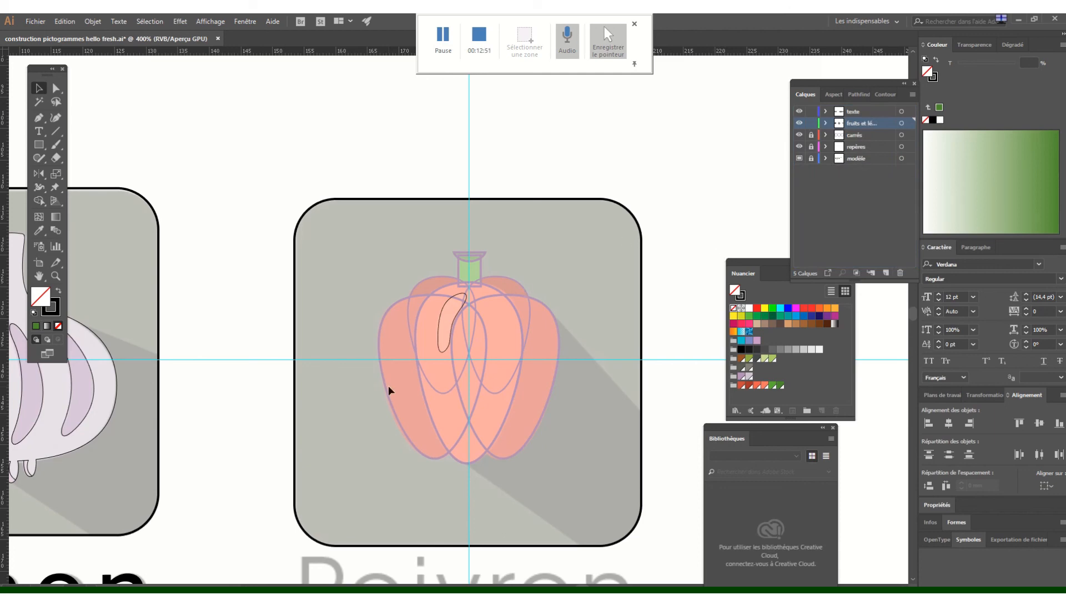
Duplicate the oignon label beneath the pepper's square and change the copy's text to Poivron
left_click_drag(328, 507, 416, 257)
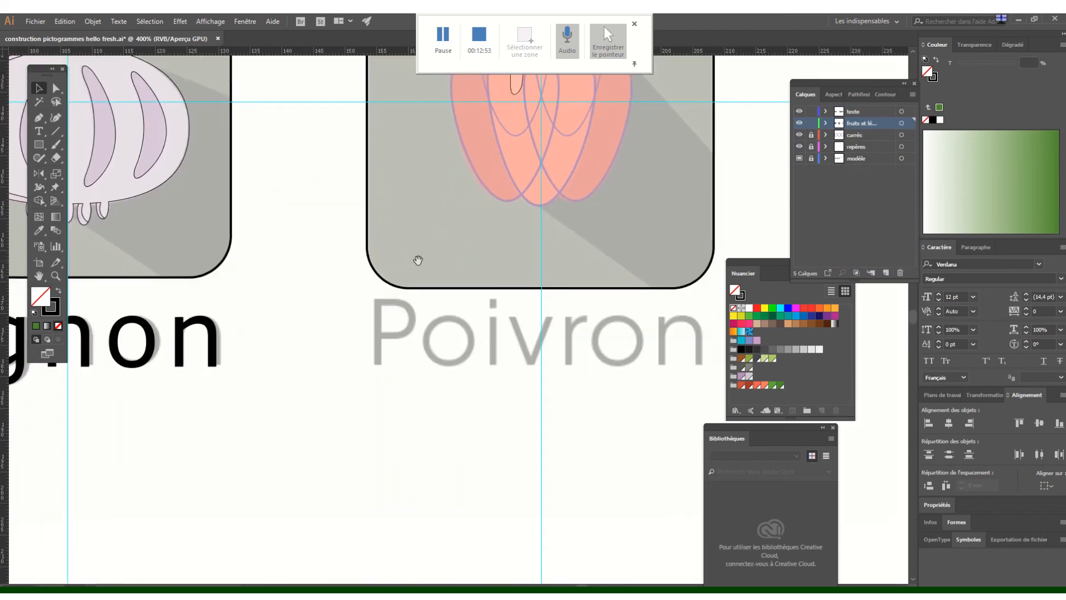
left_click(208, 353)
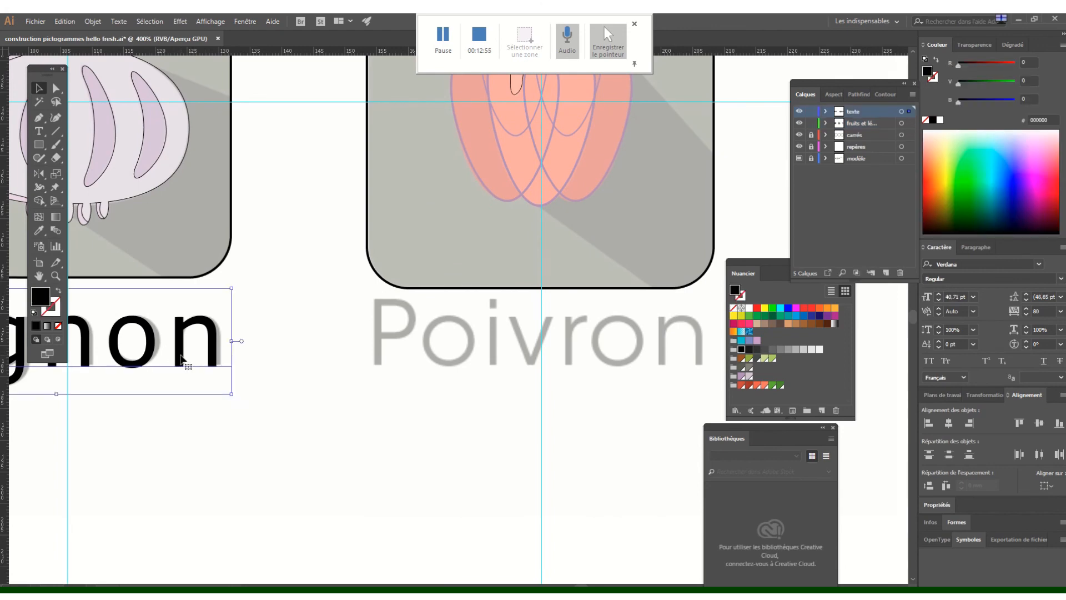
left_click_drag(183, 359, 670, 356)
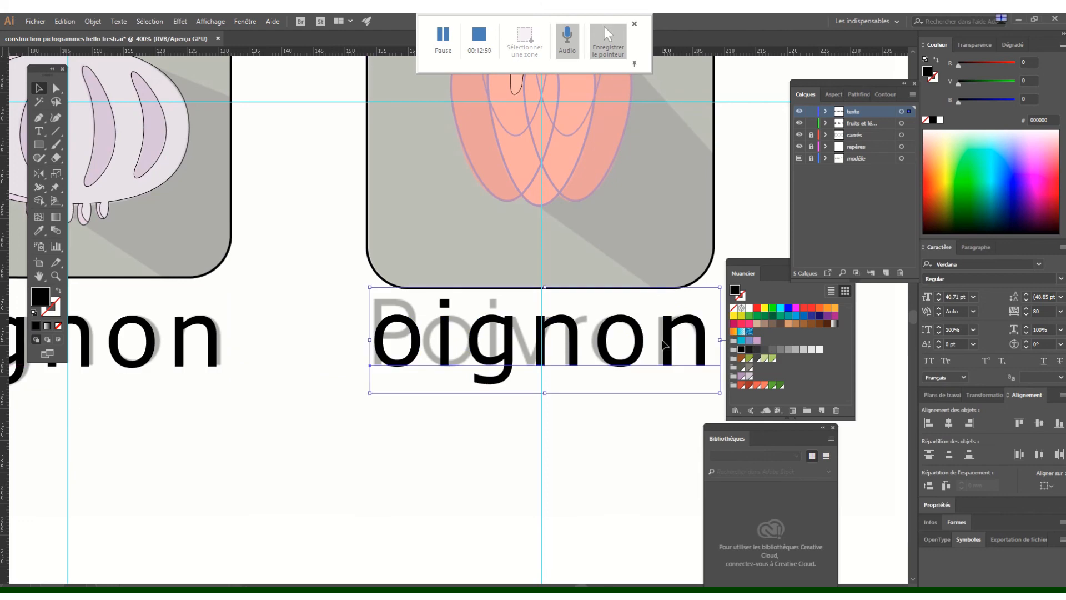
triple_click(663, 340)
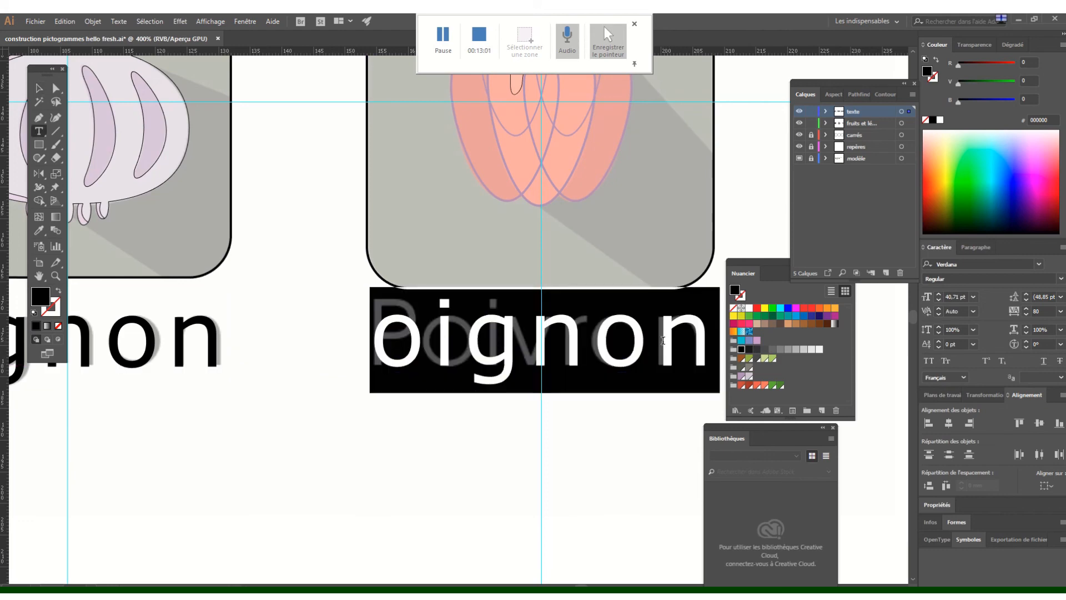
type("Poivron")
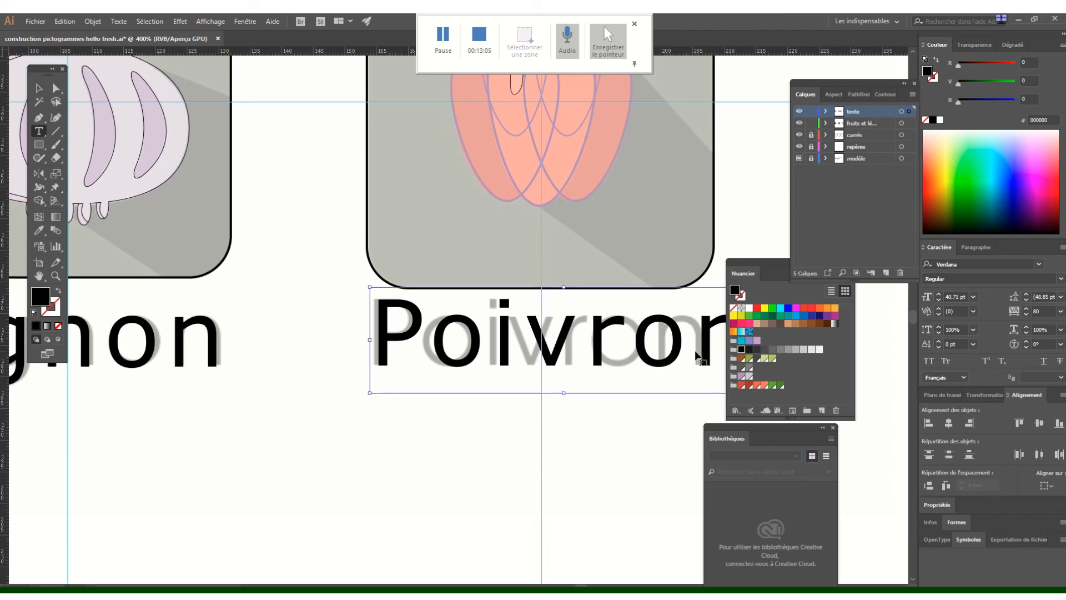
Tighten the letter spacing of the whole Poivron label to match the width of the model's lettering
double_click(696, 350)
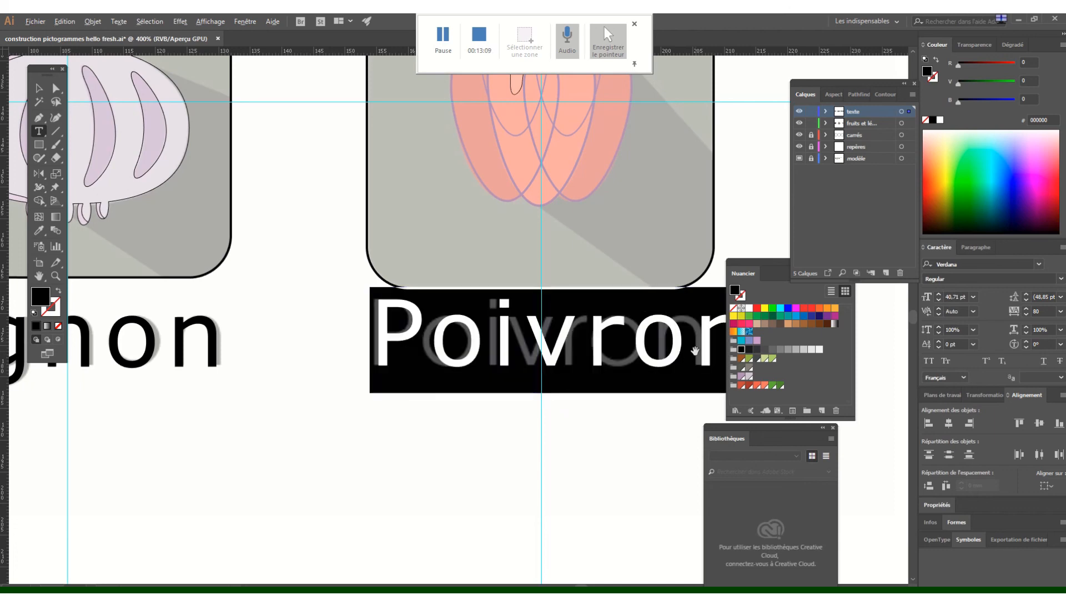
key("alt+Left")
key("alt+Left")
key("alt+Left")
key("alt+Left")
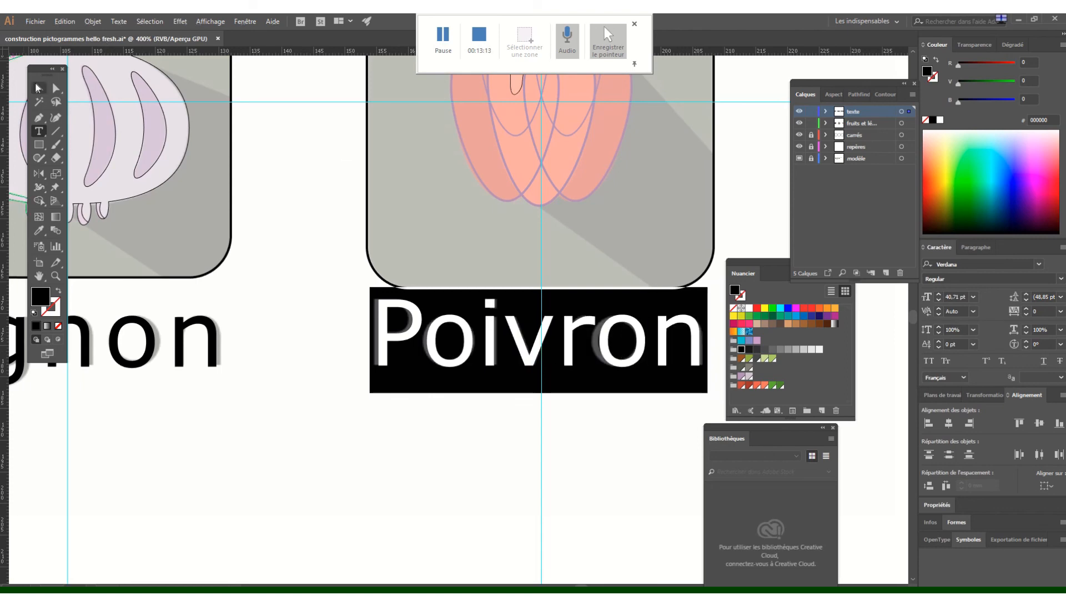
left_click(38, 87)
mouse_move(167, 381)
left_mouse_down()
mouse_move(407, 399)
mouse_move(317, 411)
mouse_move(233, 381)
left_mouse_up()
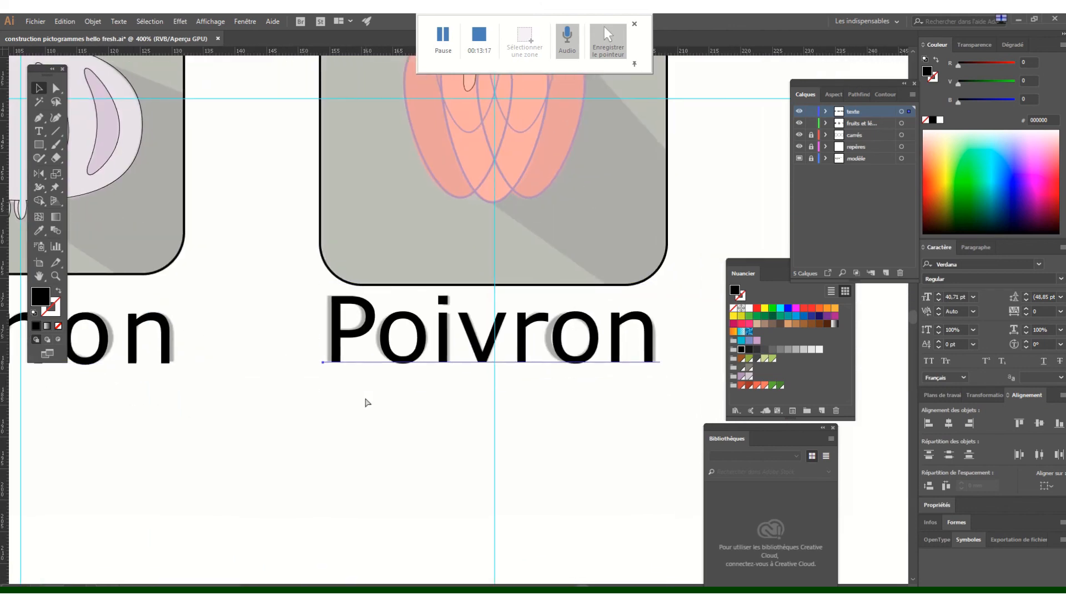
key("ctrl+minus")
key("ctrl+minus")
key("ctrl+minus")
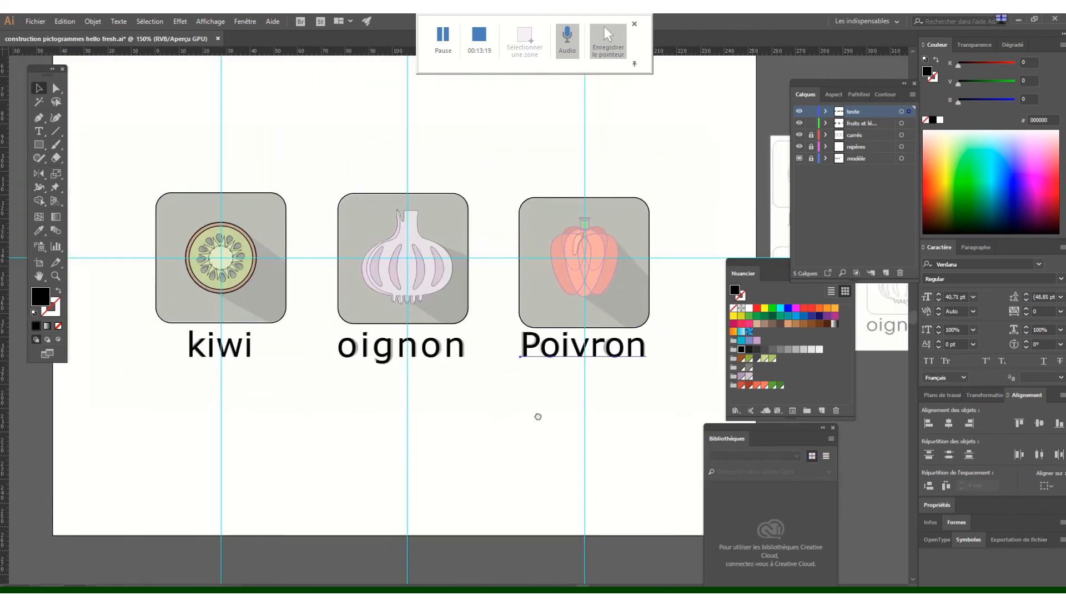